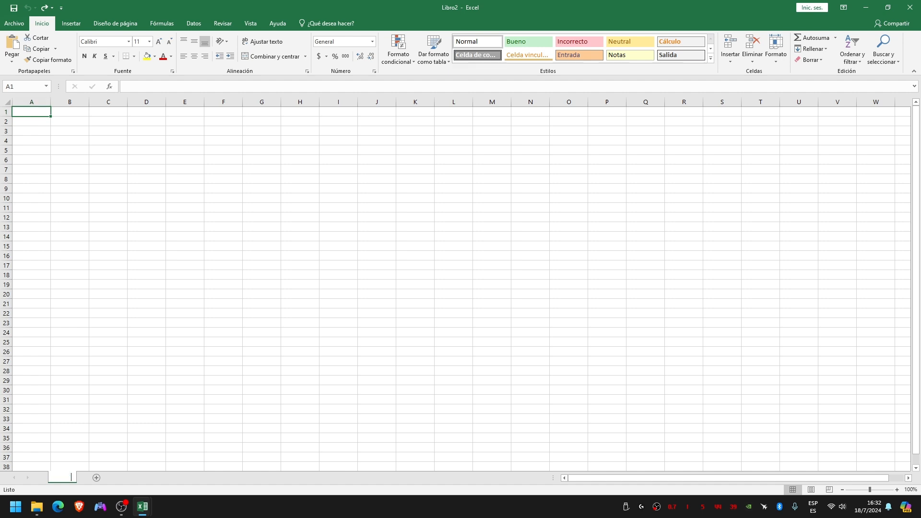
Step: Rename the worksheet as Empleados and select cell A1
{"action": "type", "text": "Empleado"}
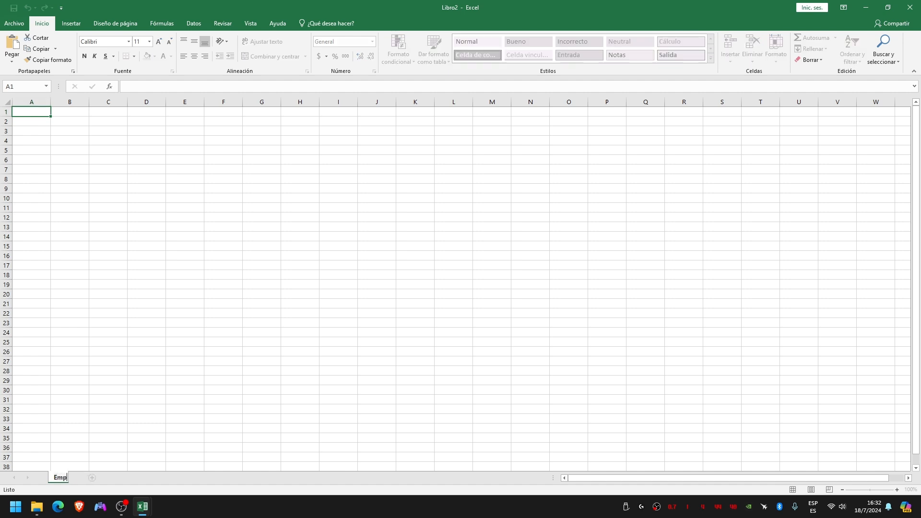
{"action": "type", "text": "s"}
{"action": "left_click", "coordinate": [70, 198]}
{"action": "left_click", "coordinate": [31, 112]}
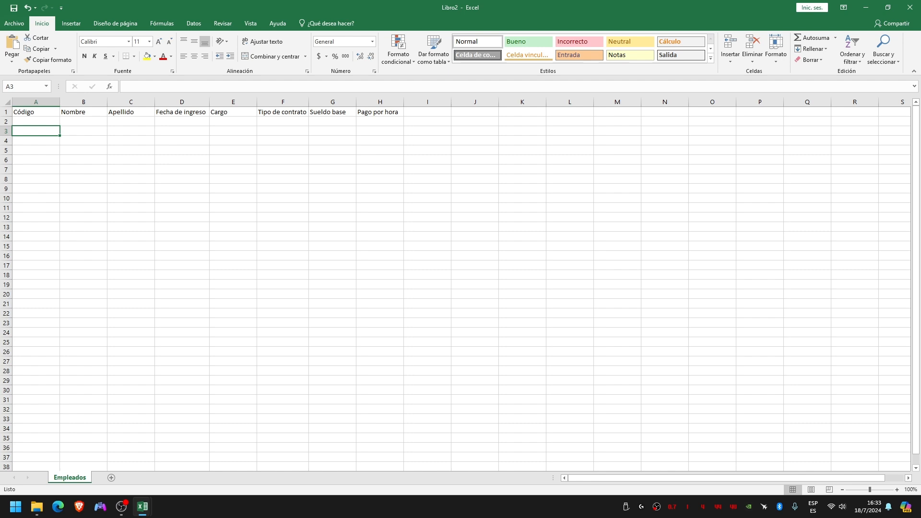
Step: Format the whole Fecha de ingreso column (D) as Fecha corta
{"action": "left_click", "coordinate": [182, 102]}
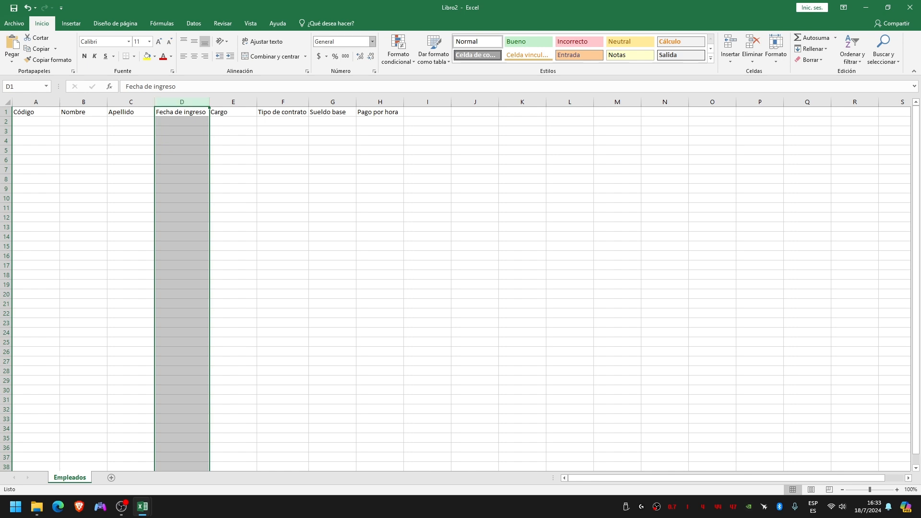
{"action": "left_click", "coordinate": [372, 41]}
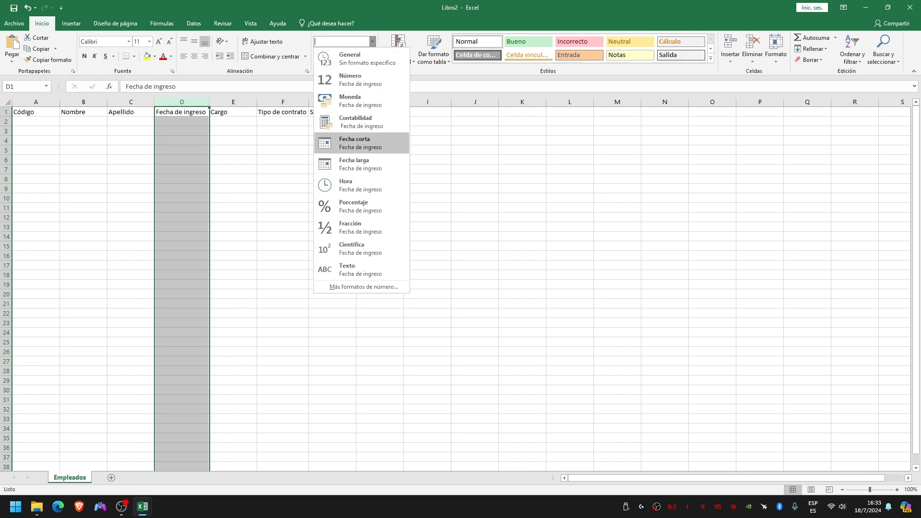
{"action": "left_click", "coordinate": [345, 143]}
{"action": "left_click", "coordinate": [233, 122]}
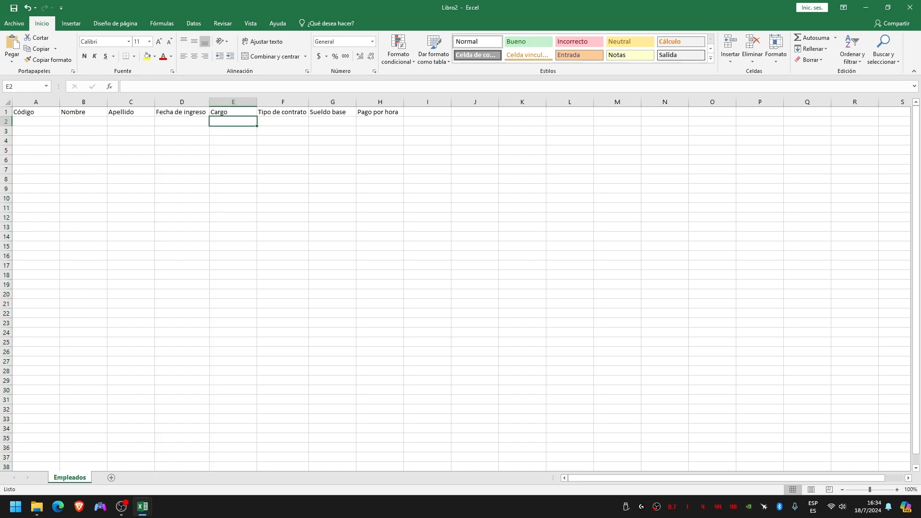
Step: Add a new worksheet and name it Cargos
{"action": "left_click", "coordinate": [111, 477]}
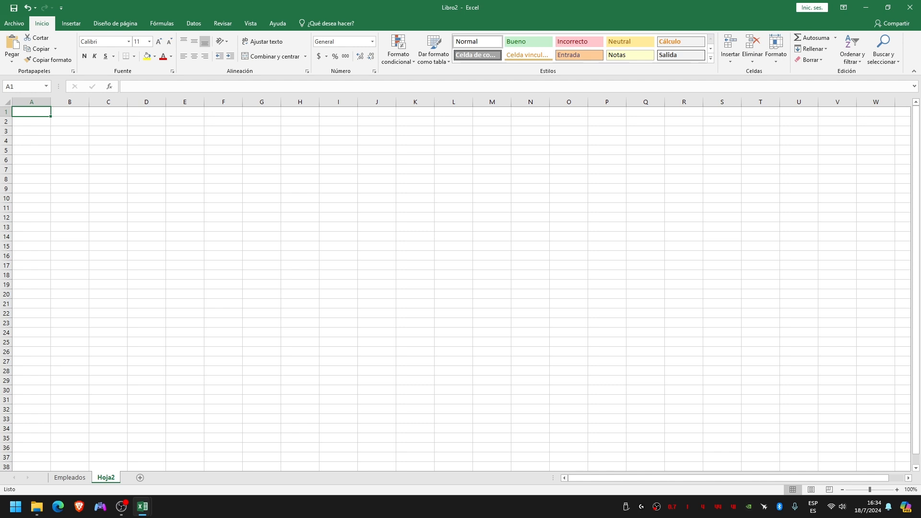
{"action": "double_click", "coordinate": [111, 477]}
{"action": "type", "text": "C"}
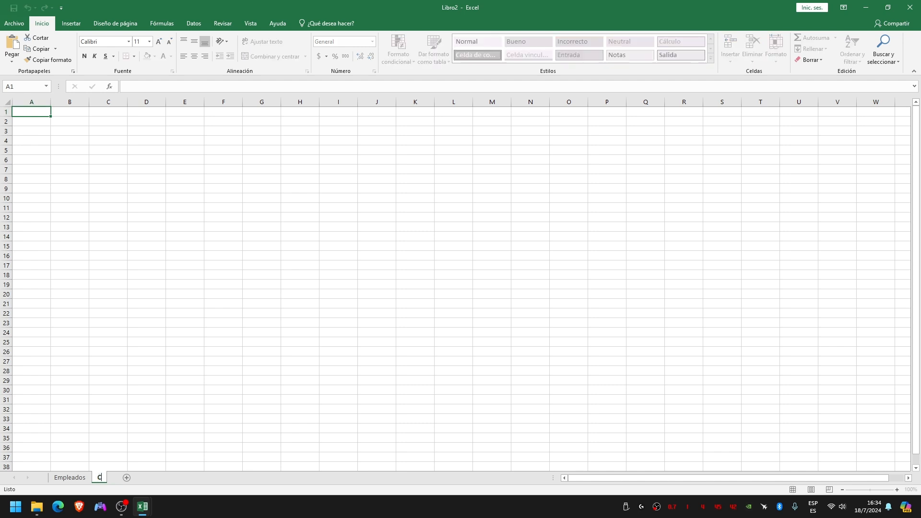
{"action": "type", "text": "argos"}
{"action": "key", "text": "Return"}
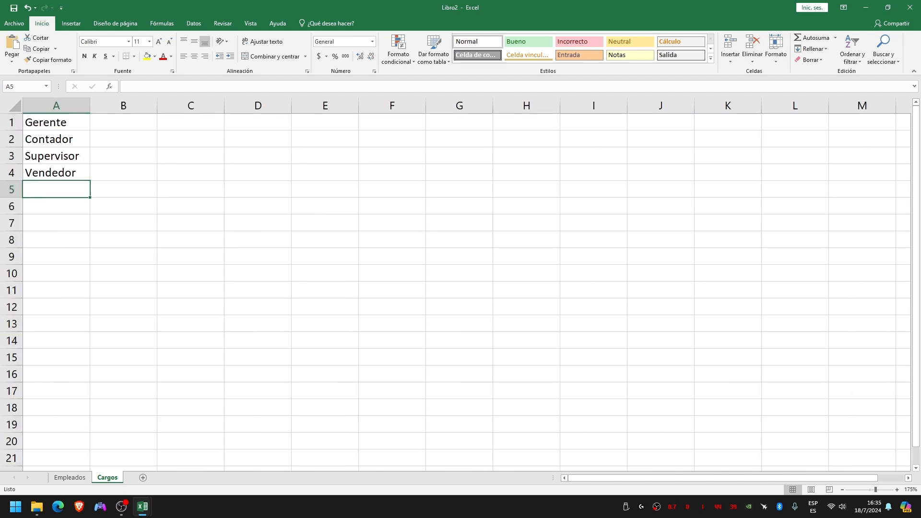
Step: Add Cajero in cell A5, below Vendedor, on the Cargos sheet
{"action": "scroll", "coordinate": [461, 288], "scroll_direction": "up", "scroll_amount": 5, "text": "ctrl"}
{"action": "type", "text": "Ca"}
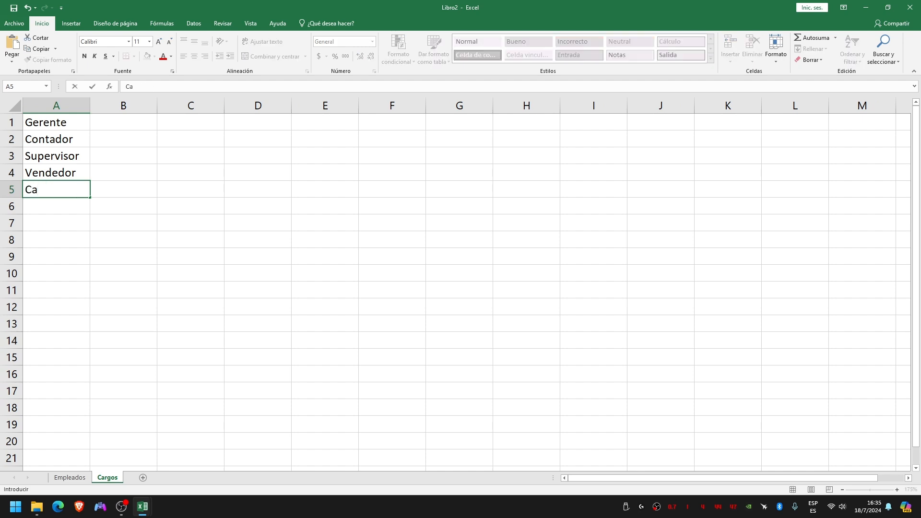
{"action": "type", "text": "jero"}
{"action": "key", "text": "Tab"}
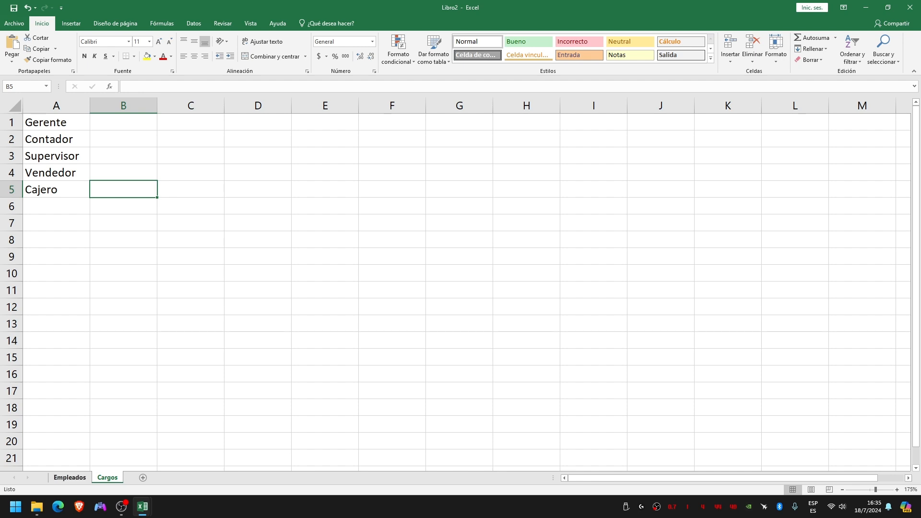
Step: Start a data validation for the whole Cargo column on the Empleados sheet that allows a Lista
{"action": "left_click", "coordinate": [70, 477]}
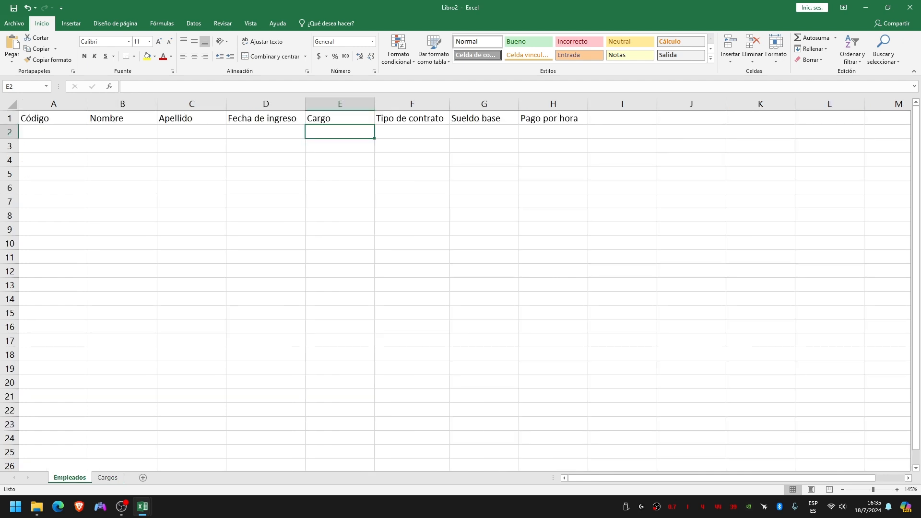
{"action": "left_click", "coordinate": [340, 104]}
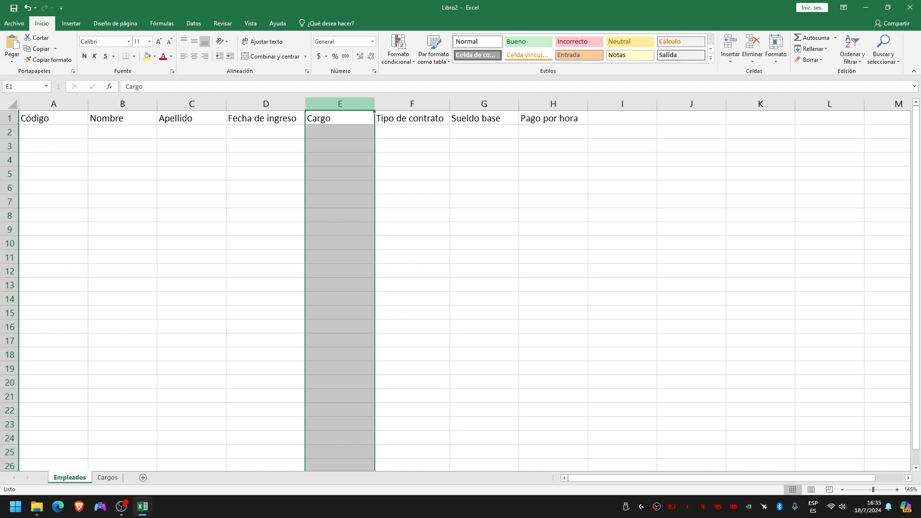
{"action": "left_click", "coordinate": [193, 23]}
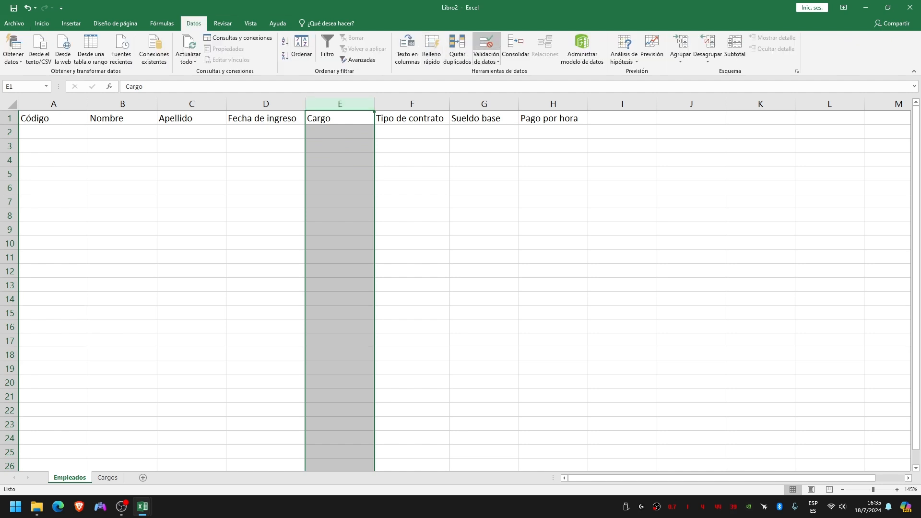
{"action": "left_click", "coordinate": [486, 43]}
{"action": "left_click_drag", "start_coordinate": [457, 168], "coordinate": [530, 131]}
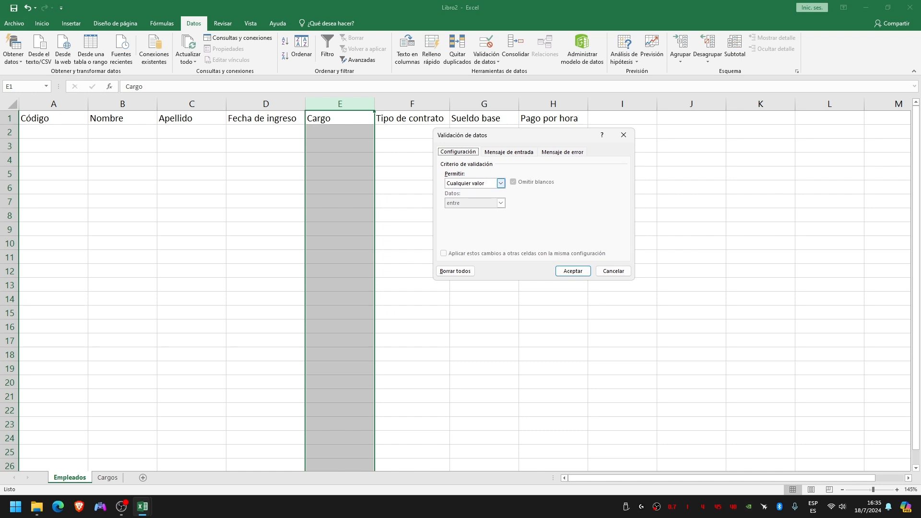
{"action": "left_click", "coordinate": [500, 182]}
{"action": "left_click", "coordinate": [463, 211]}
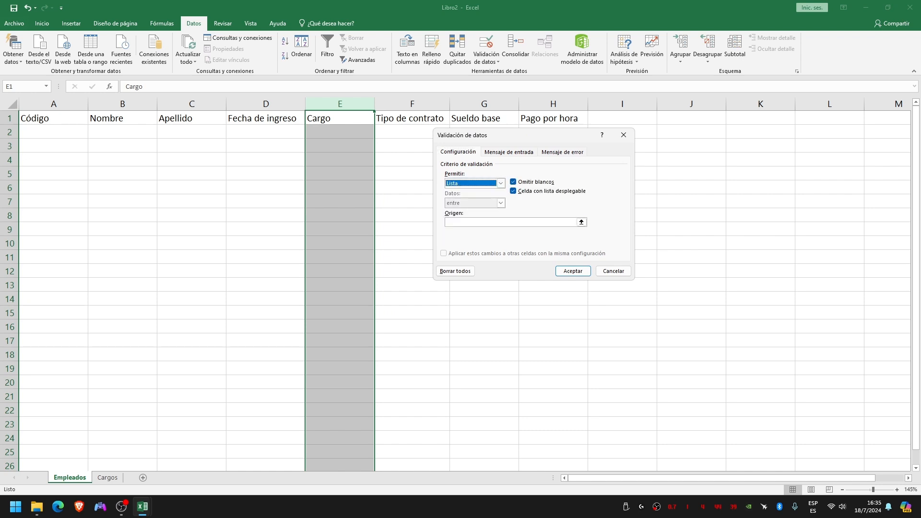
Step: Set the list's source to the whole column A of the Cargos sheet (=Cargos!$A:$A)
{"action": "left_click", "coordinate": [581, 222]}
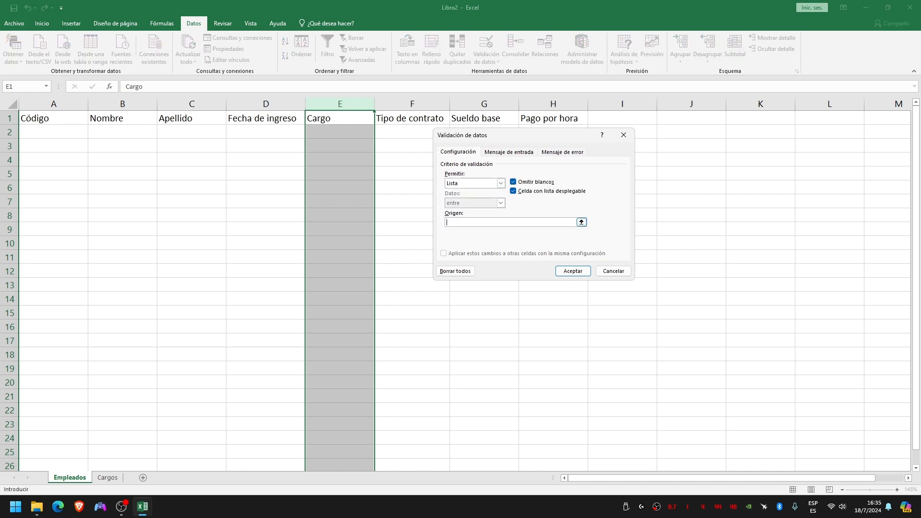
{"action": "left_click", "coordinate": [581, 222]}
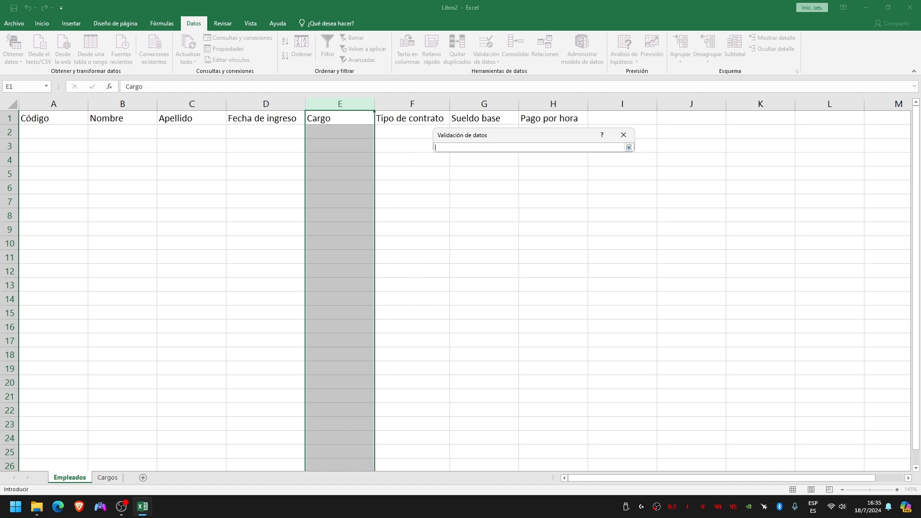
{"action": "left_click", "coordinate": [107, 477]}
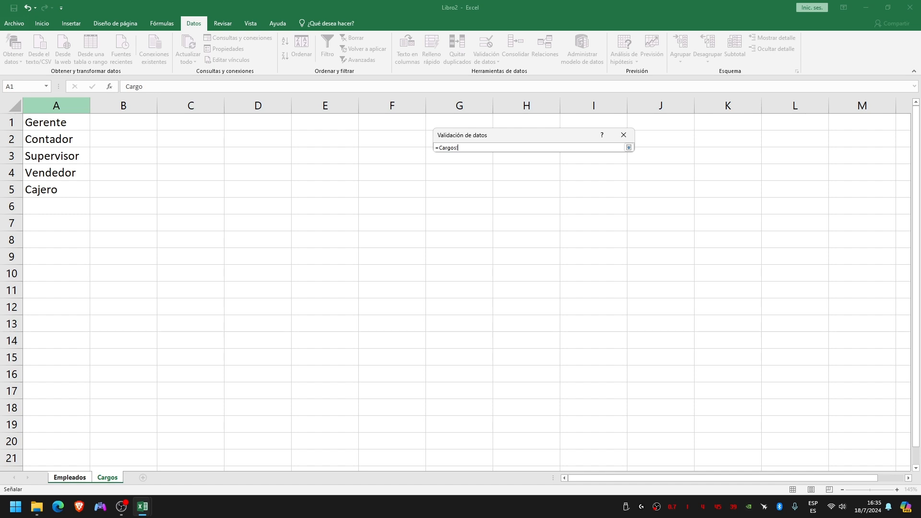
{"action": "left_click", "coordinate": [56, 106]}
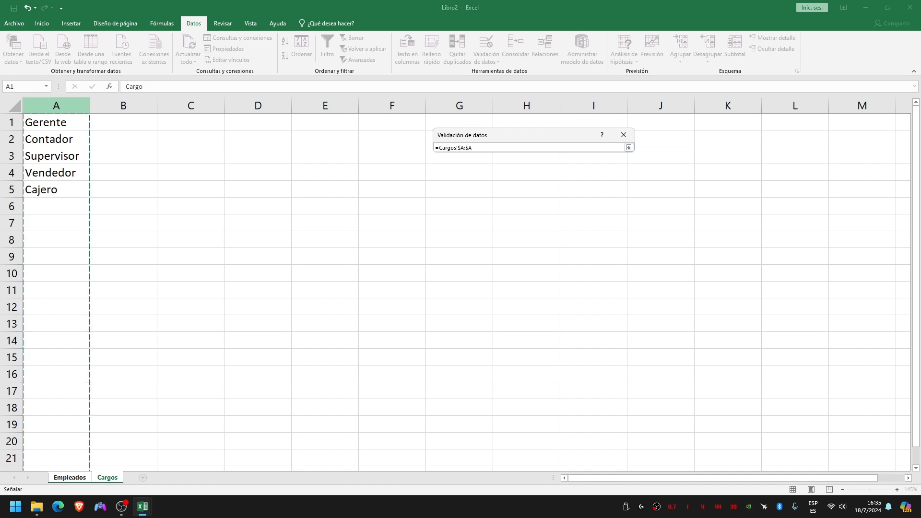
{"action": "key", "text": "Return"}
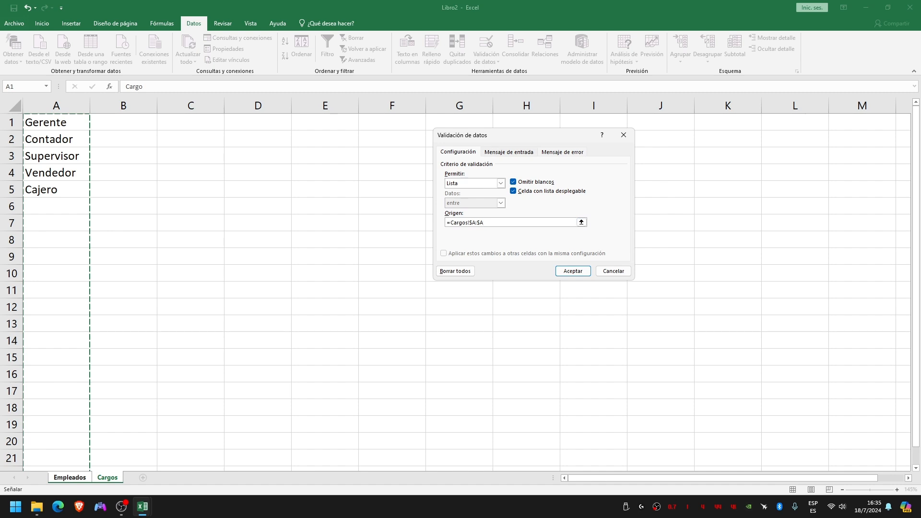
Step: Set the validation's error alert title to Error and its message to "Solo se permiten los cargos disponibles en la lista desplegable."
{"action": "left_click", "coordinate": [562, 152]}
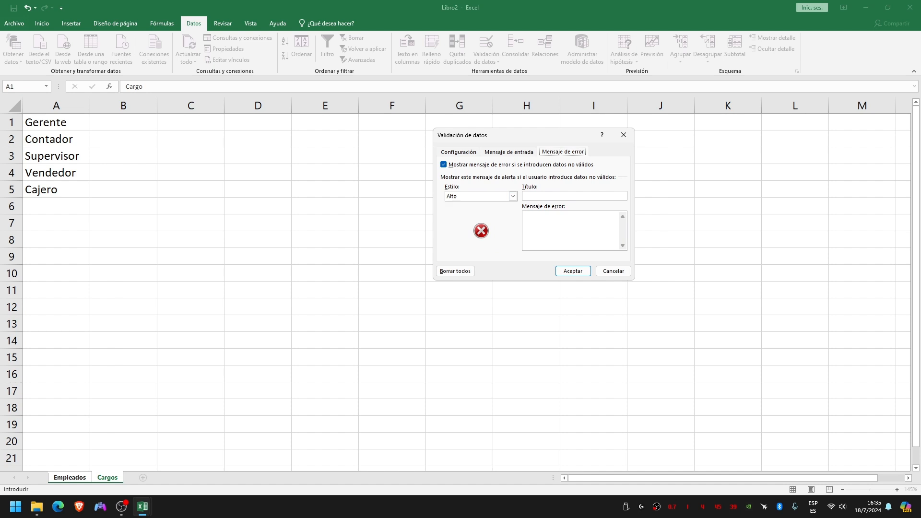
{"action": "left_click", "coordinate": [574, 196]}
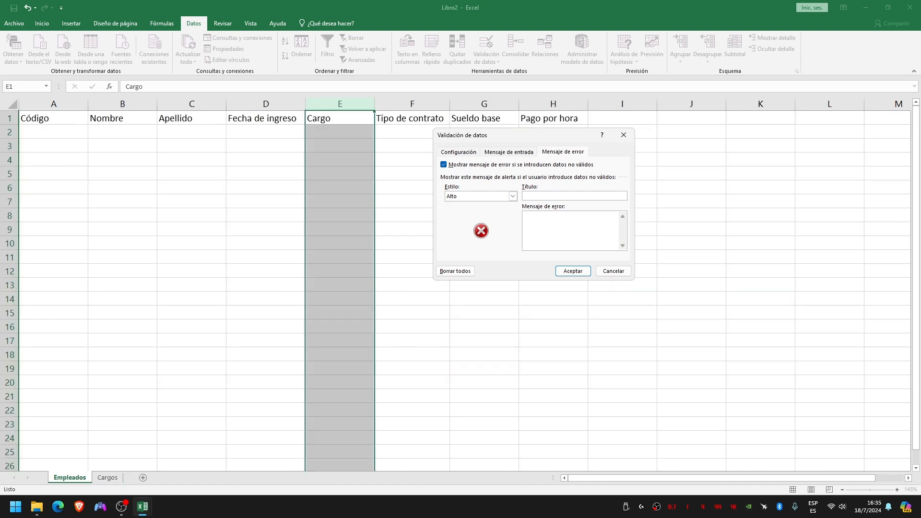
{"action": "type", "text": "Error"}
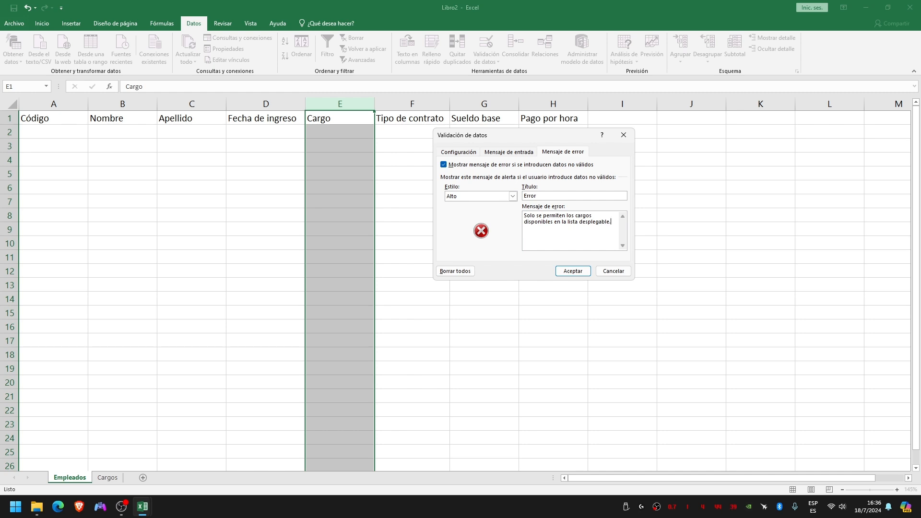
Step: Copy the full error message text and apply the validation to the Cargo column
{"action": "key", "text": "ctrl+shift+Left"}
{"action": "key", "text": "ctrl+shift+Home"}
{"action": "right_click", "coordinate": [532, 213]}
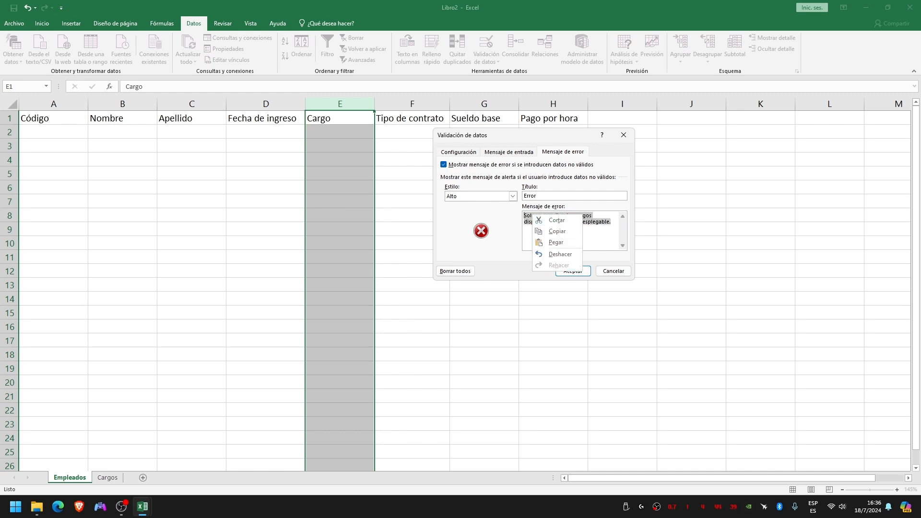
{"action": "left_click", "coordinate": [552, 232]}
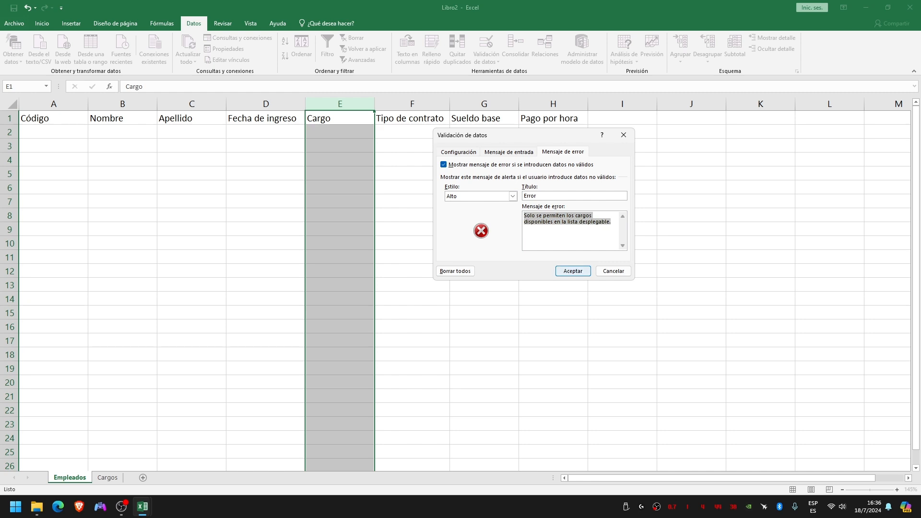
{"action": "left_click", "coordinate": [572, 271]}
Step: Check the options offered by the drop-down list in cell E2
{"action": "left_click", "coordinate": [340, 132]}
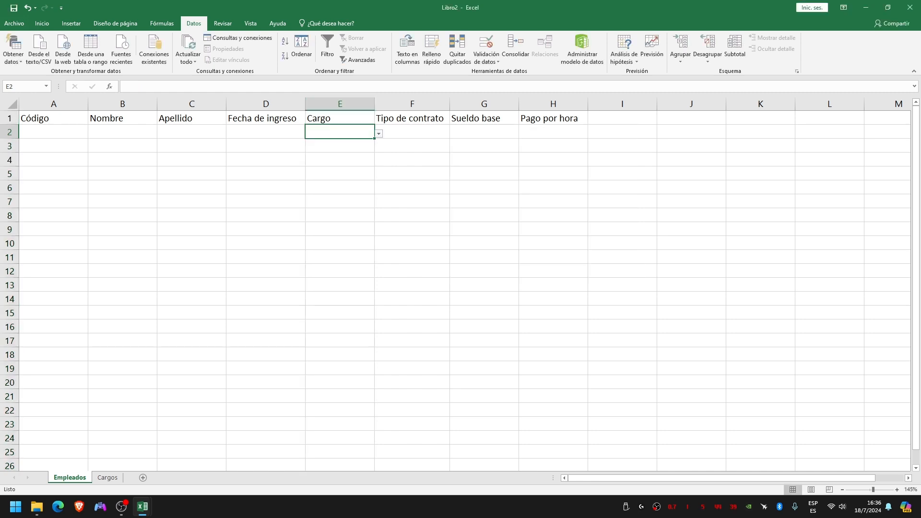
{"action": "left_click", "coordinate": [379, 134]}
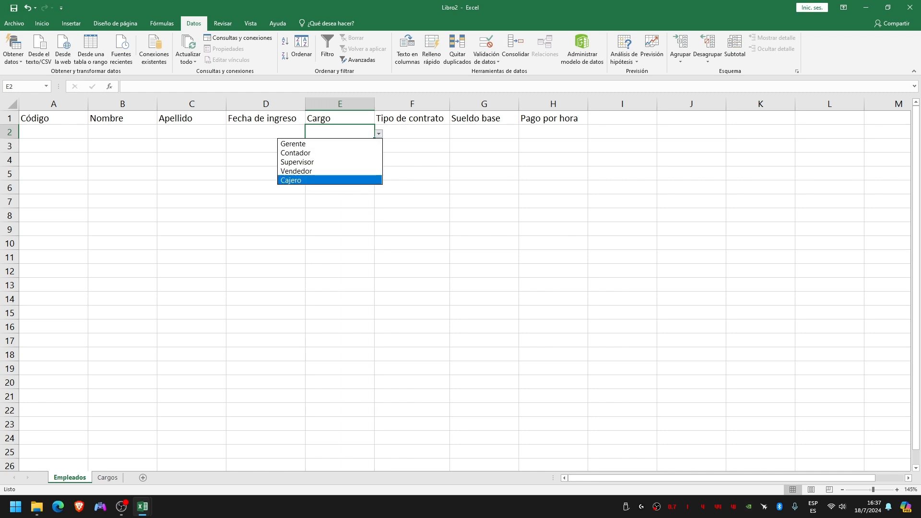
{"action": "left_click", "coordinate": [379, 134]}
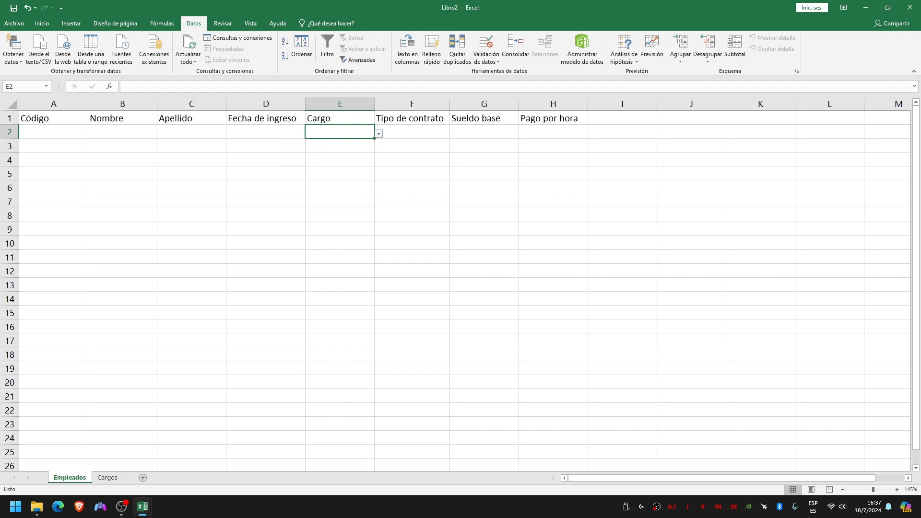
Step: Hide the Cargos sheet
{"action": "left_click", "coordinate": [107, 477]}
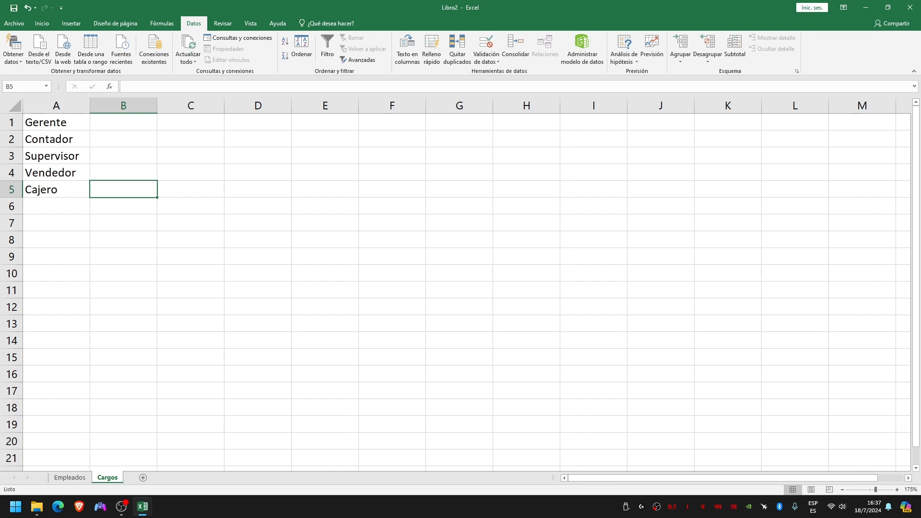
{"action": "right_click", "coordinate": [107, 477]}
{"action": "left_click", "coordinate": [127, 446]}
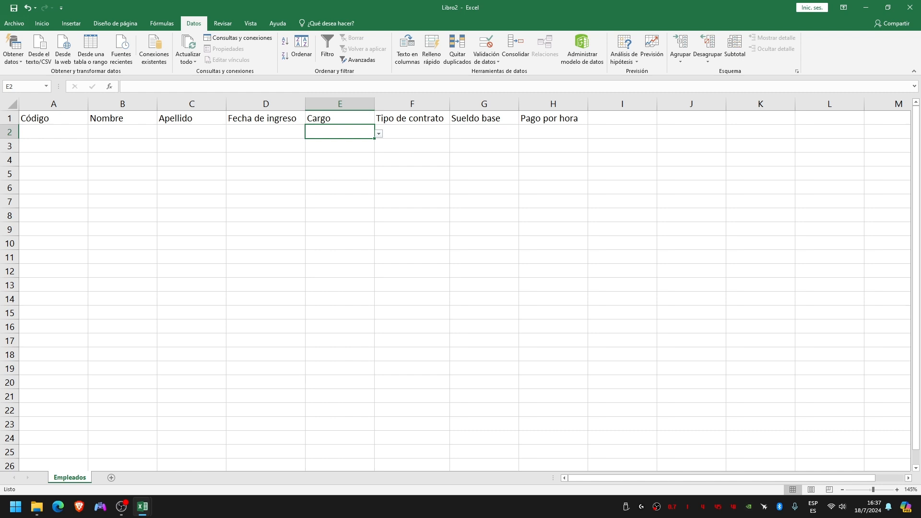
{"action": "left_click", "coordinate": [339, 160]}
Step: Set the Tipo de contrato column's data validation to allow a Lista with the source PLANTA;POR SERVICIOS
{"action": "left_click", "coordinate": [412, 132]}
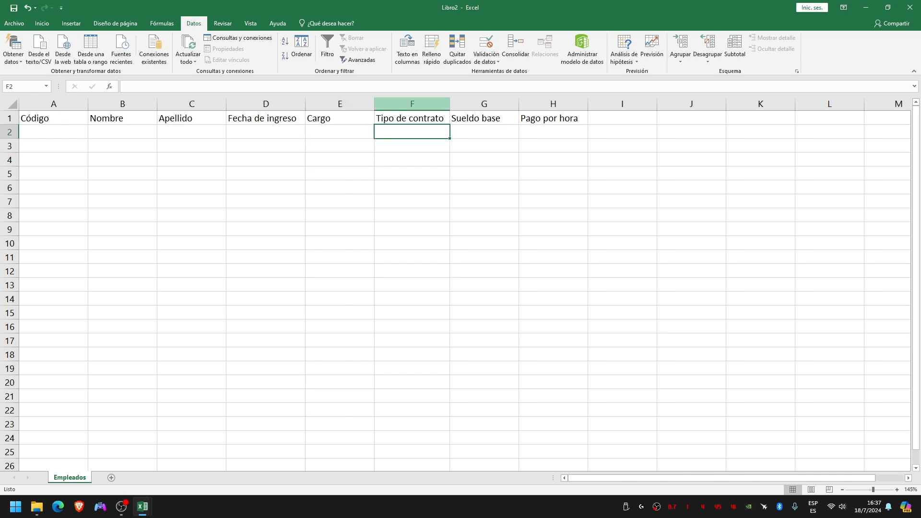
{"action": "left_click", "coordinate": [412, 103]}
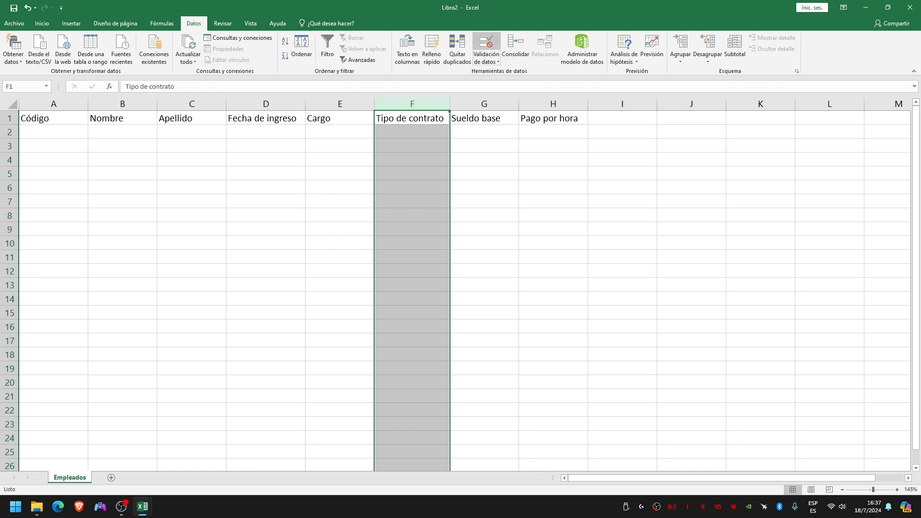
{"action": "left_click", "coordinate": [486, 43]}
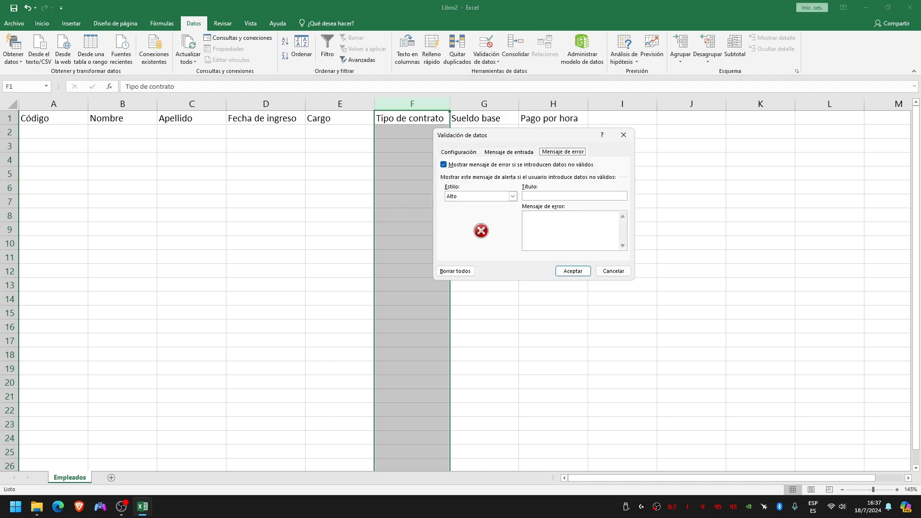
{"action": "left_click", "coordinate": [458, 151]}
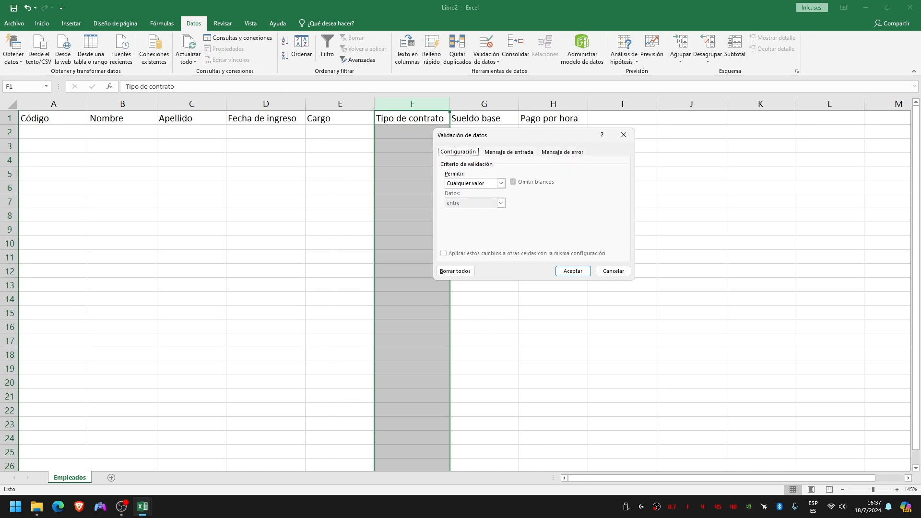
{"action": "left_click", "coordinate": [501, 183]}
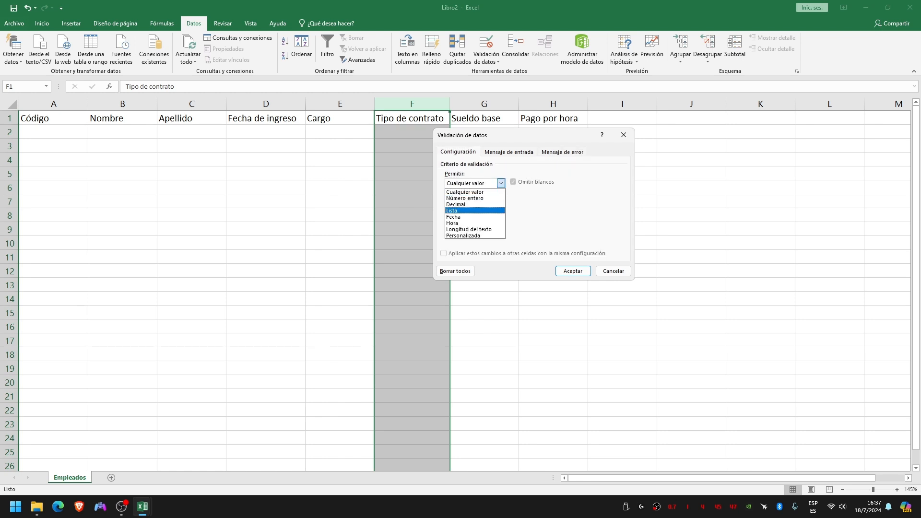
{"action": "left_click", "coordinate": [460, 210]}
{"action": "left_click", "coordinate": [480, 222]}
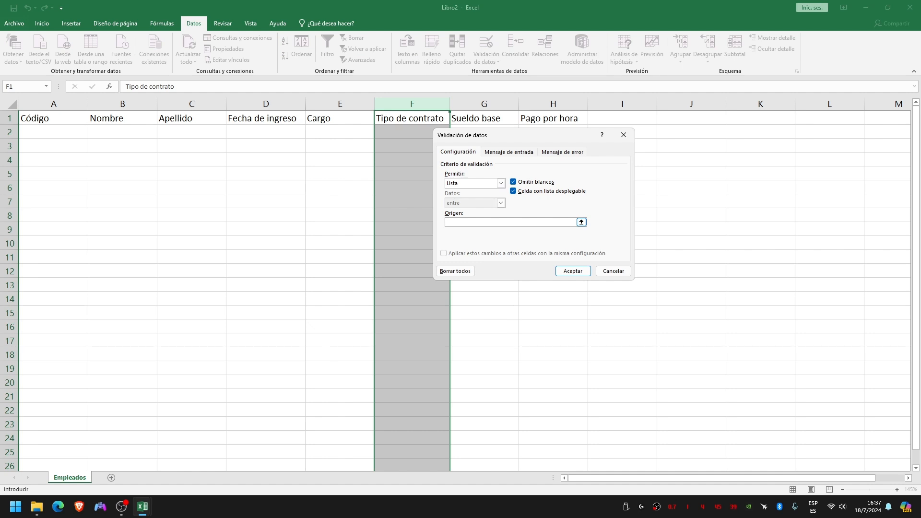
{"action": "type", "text": "PlANTA;POR SERVICIOS"}
{"action": "left_click", "coordinate": [466, 223]}
Step: Give the validation an error alert titled Error reading "Solo se permiten los tipos de contrato disponibles en la lista desplegable." and apply it
{"action": "left_click", "coordinate": [563, 152]}
{"action": "left_click", "coordinate": [552, 195]}
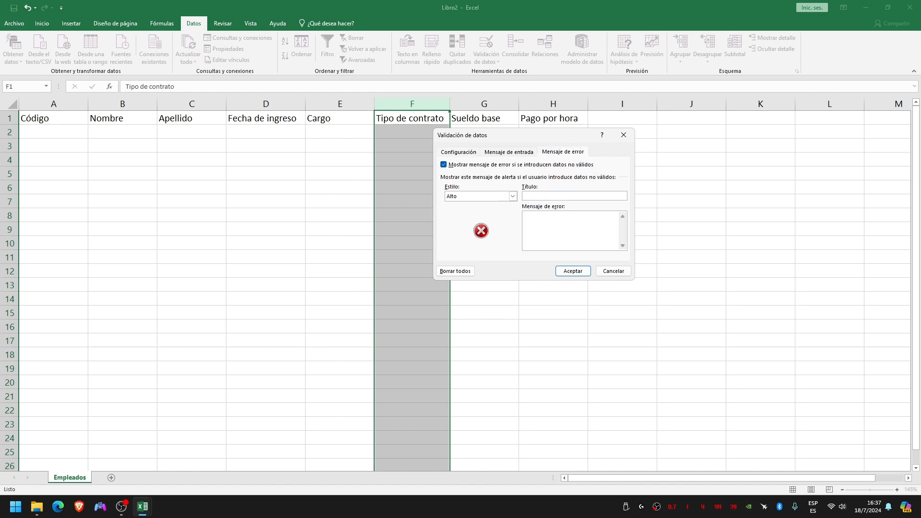
{"action": "type", "text": "Ero"}
{"action": "type", "text": "or"}
{"action": "key", "text": "ctrl+v"}
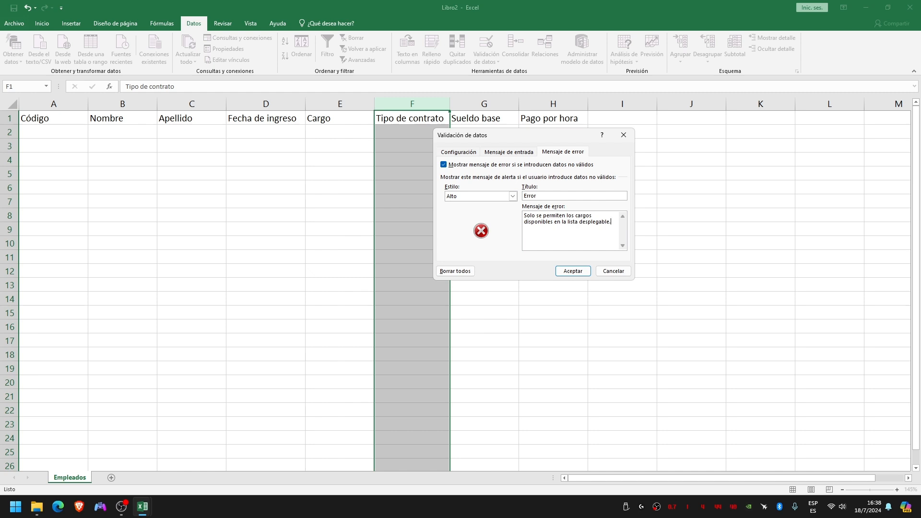
{"action": "double_click", "coordinate": [583, 215]}
{"action": "type", "text": "tipos de contrato"}
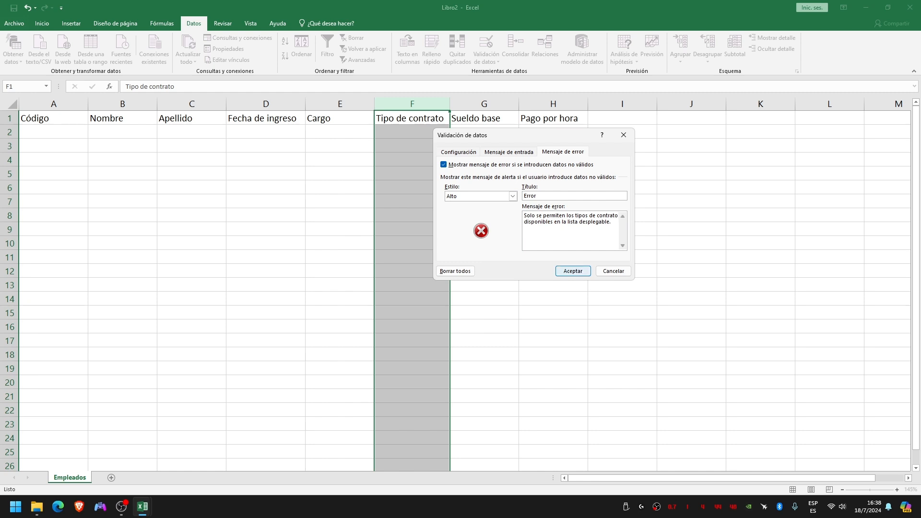
{"action": "left_click", "coordinate": [572, 271]}
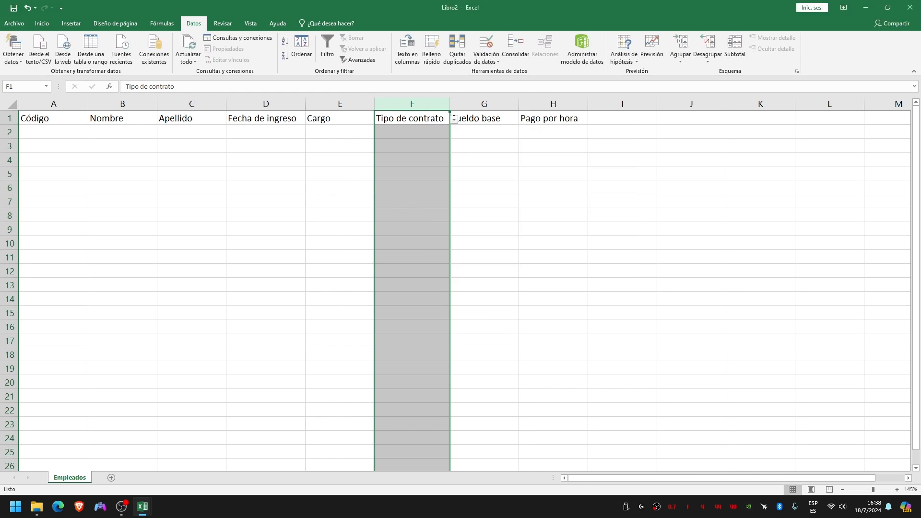
Step: Check the options offered by the drop-down list in cell F2
{"action": "left_click", "coordinate": [412, 131]}
{"action": "left_click", "coordinate": [453, 134]}
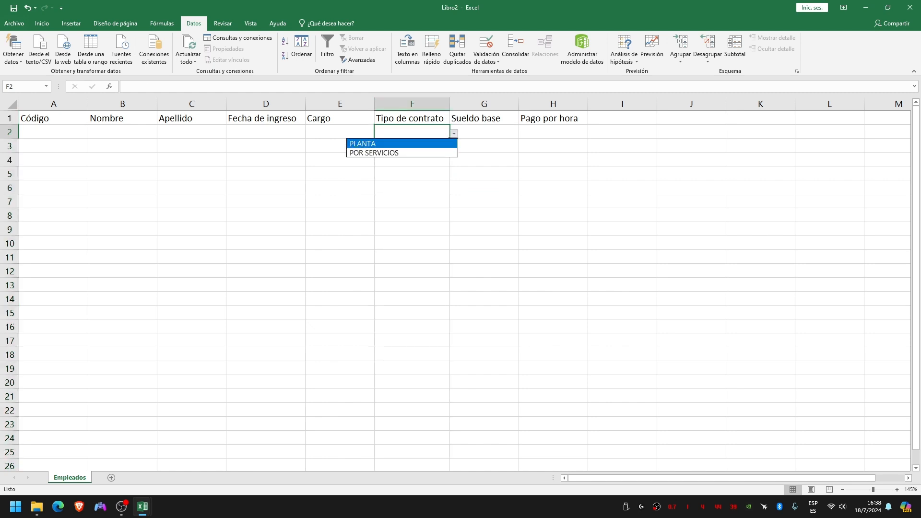
{"action": "left_click", "coordinate": [453, 134]}
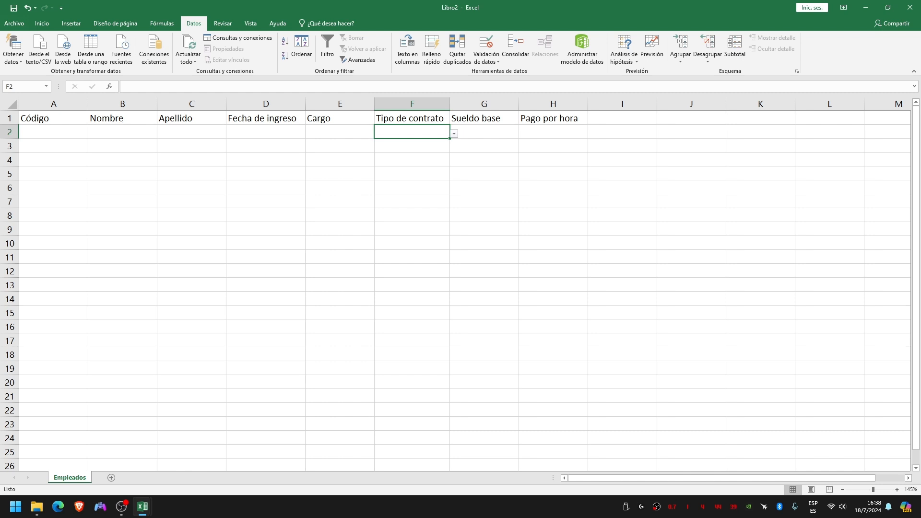
Step: Create a table from the range A1:H1, using its first row as headers
{"action": "left_click", "coordinate": [340, 132]}
{"action": "left_click", "coordinate": [339, 118]}
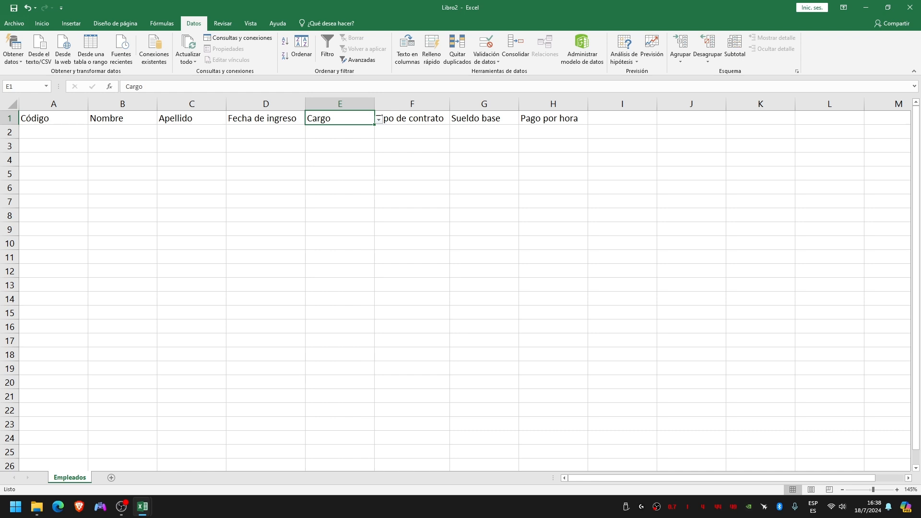
{"action": "key", "text": "ctrl+t"}
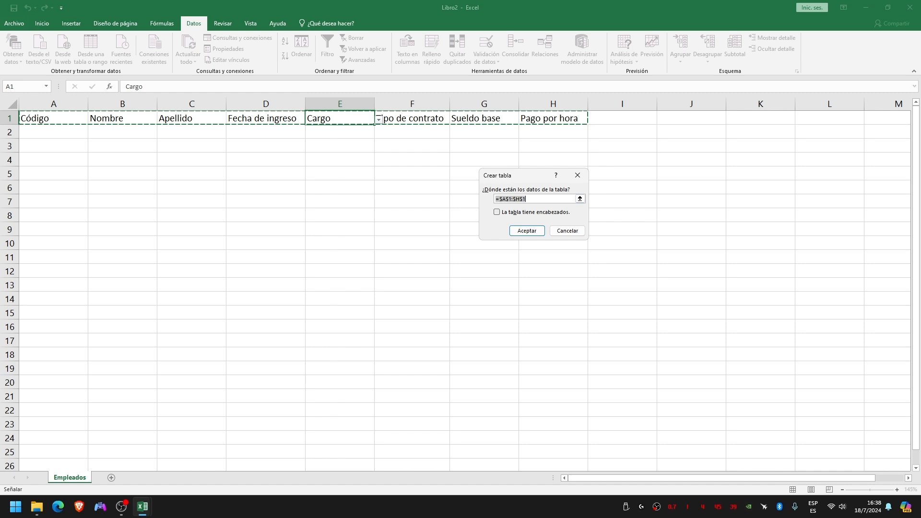
{"action": "key", "text": "alt+b"}
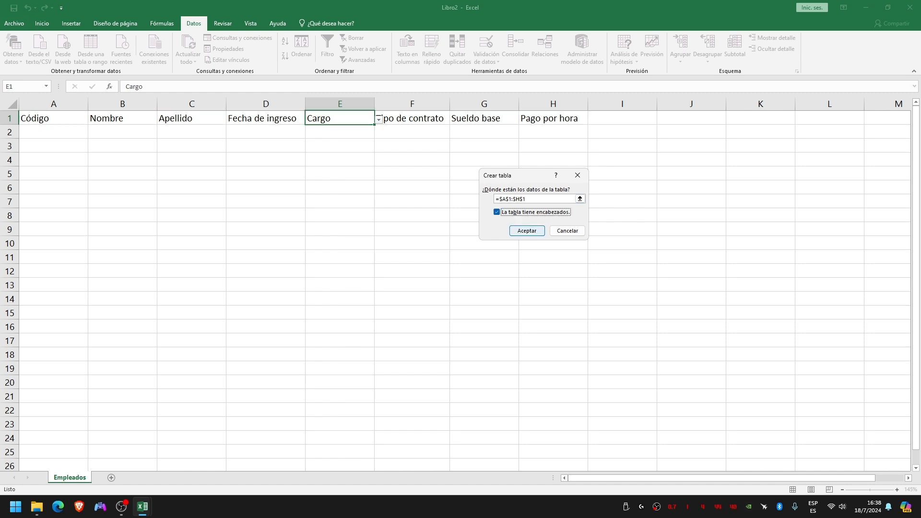
{"action": "key", "text": "Return"}
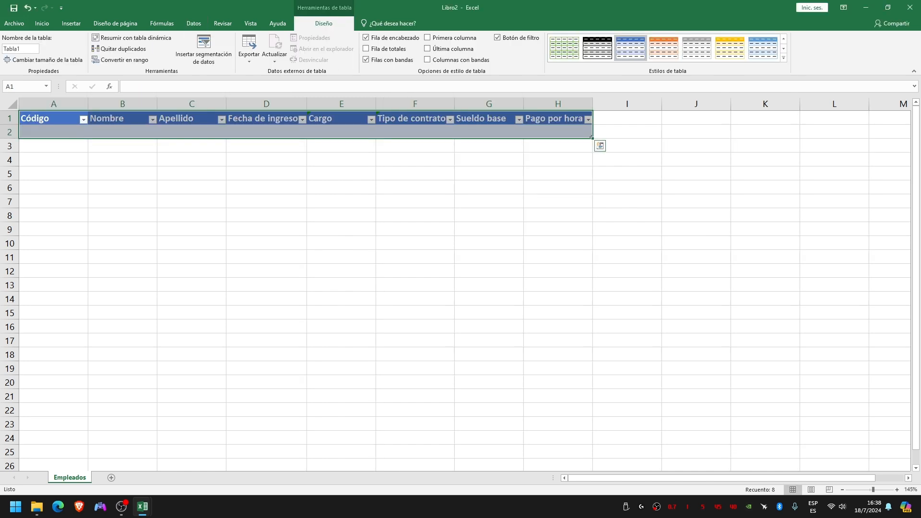
Step: Rename the table TablaEmpleados and select the first data cell under Código
{"action": "left_click", "coordinate": [28, 49]}
{"action": "left_click", "coordinate": [28, 49]}
{"action": "key", "text": "BackSpace"}
{"action": "type", "text": "Empleados"}
{"action": "key", "text": "Return"}
{"action": "left_click", "coordinate": [21, 48]}
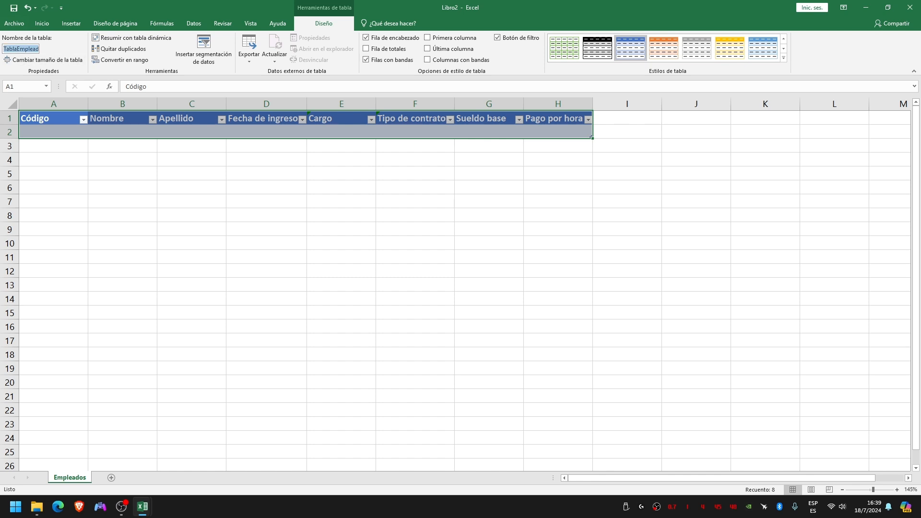
{"action": "left_click", "coordinate": [266, 146]}
{"action": "left_click", "coordinate": [54, 132]}
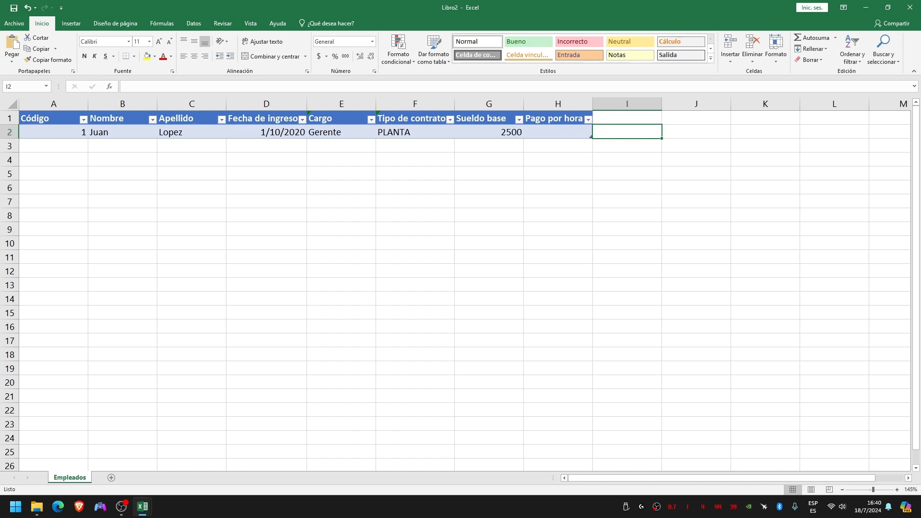
Step: Apply the Moneda number format to the Sueldo base and Pago por hora cells in row 2
{"action": "left_click", "coordinate": [488, 132]}
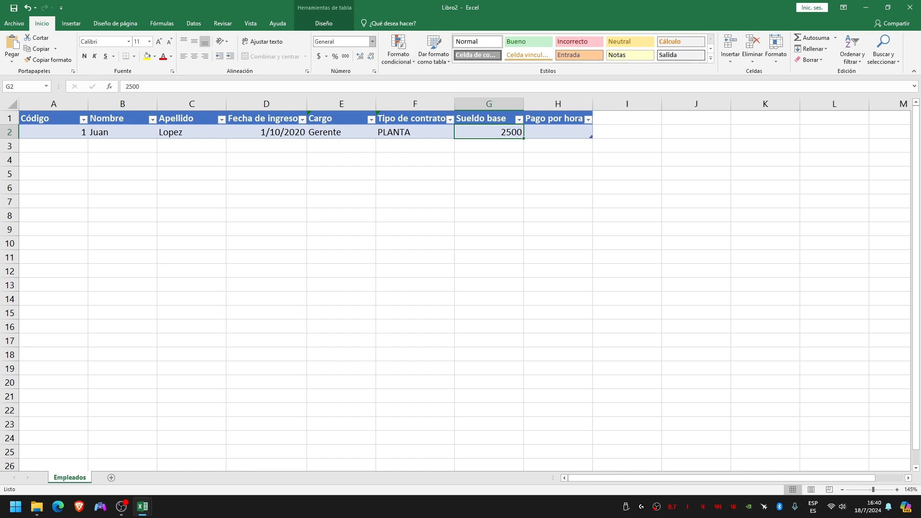
{"action": "left_click", "coordinate": [372, 41]}
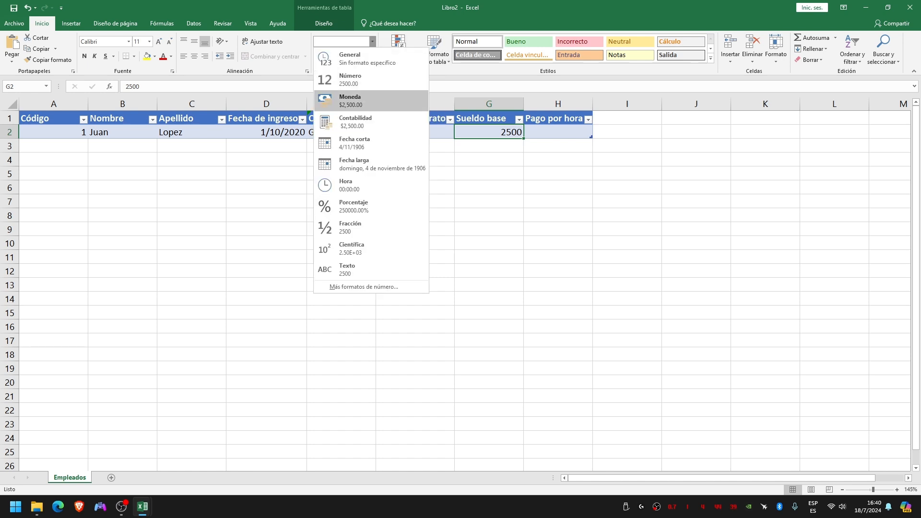
{"action": "left_click", "coordinate": [350, 100]}
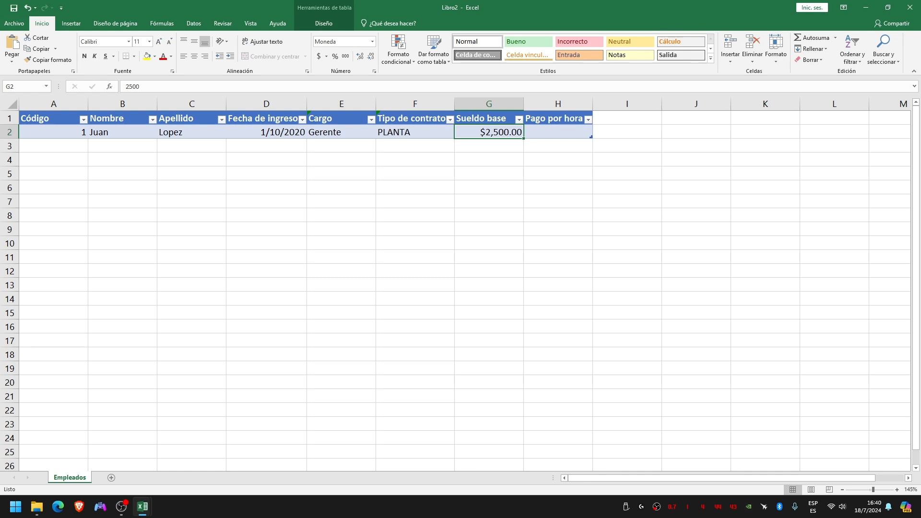
{"action": "left_click", "coordinate": [557, 132]}
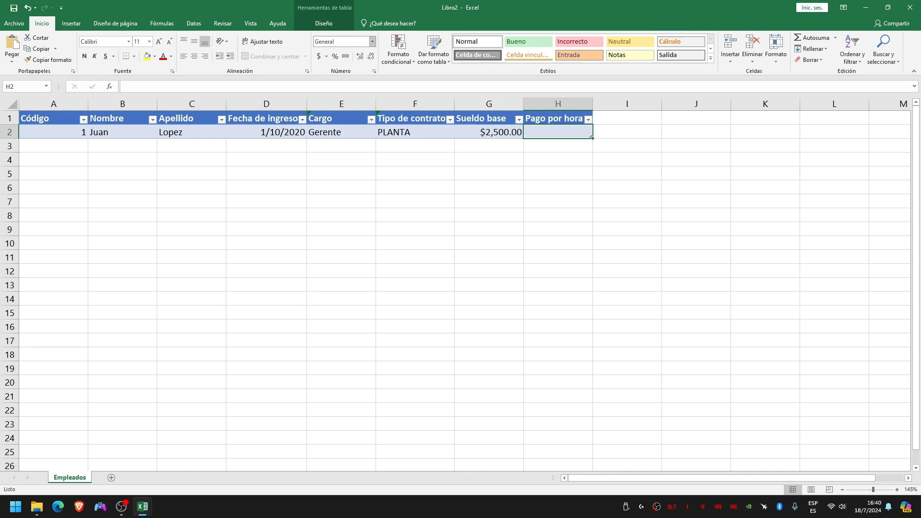
{"action": "left_click", "coordinate": [373, 42]}
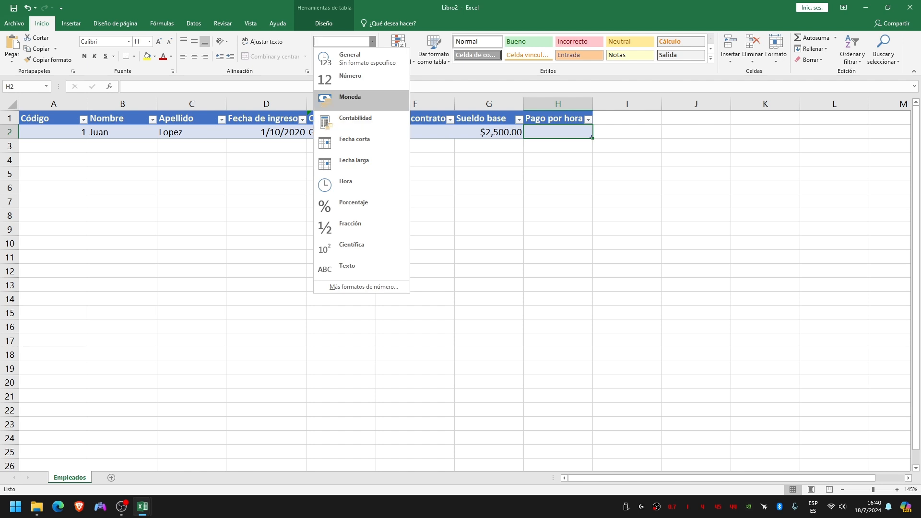
{"action": "left_click", "coordinate": [350, 99]}
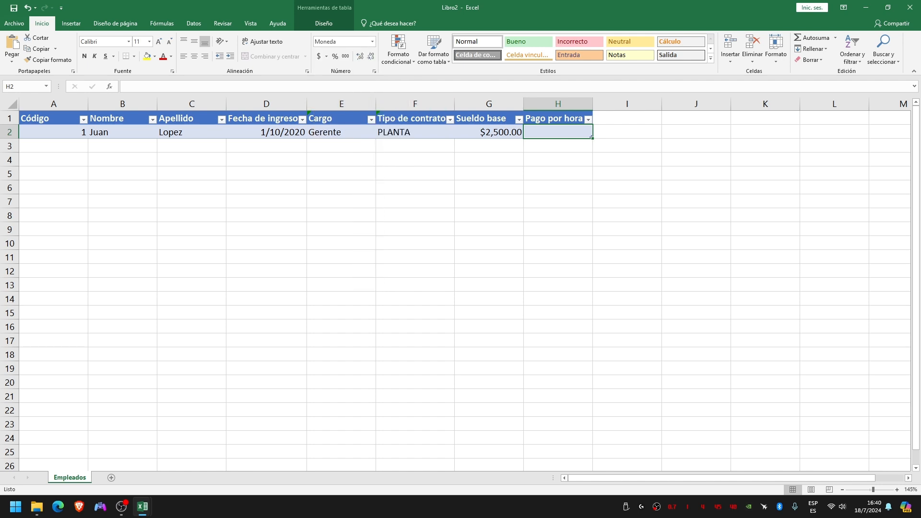
Step: Remove the data validation from header row 1 by discarding its settings and allowing Cualquier valor, and check the Cargo header cell
{"action": "left_click", "coordinate": [341, 119]}
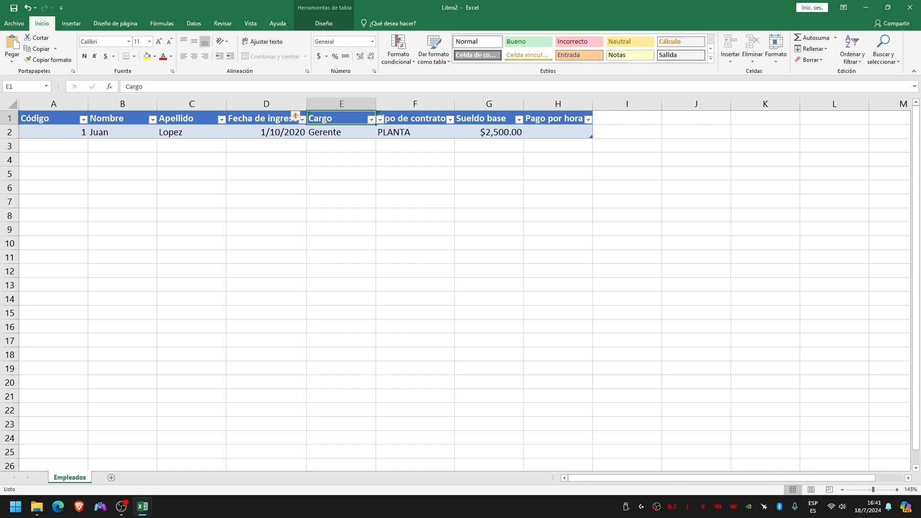
{"action": "left_click", "coordinate": [9, 118]}
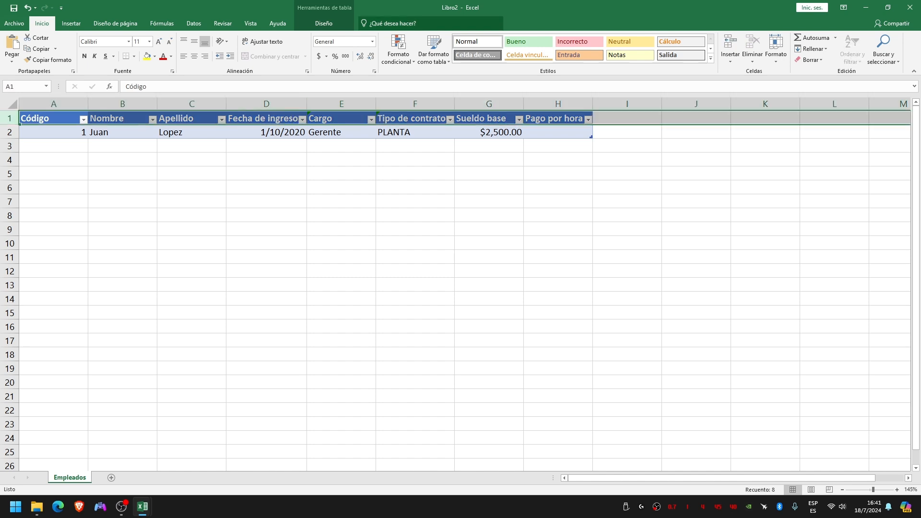
{"action": "left_click", "coordinate": [193, 23]}
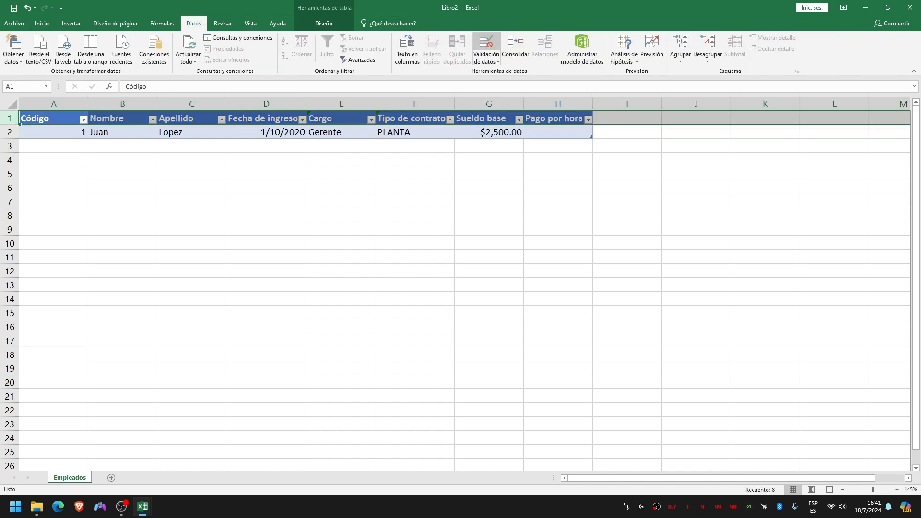
{"action": "left_click", "coordinate": [486, 45]}
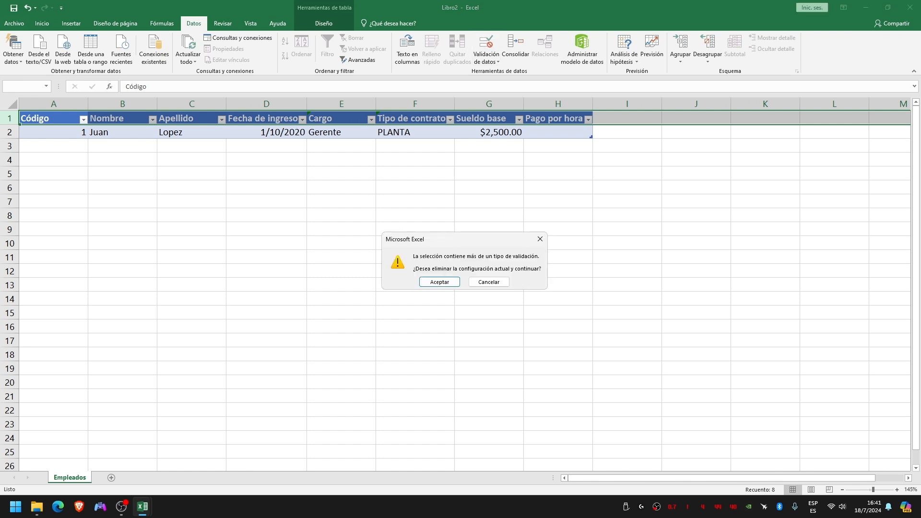
{"action": "left_click_drag", "start_coordinate": [462, 242], "coordinate": [468, 174]}
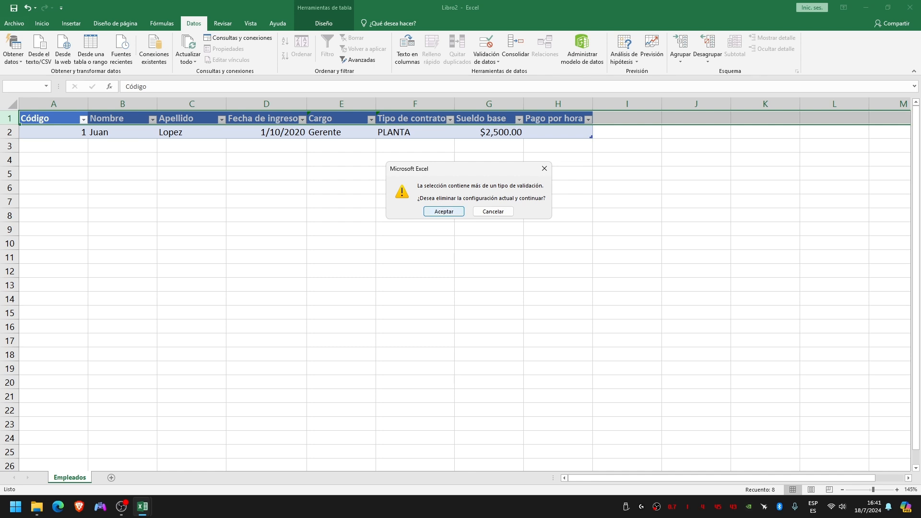
{"action": "left_click", "coordinate": [444, 211]}
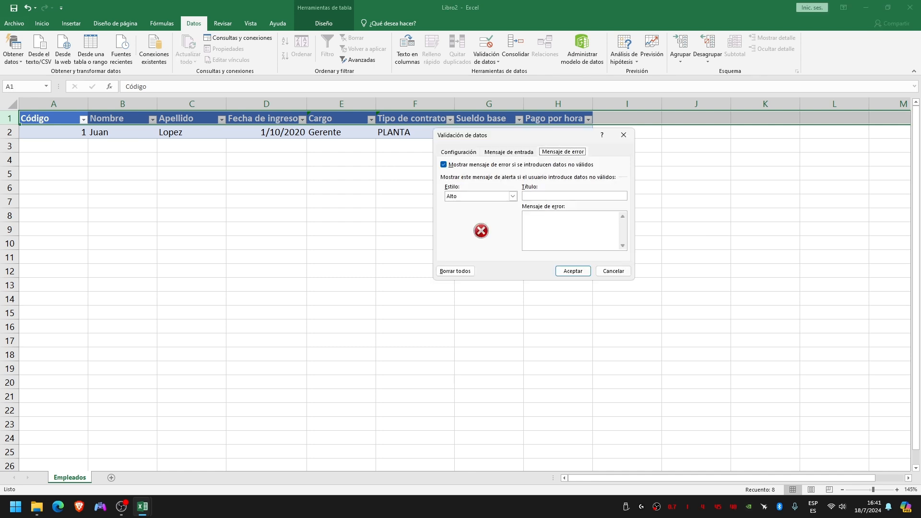
{"action": "left_click", "coordinate": [458, 152]}
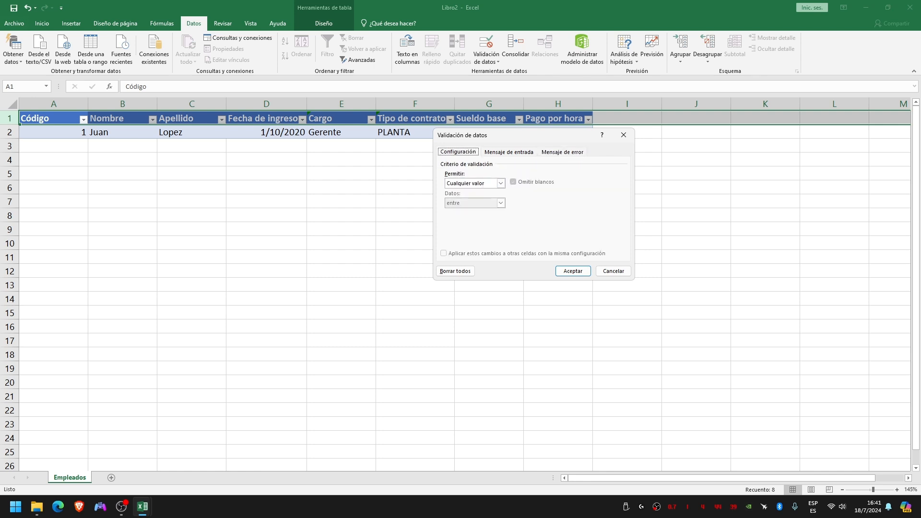
{"action": "left_click", "coordinate": [501, 183]}
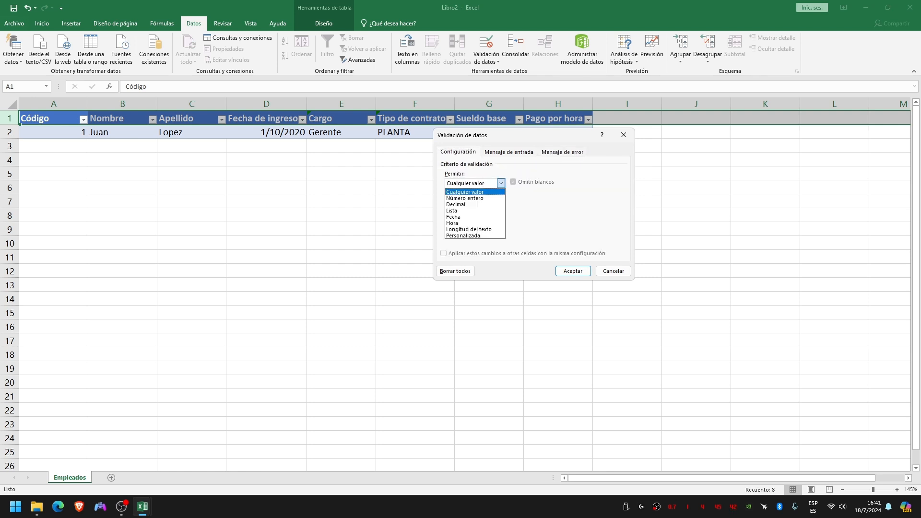
{"action": "left_click", "coordinate": [501, 183]}
{"action": "left_click", "coordinate": [562, 152]}
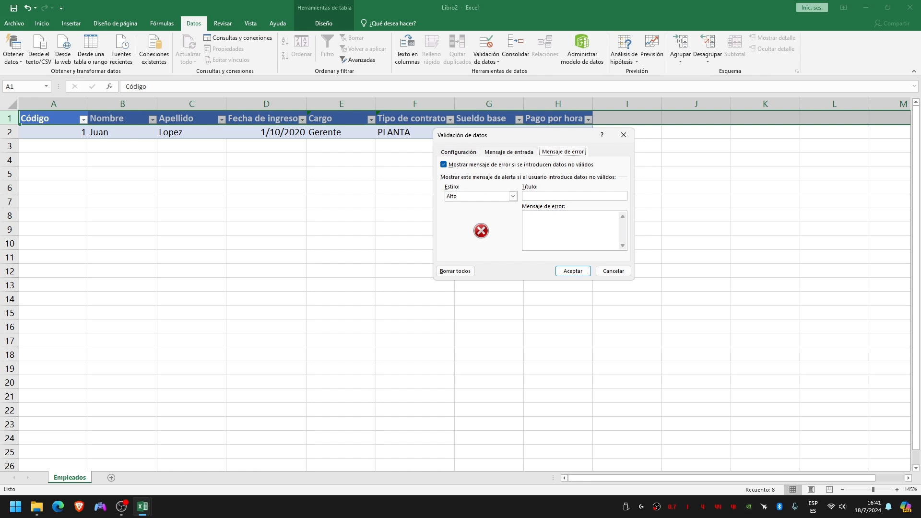
{"action": "left_click", "coordinate": [458, 152]}
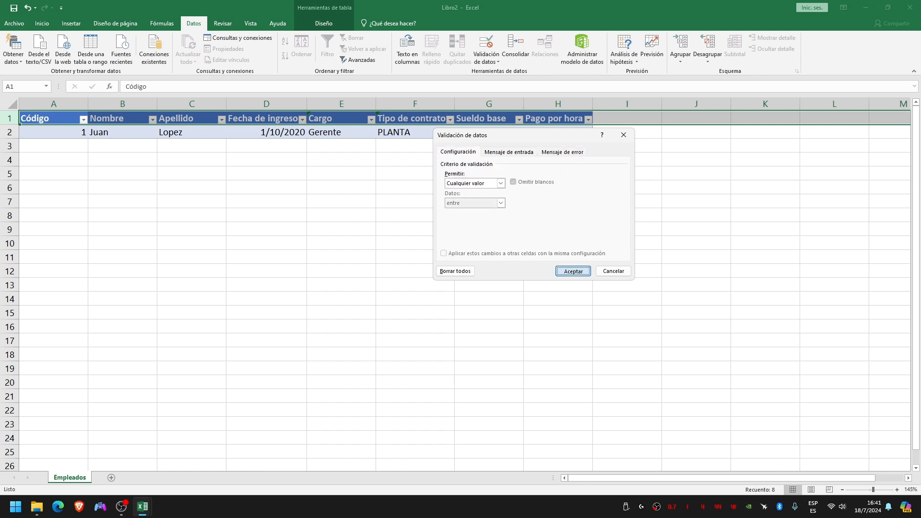
{"action": "left_click", "coordinate": [573, 271]}
{"action": "left_click", "coordinate": [364, 173]}
{"action": "left_click", "coordinate": [336, 118]}
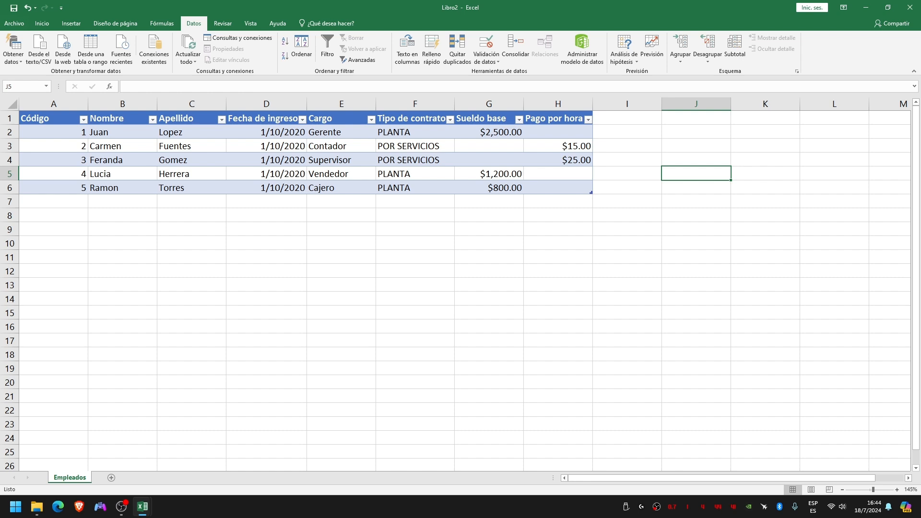
Step: Try adding code 6 in the row directly below the employee table, and clear that entry again
{"action": "left_click", "coordinate": [53, 202]}
{"action": "type", "text": "6"}
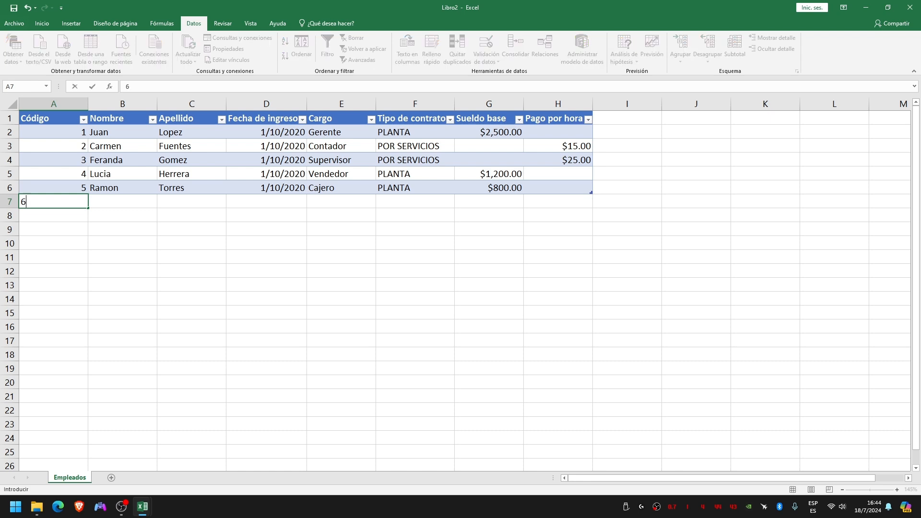
{"action": "key", "text": "Return"}
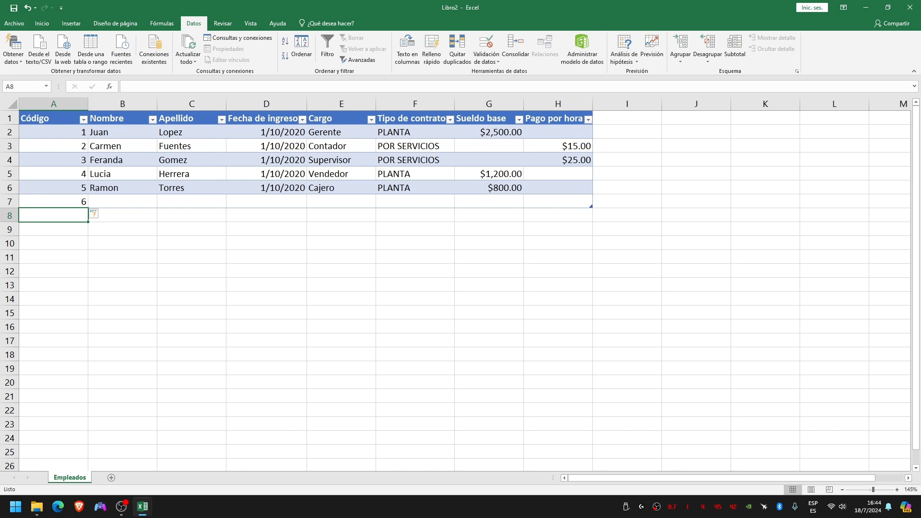
{"action": "left_click", "coordinate": [53, 202]}
{"action": "key", "text": "Delete"}
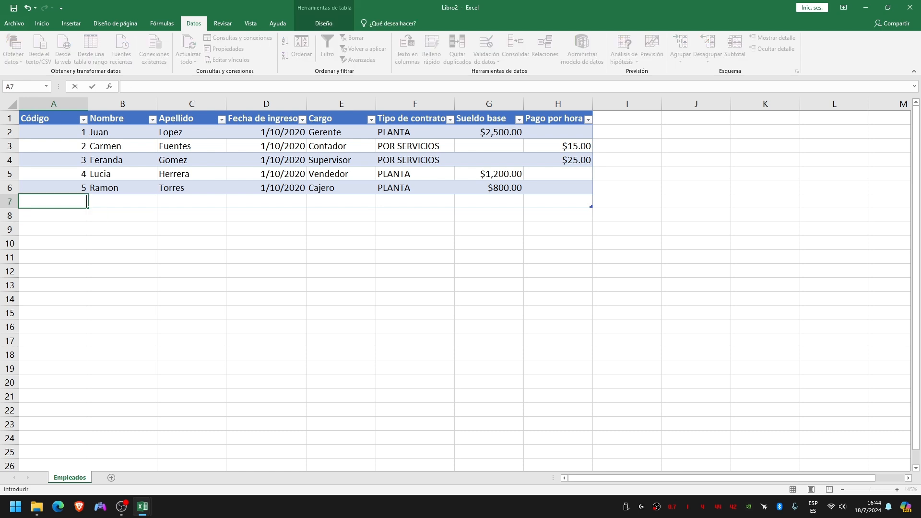
{"action": "left_click", "coordinate": [53, 216]}
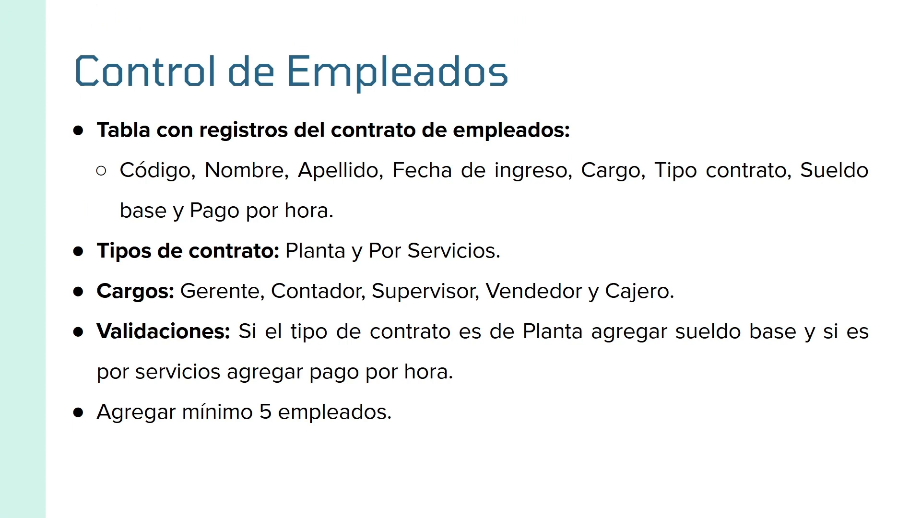
{"action": "key", "text": "Right"}
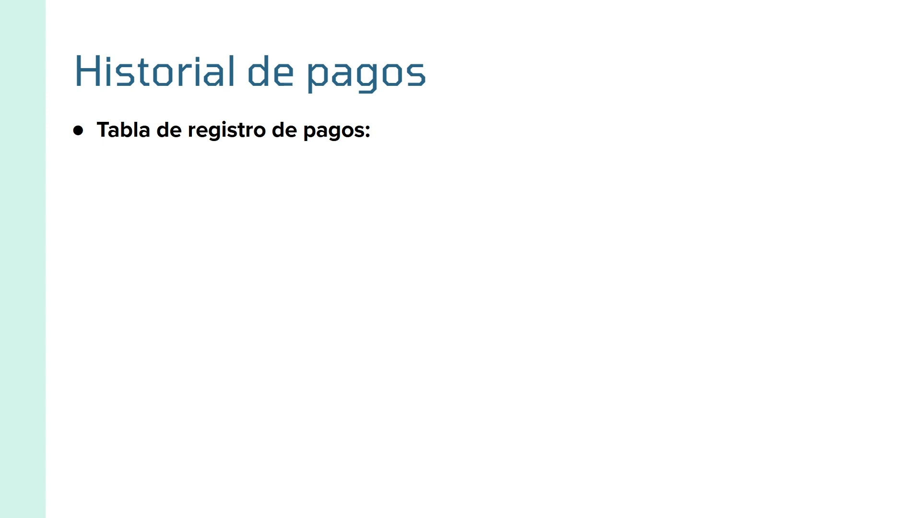
{"action": "key", "text": "ctrl+super+Left"}
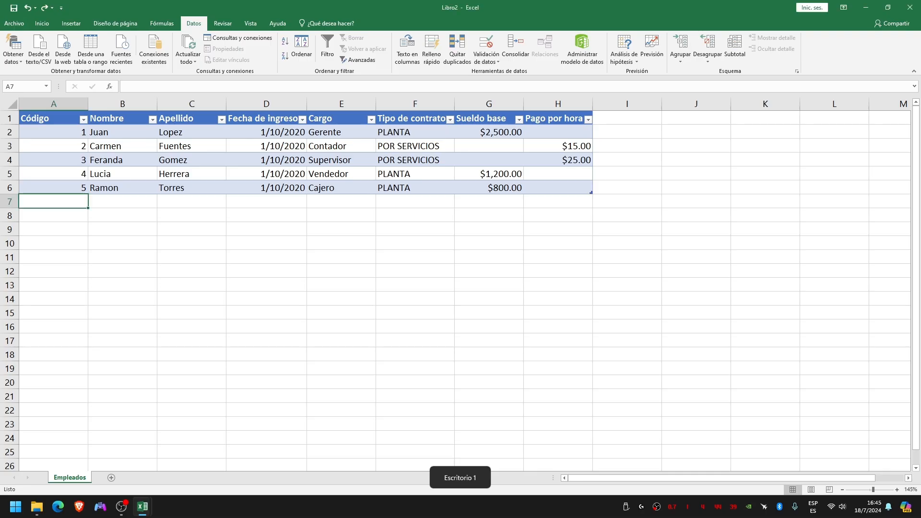
{"action": "key", "text": "ctrl+super+Right"}
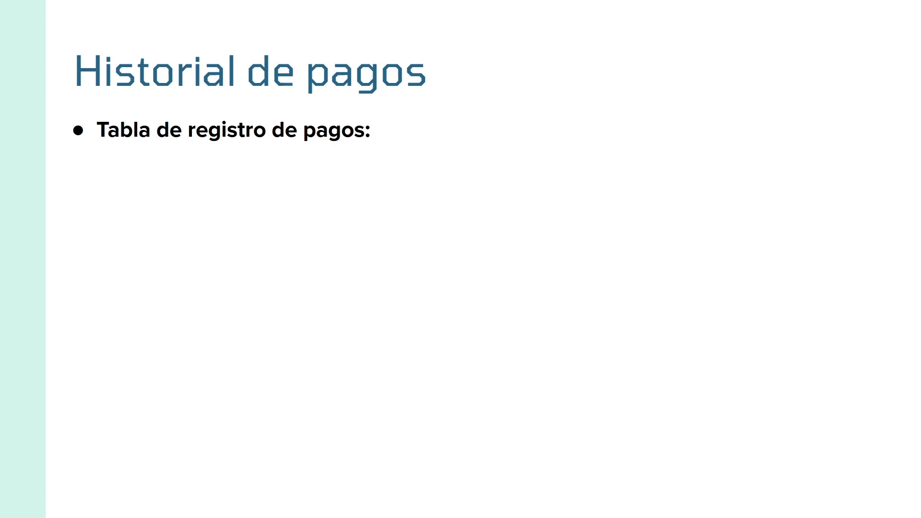
{"action": "key", "text": "Right"}
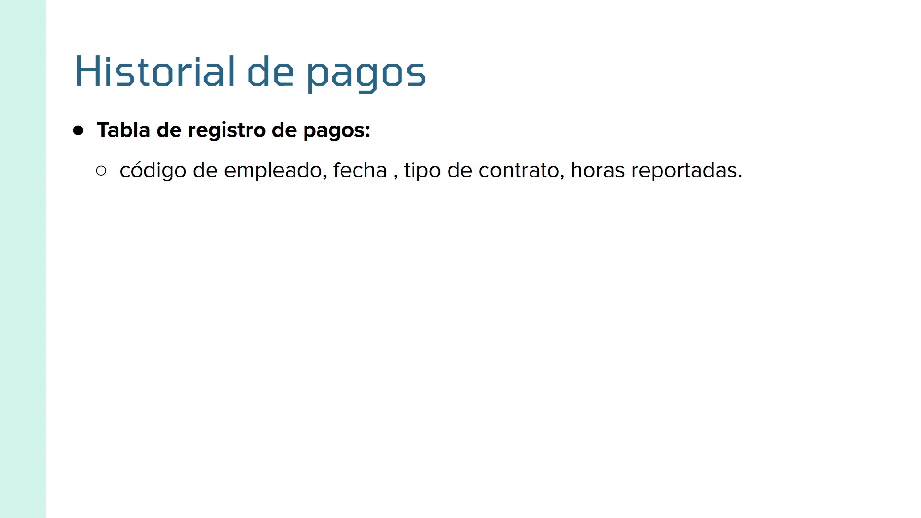
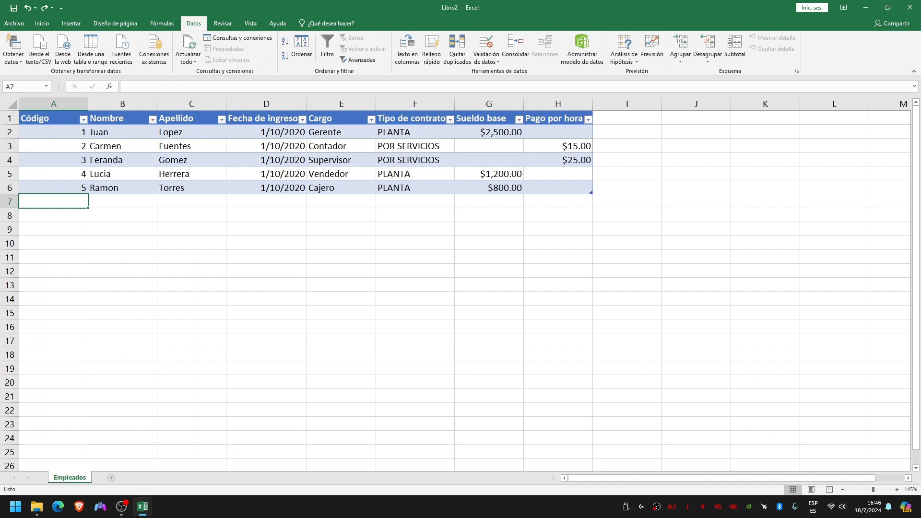
Step: Add a new worksheet and name it Pagos
{"action": "left_click", "coordinate": [111, 477]}
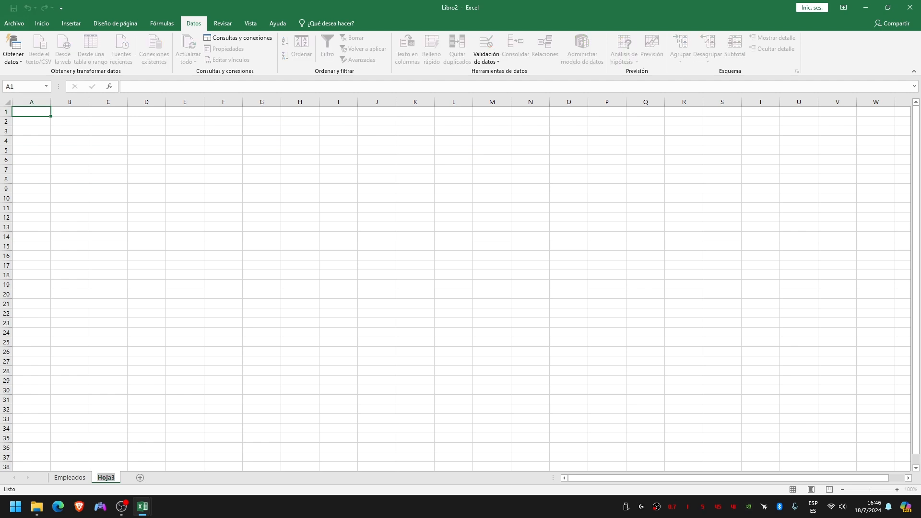
{"action": "type", "text": "Pagos"}
{"action": "key", "text": "Return"}
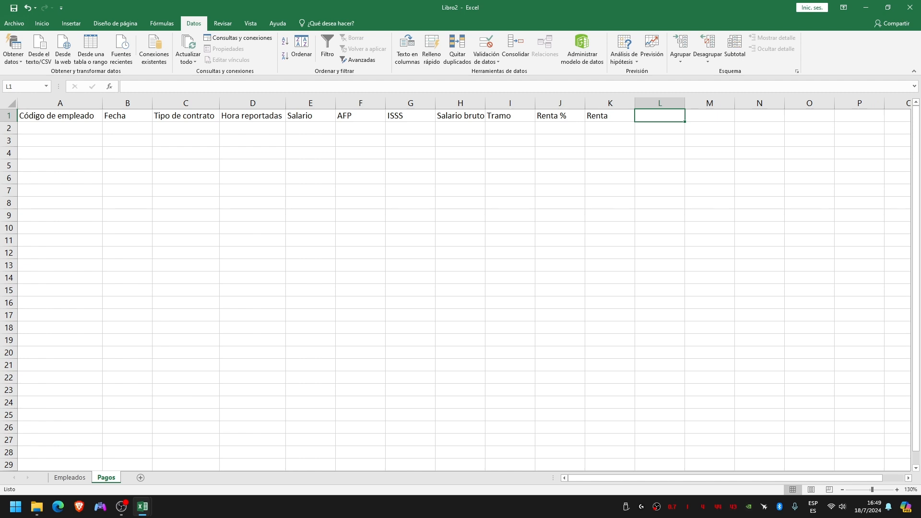
Step: Enter employee code 1 in A2 of the Pagos sheet and apply the Fecha corta format to the Fecha cell B2
{"action": "left_click", "coordinate": [60, 128]}
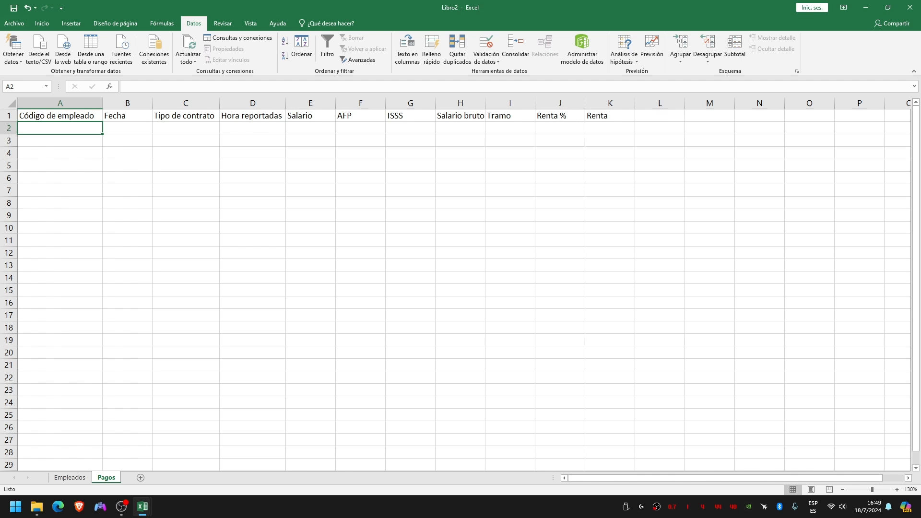
{"action": "type", "text": "1"}
{"action": "key", "text": "Tab"}
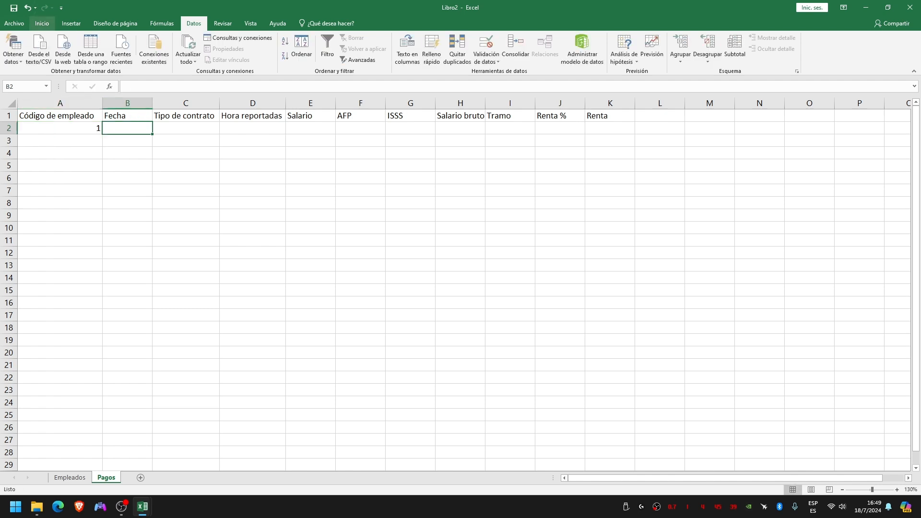
{"action": "left_click", "coordinate": [42, 23]}
{"action": "left_click", "coordinate": [372, 41]}
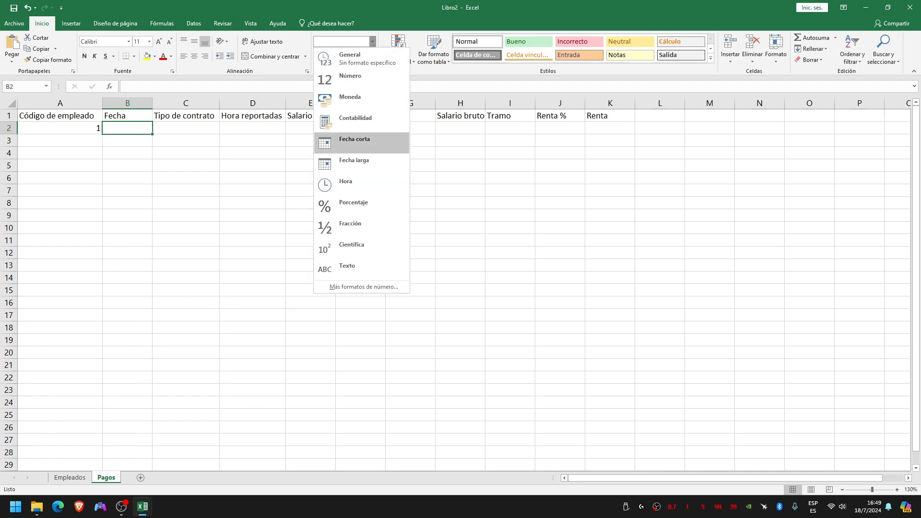
{"action": "left_click", "coordinate": [354, 142]}
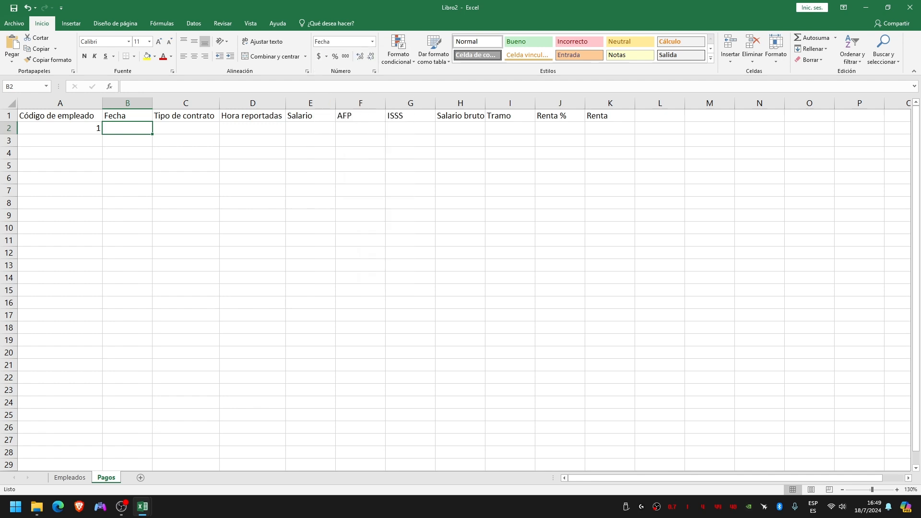
Step: Check the first employee's Código and Tipo de contrato cells on the Empleados sheet, and enter the date 30/5/2024 in B2 of Pagos
{"action": "left_click", "coordinate": [185, 129]}
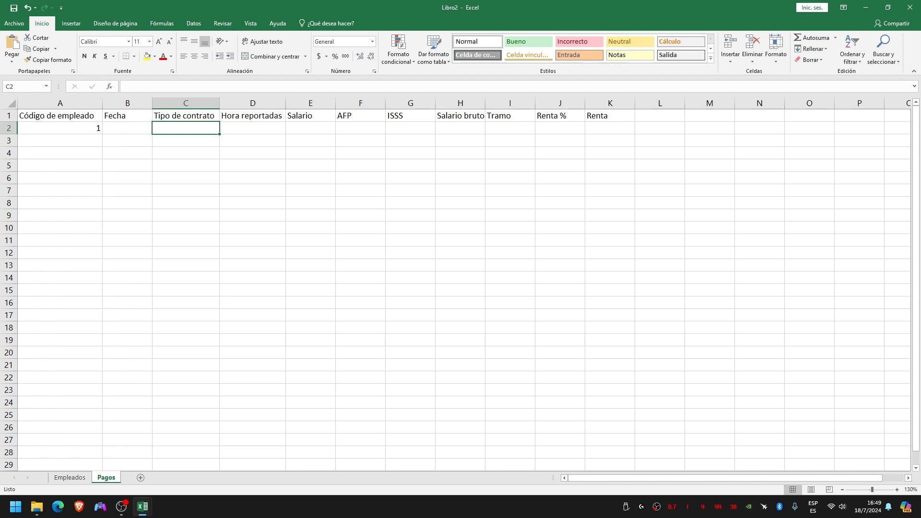
{"action": "left_click", "coordinate": [70, 477]}
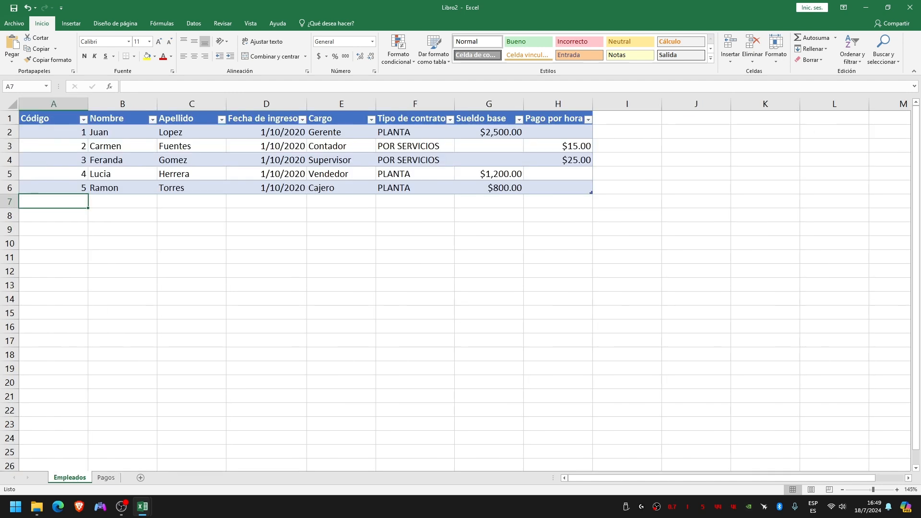
{"action": "left_click", "coordinate": [53, 132]}
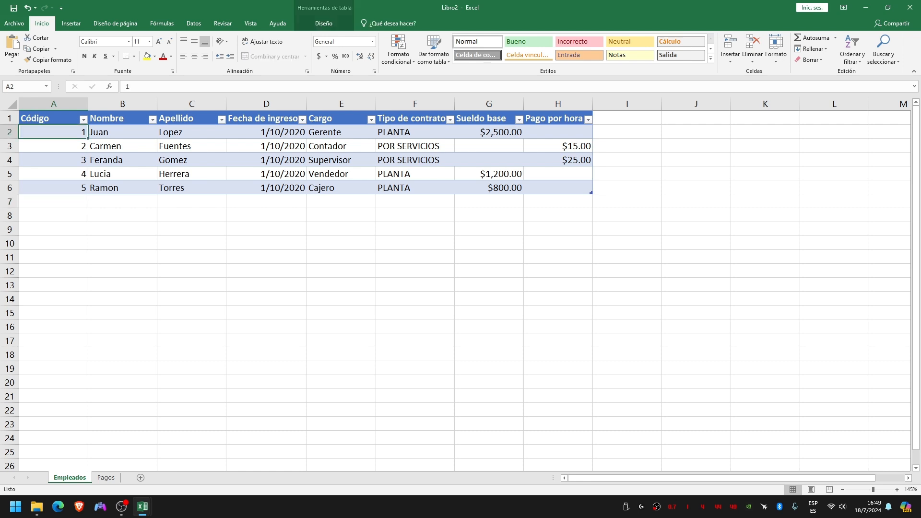
{"action": "left_click", "coordinate": [414, 132]}
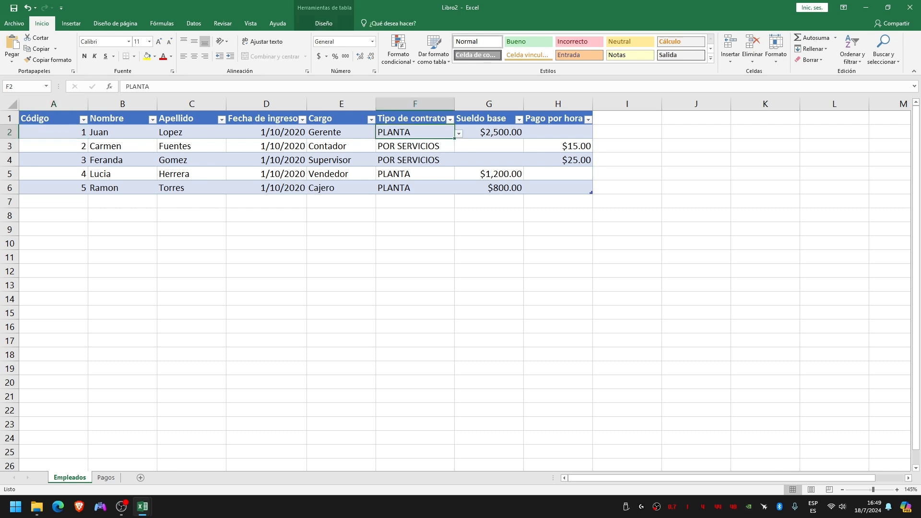
{"action": "left_click", "coordinate": [106, 478]}
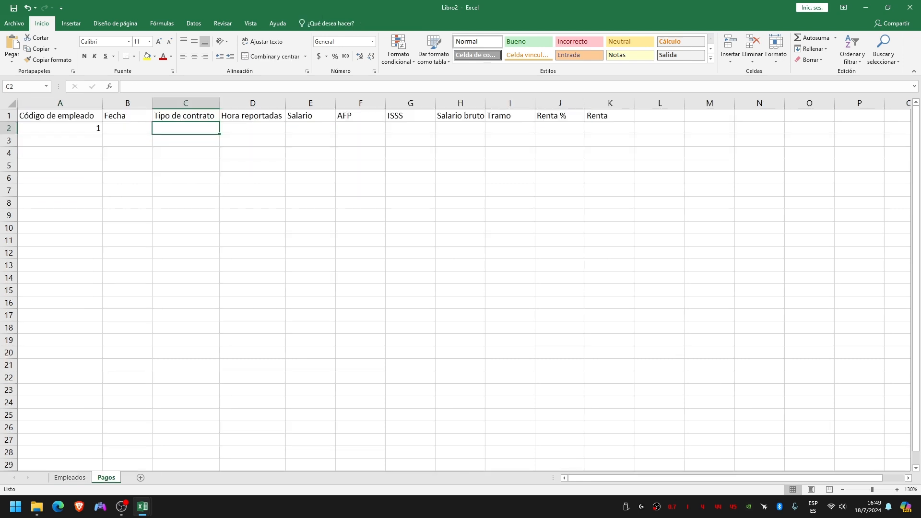
{"action": "left_click", "coordinate": [127, 128]}
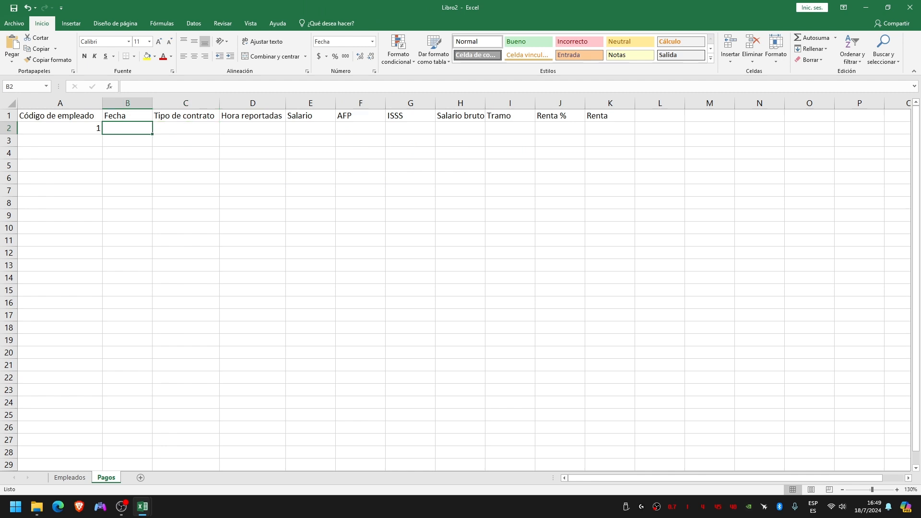
{"action": "type", "text": "30/5/2024"}
{"action": "key", "text": "Tab"}
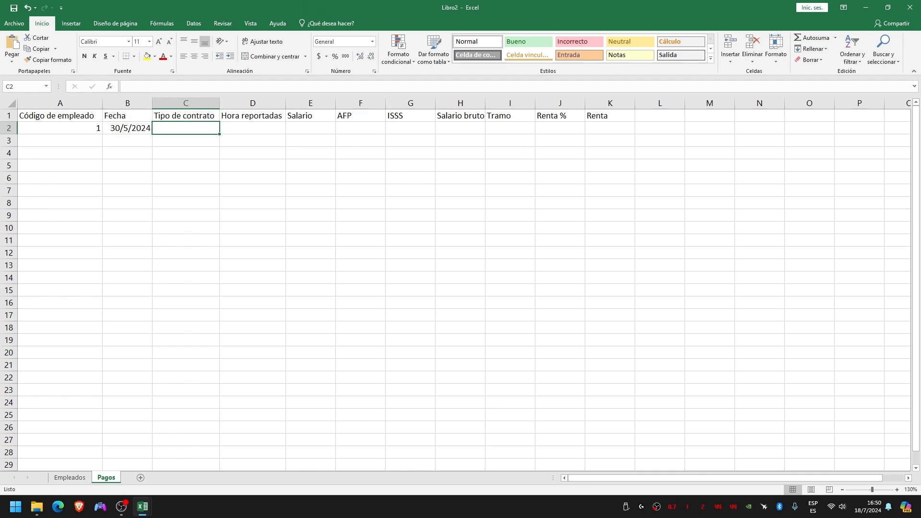
Step: Enter the formula =BUSCARV(A2;TablaEmpleados;6;FALSO) in the Tipo de contrato cell C2 and reselect that cell
{"action": "double_click", "coordinate": [186, 128]}
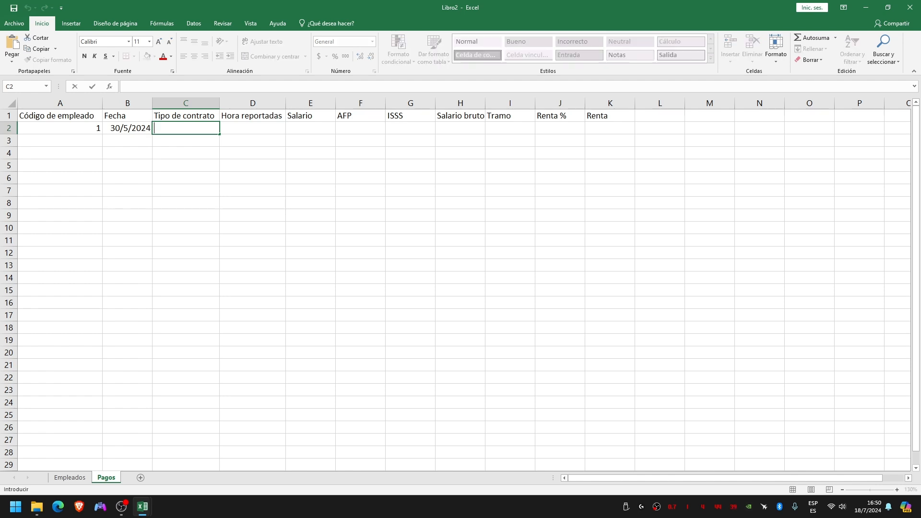
{"action": "type", "text": "=BUS"}
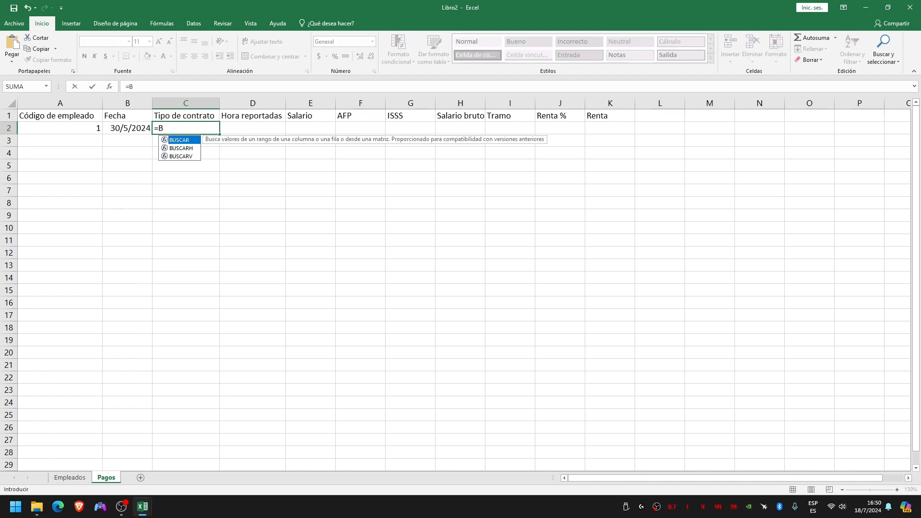
{"action": "key", "text": "Down"}
{"action": "key", "text": "Down"}
{"action": "key", "text": "Tab"}
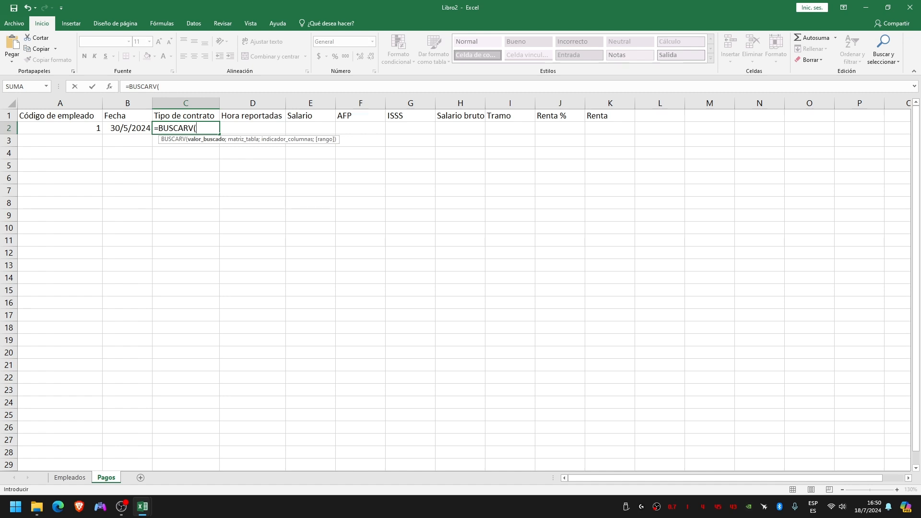
{"action": "key", "text": "Left"}
{"action": "key", "text": "Left"}
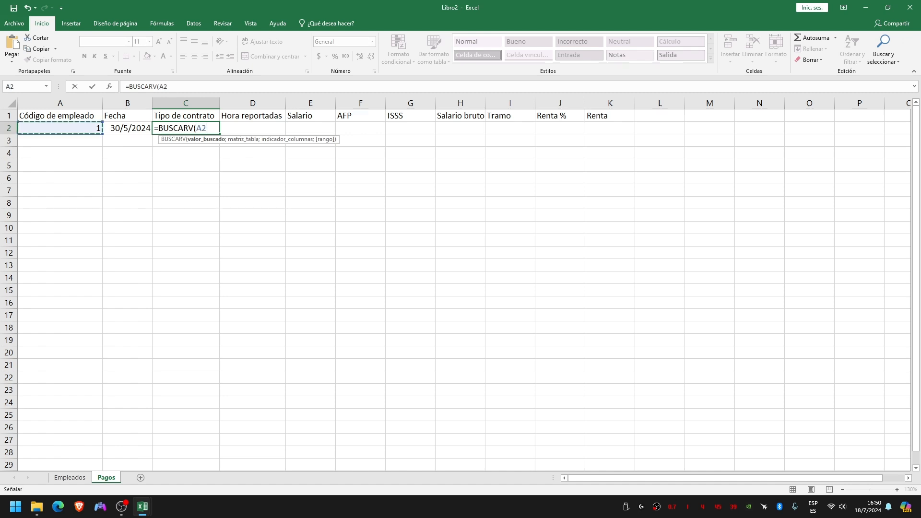
{"action": "type", "text": ";"}
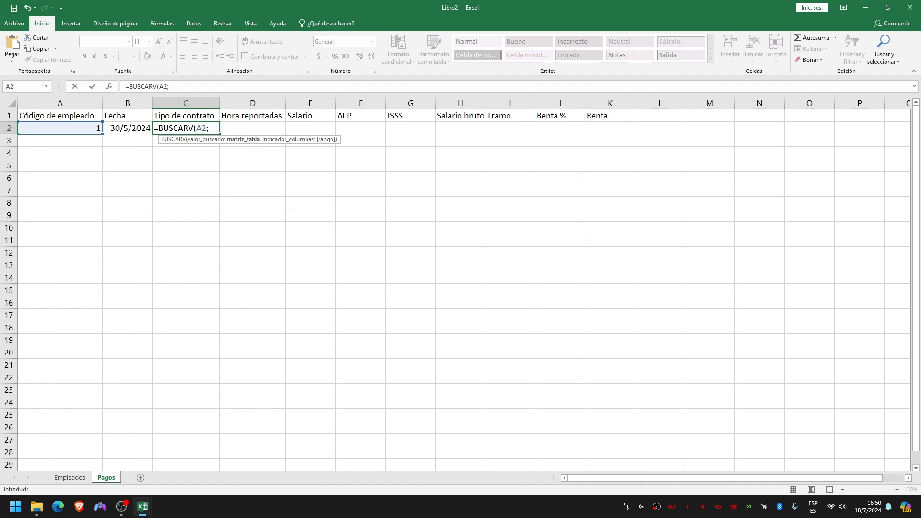
{"action": "type", "text": "Ta"}
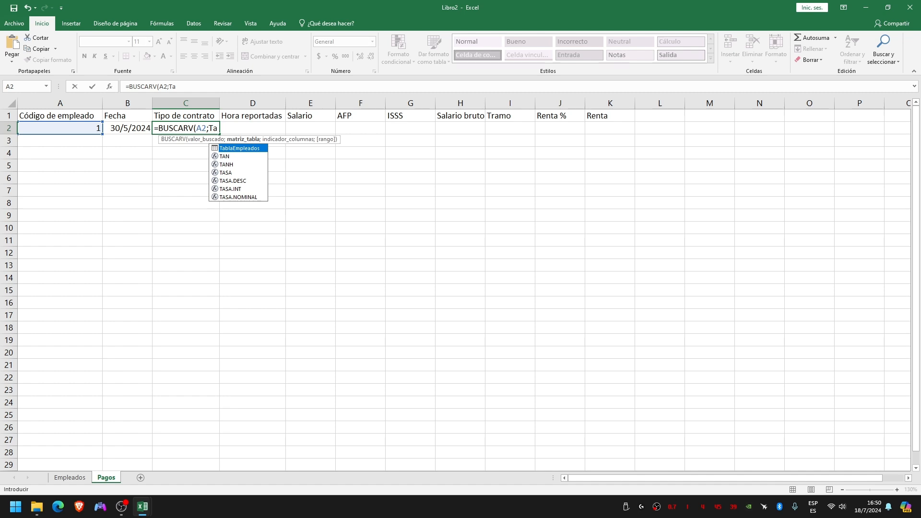
{"action": "key", "text": "Tab"}
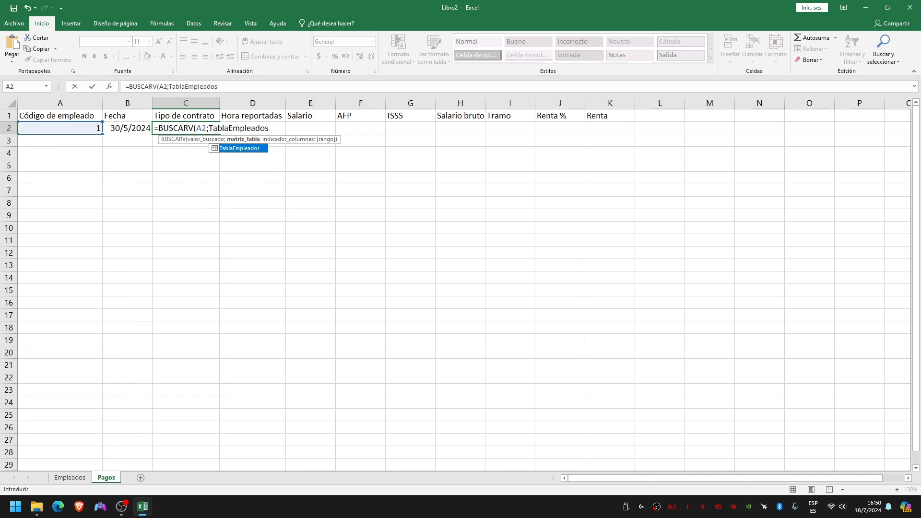
{"action": "type", "text": ";"}
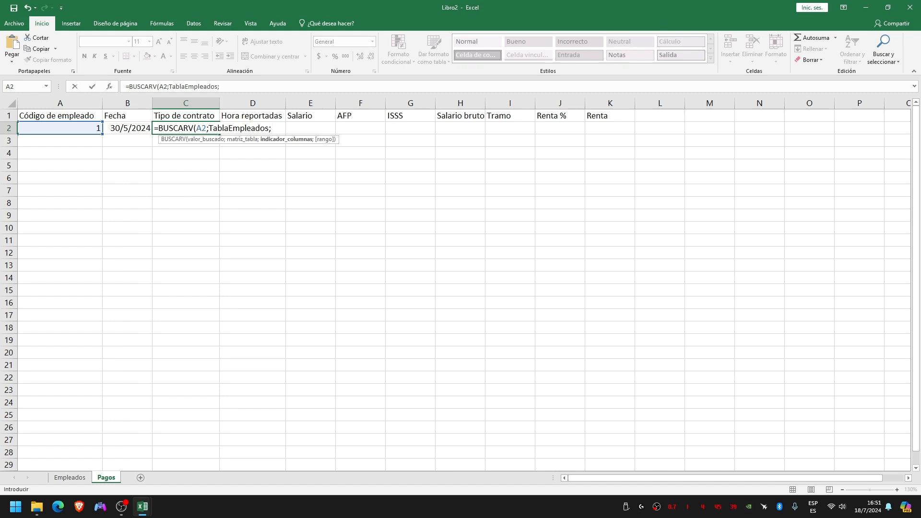
{"action": "type", "text": "6;"}
{"action": "key", "text": "Down"}
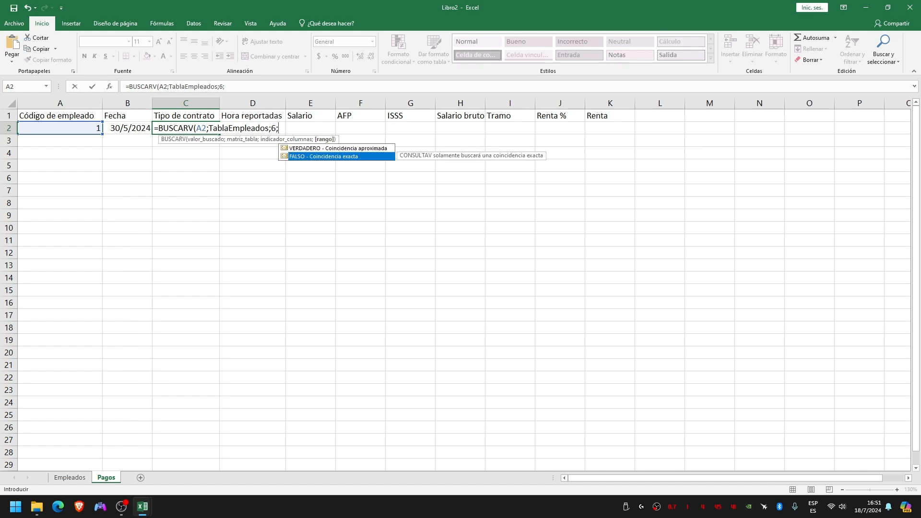
{"action": "key", "text": "Tab"}
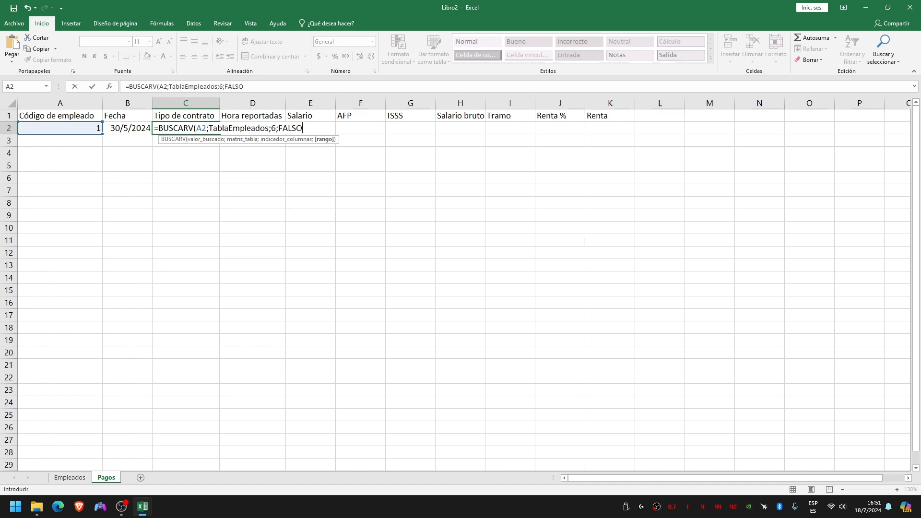
{"action": "type", "text": ")"}
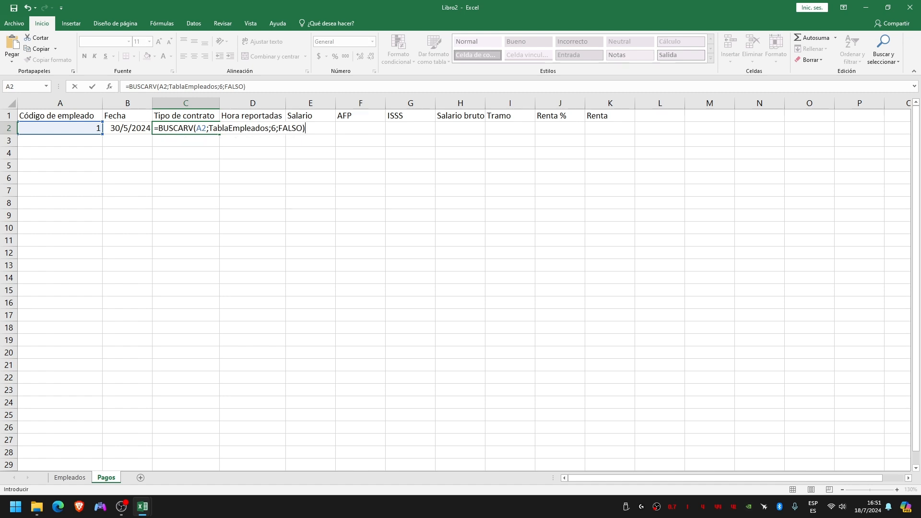
{"action": "key", "text": "Return"}
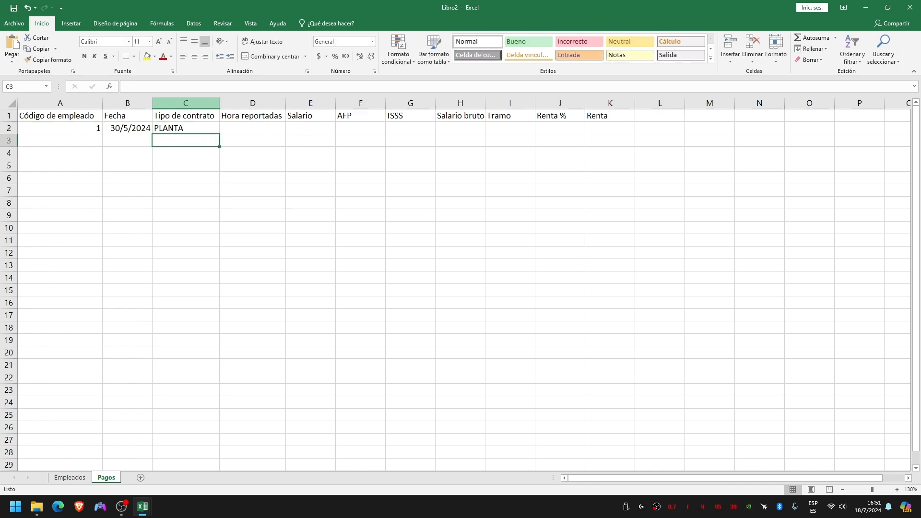
{"action": "left_click", "coordinate": [186, 128]}
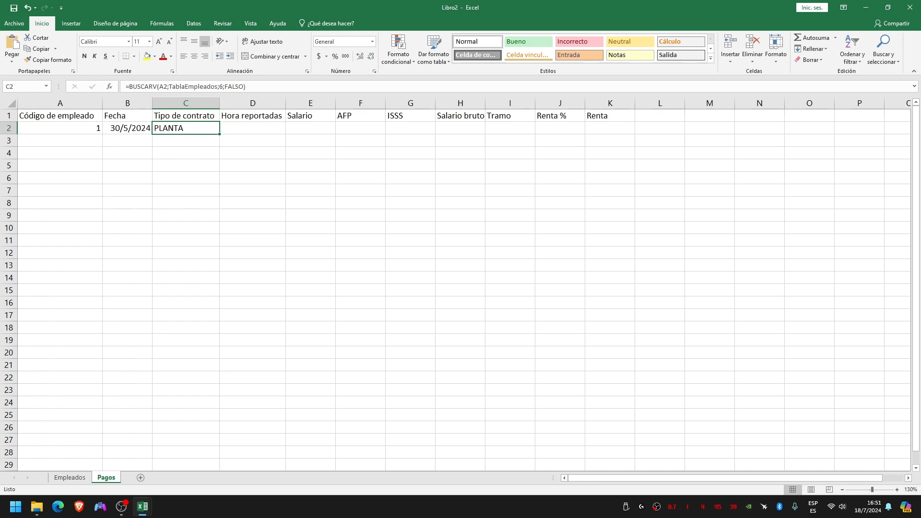
Step: Review the column index argument of the C2 lookup formula against the order of the Empleados table columns, from Código to Pago por hora
{"action": "left_click", "coordinate": [219, 86]}
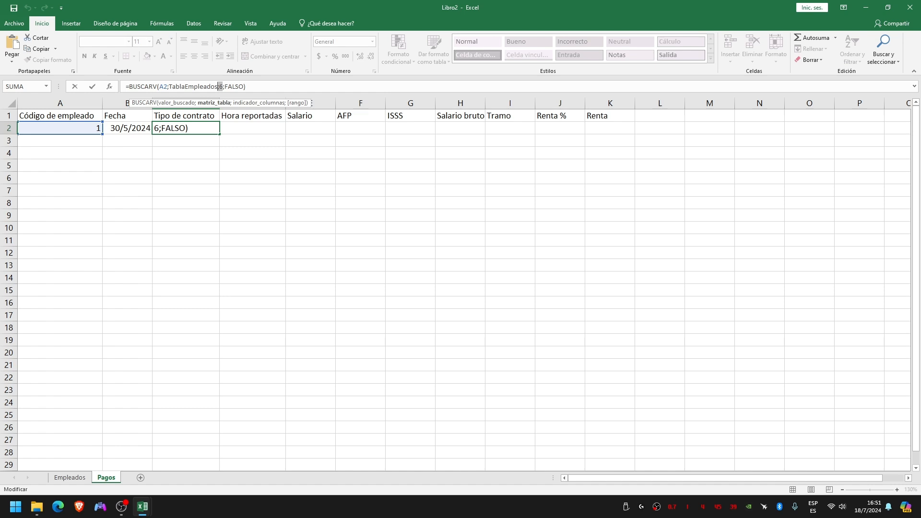
{"action": "left_click", "coordinate": [70, 478]}
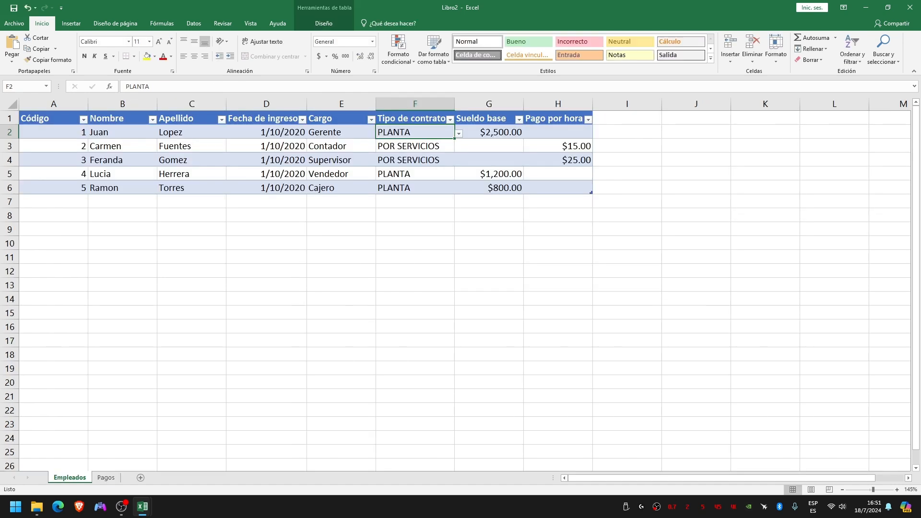
{"action": "left_click", "coordinate": [414, 104]}
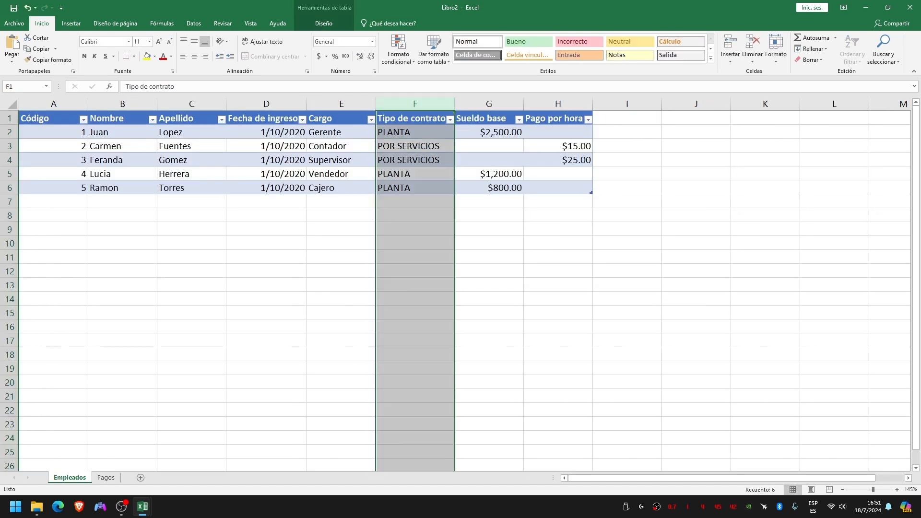
{"action": "left_click", "coordinate": [54, 104]}
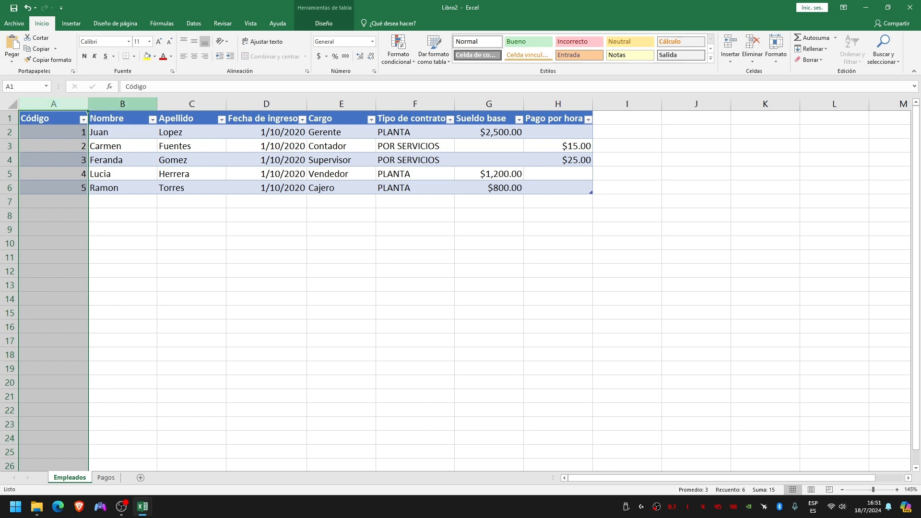
{"action": "left_click", "coordinate": [122, 104]}
{"action": "left_click", "coordinate": [191, 104]}
{"action": "left_click", "coordinate": [266, 104]}
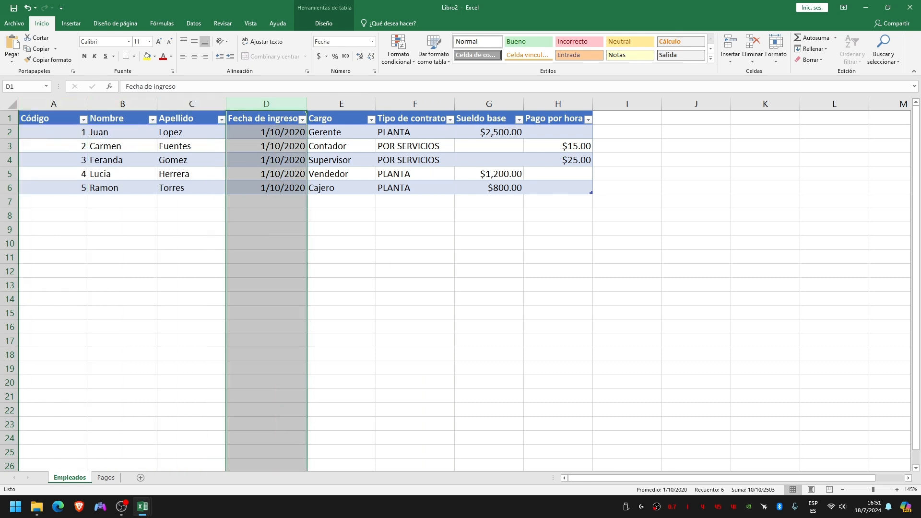
{"action": "left_click", "coordinate": [341, 104]}
{"action": "left_click", "coordinate": [414, 104]}
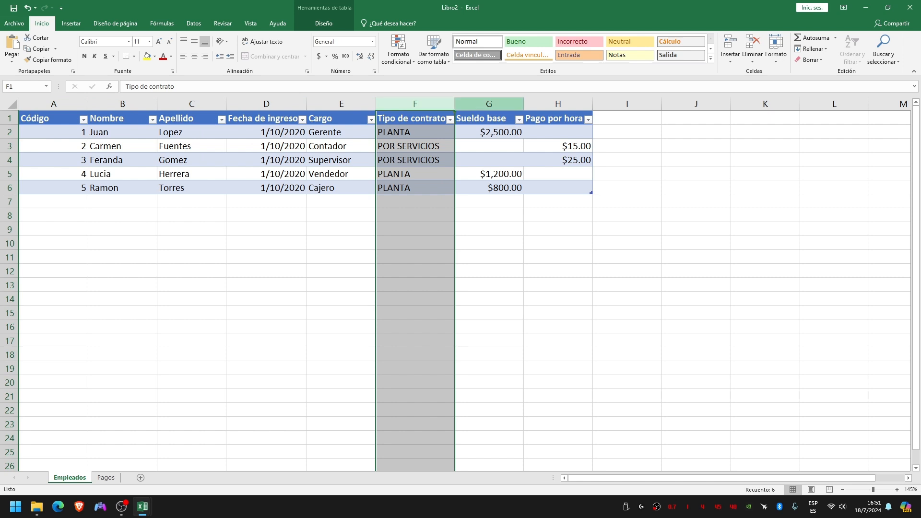
{"action": "left_click", "coordinate": [489, 104]}
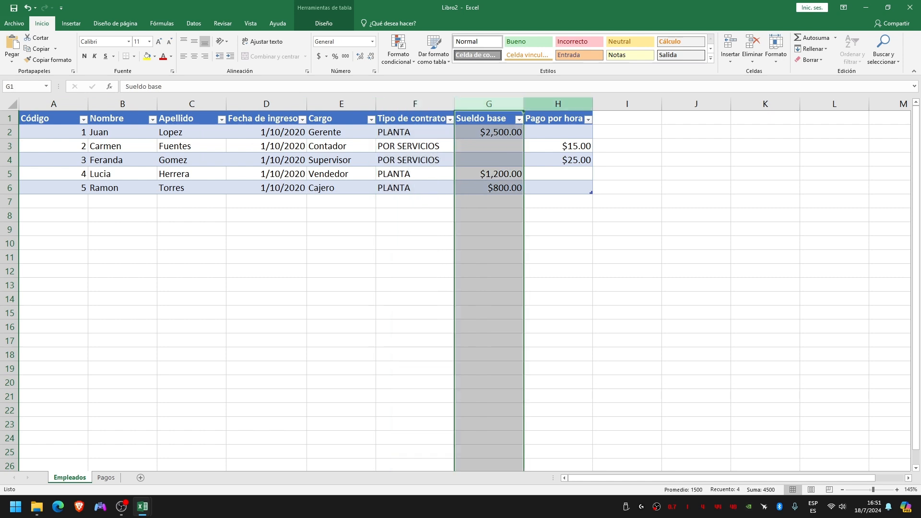
{"action": "left_click", "coordinate": [558, 104]}
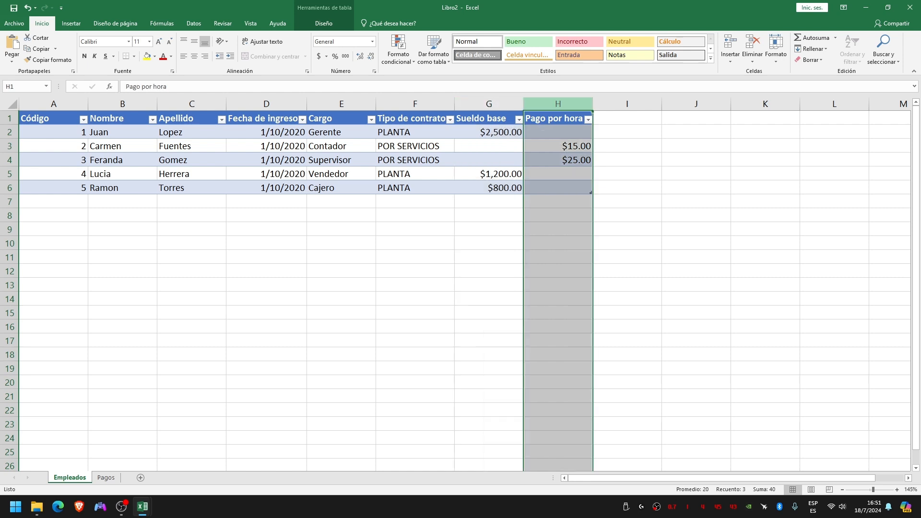
{"action": "left_click", "coordinate": [106, 478]}
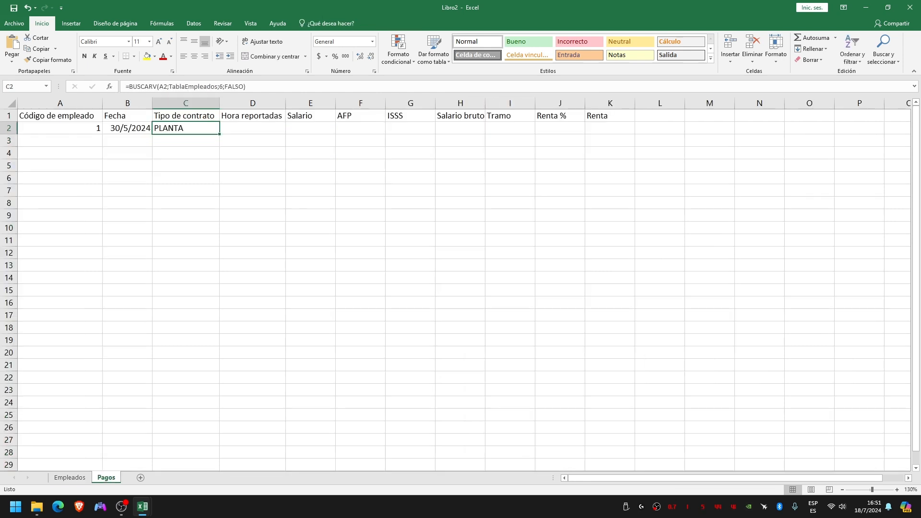
Step: Define a custom data validation for the Hora reportadas cell D2 of Pagos with the formula =C2="POR SERVICIOS"
{"action": "left_click", "coordinate": [252, 128]}
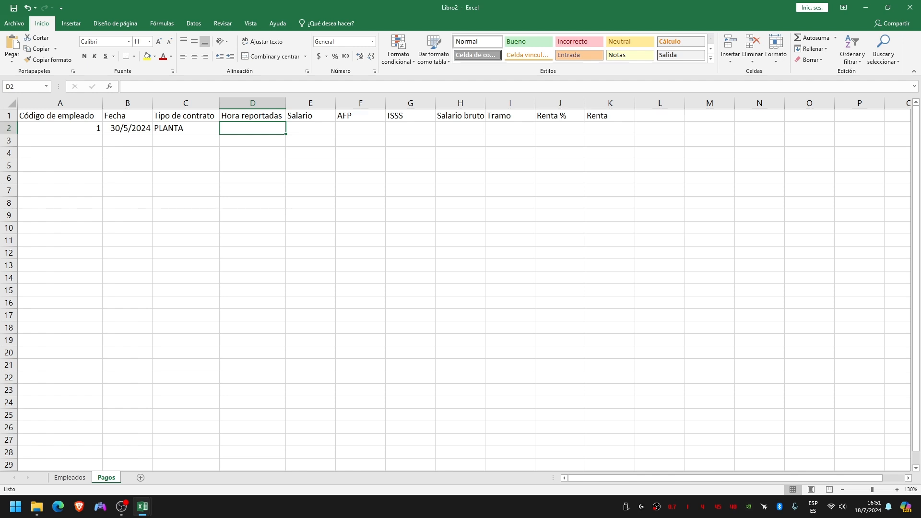
{"action": "left_click", "coordinate": [194, 23]}
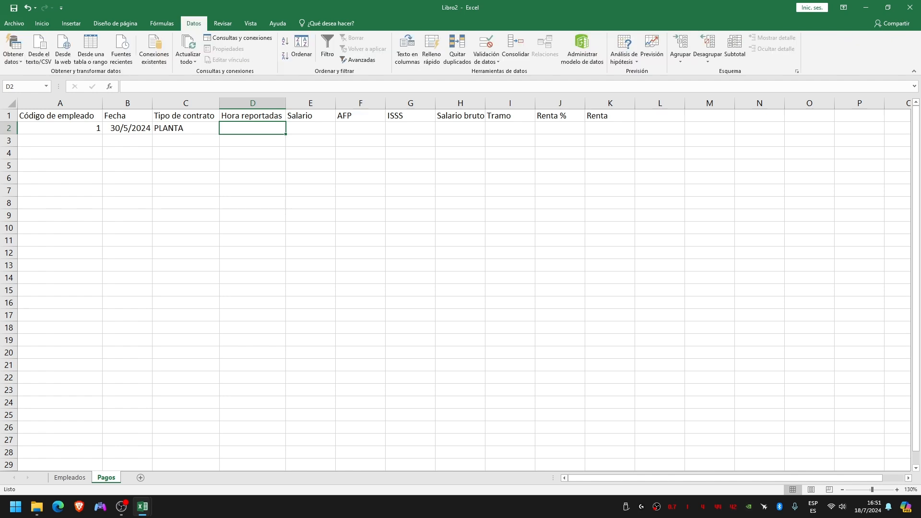
{"action": "left_click", "coordinate": [486, 44]}
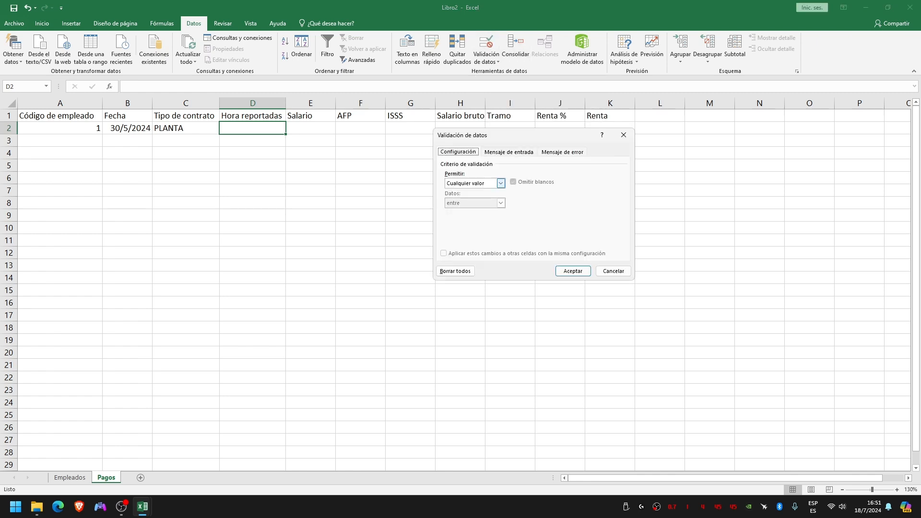
{"action": "left_click", "coordinate": [500, 183]}
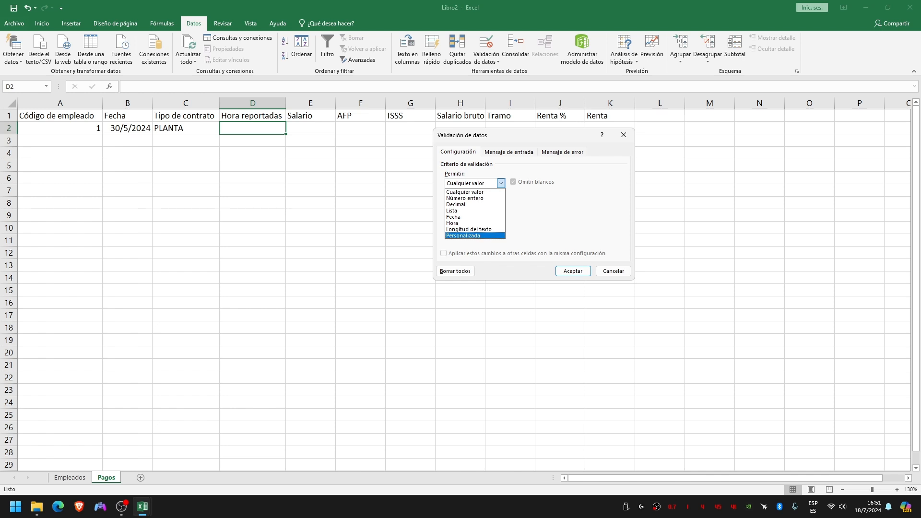
{"action": "left_click", "coordinate": [463, 235]}
{"action": "left_click", "coordinate": [511, 222]}
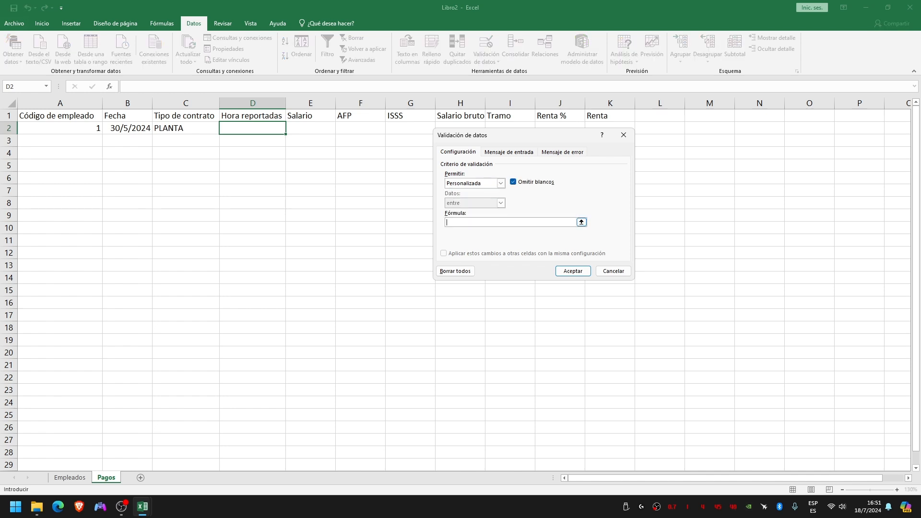
{"action": "type", "text": "="}
{"action": "left_click", "coordinate": [186, 128]}
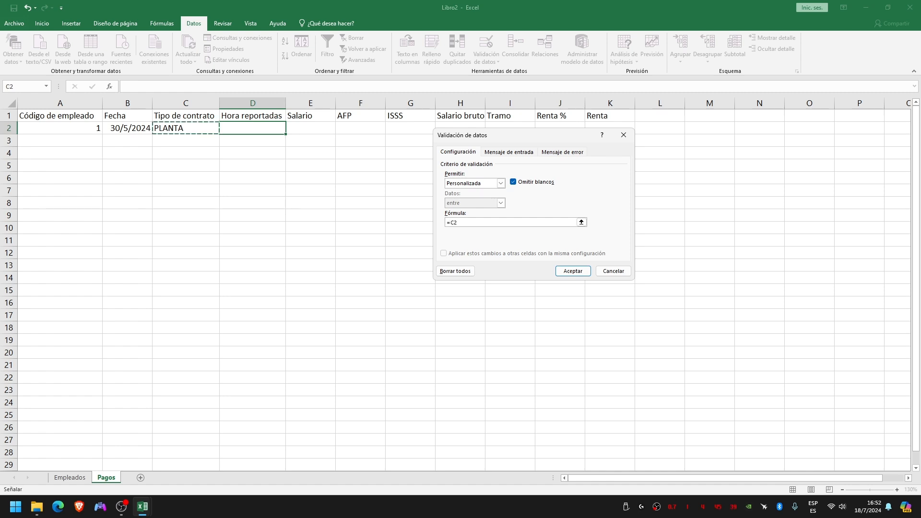
{"action": "type", "text": ";"}
{"action": "type", "text": "POR"}
{"action": "type", "text": " SER"}
{"action": "type", "text": "VIC"}
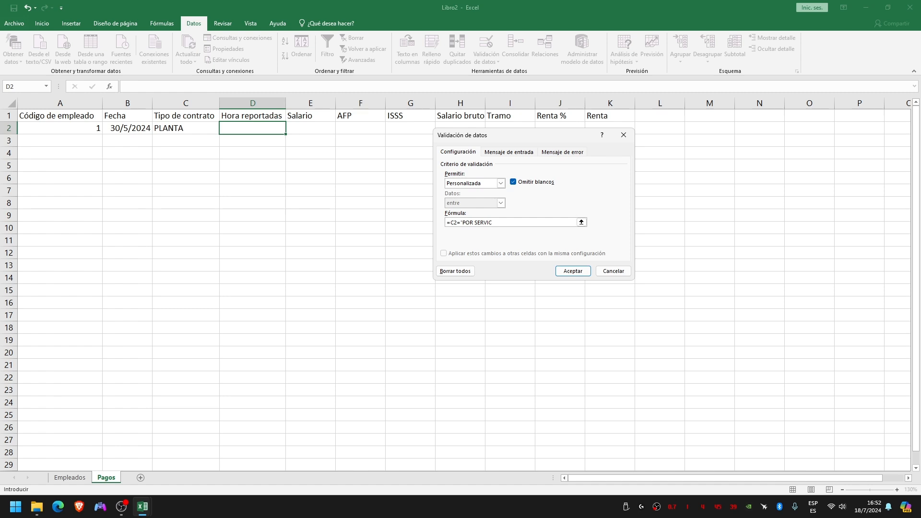
{"action": "type", "text": "OS"}
{"action": "key", "text": "BackSpace"}
{"action": "key", "text": "BackSpace"}
{"action": "type", "text": "IOS"}
Step: Give the validation an error alert titled Error with the message "Solo se pueden reportar horas a empleados contratados por servicios." and apply it
{"action": "left_click", "coordinate": [562, 152]}
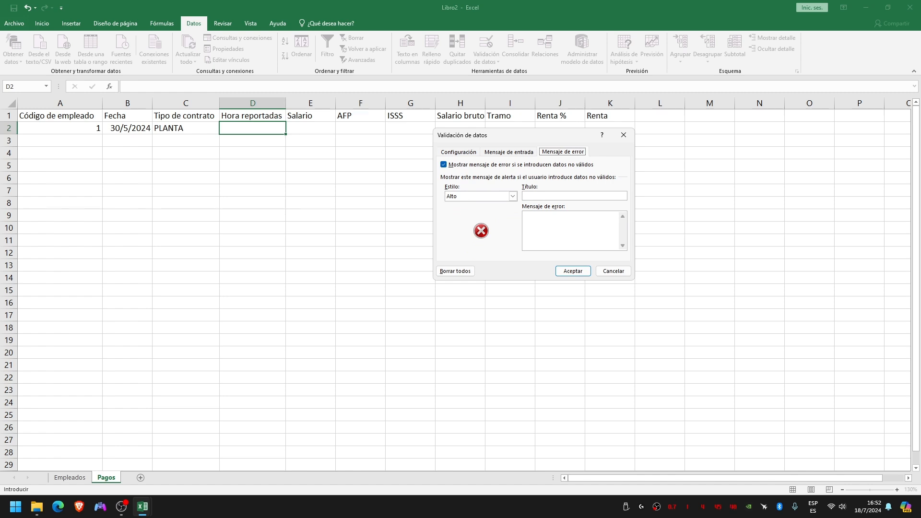
{"action": "left_click", "coordinate": [574, 195]}
{"action": "type", "text": "Error"}
{"action": "key", "text": "Tab"}
{"action": "type", "text": "Solo se pueden reportar horas a empleados contratados por servicios."}
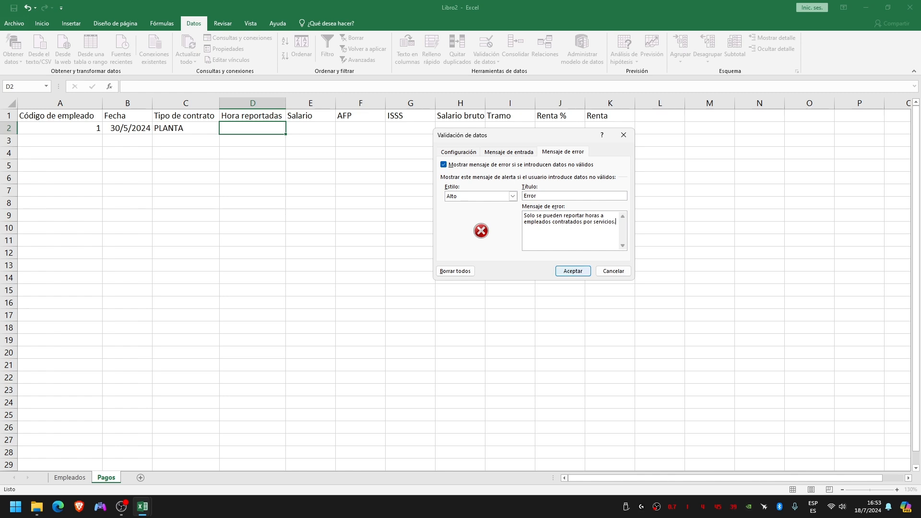
{"action": "left_click", "coordinate": [572, 271]}
Step: Test the validation by trying to enter 9 in D2 for the PLANTA employee, and cancel the entry
{"action": "left_click", "coordinate": [252, 153]}
{"action": "left_click", "coordinate": [252, 128]}
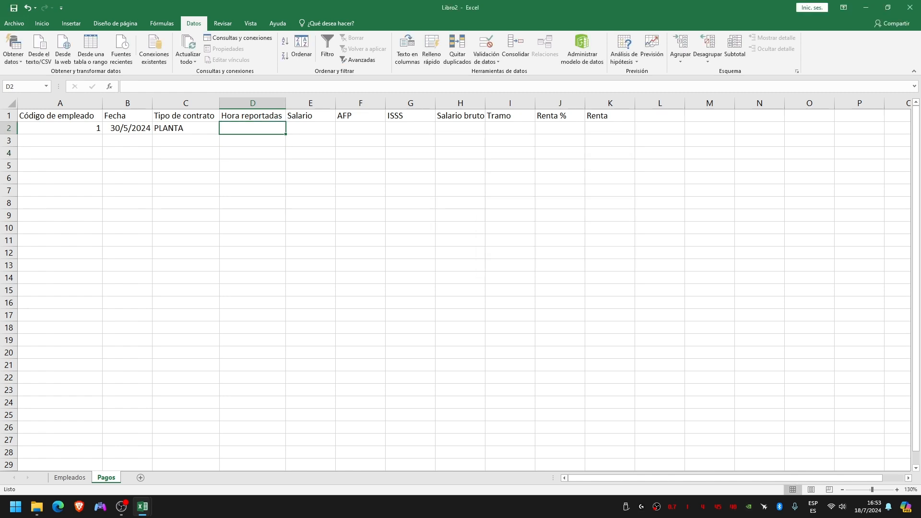
{"action": "type", "text": "9"}
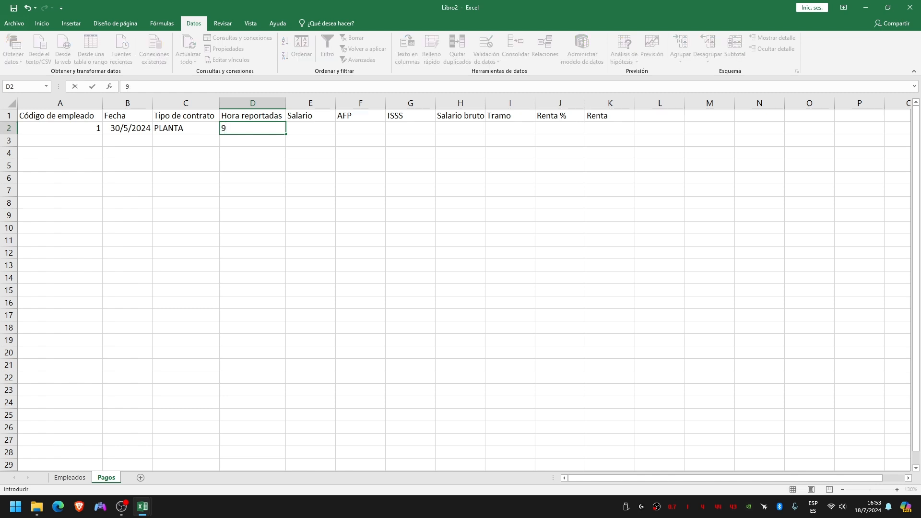
{"action": "key", "text": "Return"}
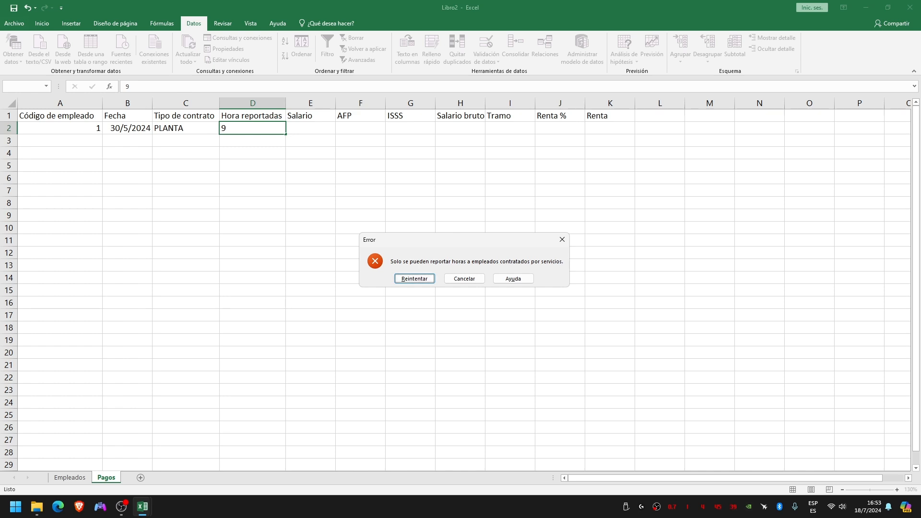
{"action": "left_click", "coordinate": [464, 279]}
{"action": "left_click", "coordinate": [128, 153]}
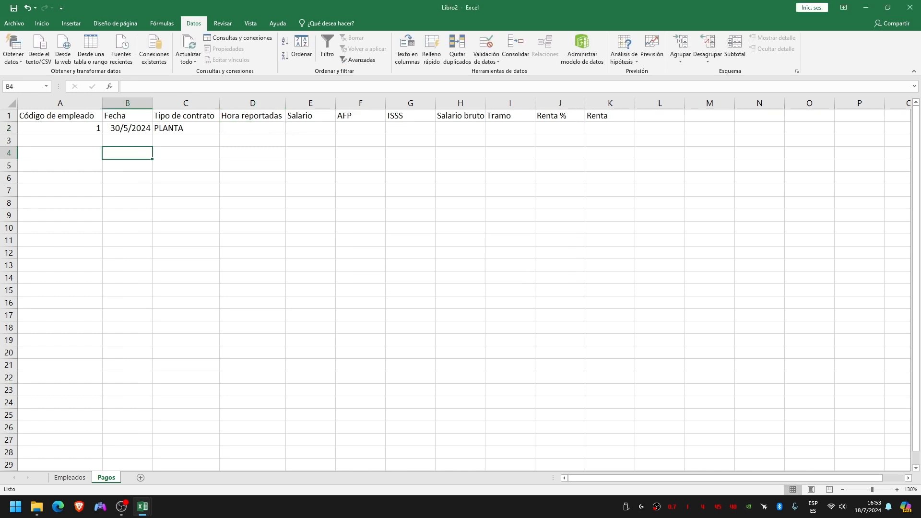
Step: Test the validation with a service-contract employee by setting the code in A2 to 2 and entering 1 in D2
{"action": "left_click", "coordinate": [69, 477]}
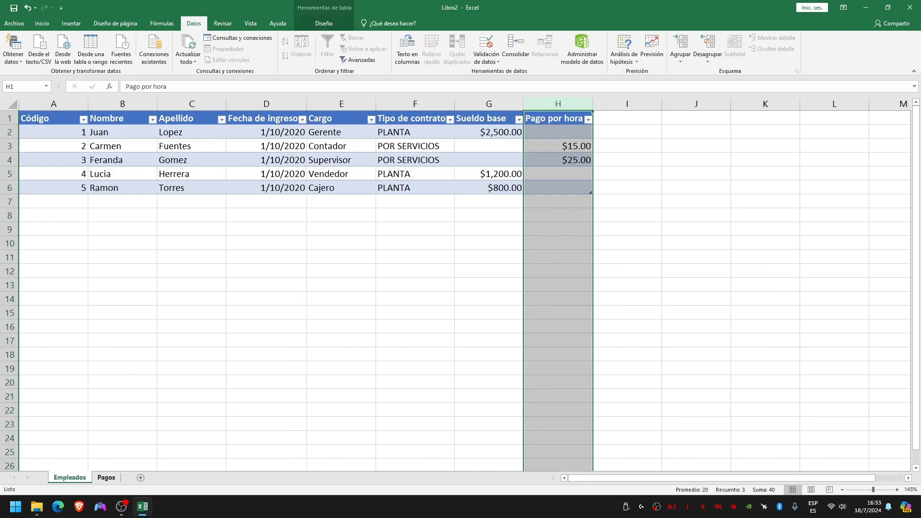
{"action": "left_click", "coordinate": [106, 477]}
{"action": "left_click", "coordinate": [127, 166]}
{"action": "left_click", "coordinate": [60, 129]}
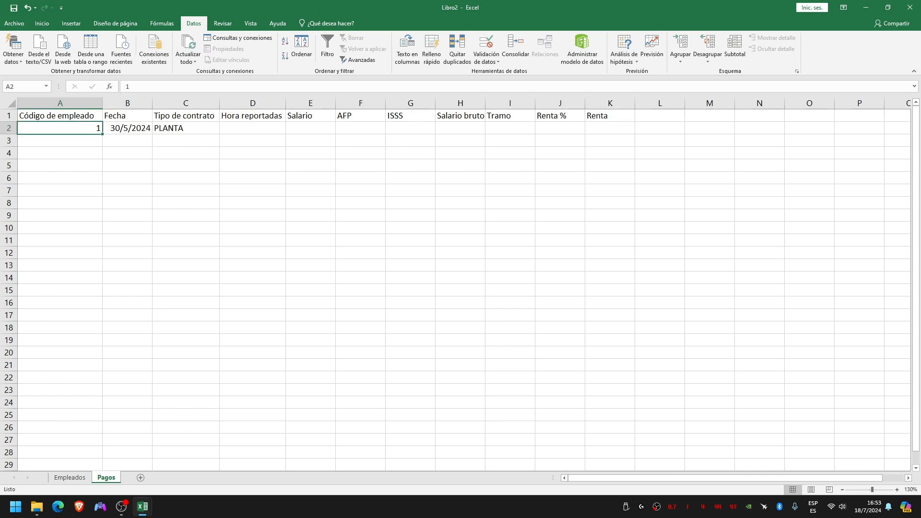
{"action": "type", "text": "2"}
{"action": "key", "text": "Return"}
{"action": "key", "text": "Up"}
{"action": "key", "text": "Right"}
{"action": "key", "text": "Right"}
{"action": "key", "text": "Right"}
{"action": "type", "text": "1"}
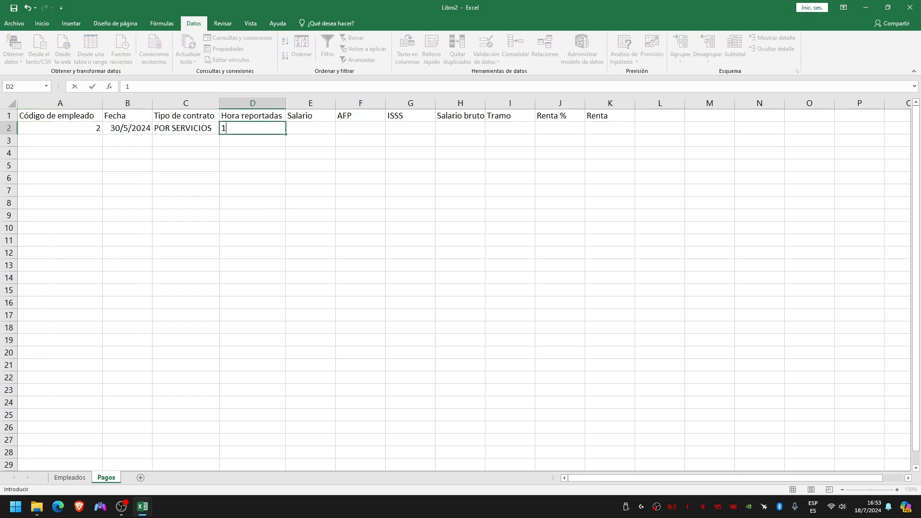
{"action": "key", "text": "Return"}
{"action": "key", "text": "Up"}
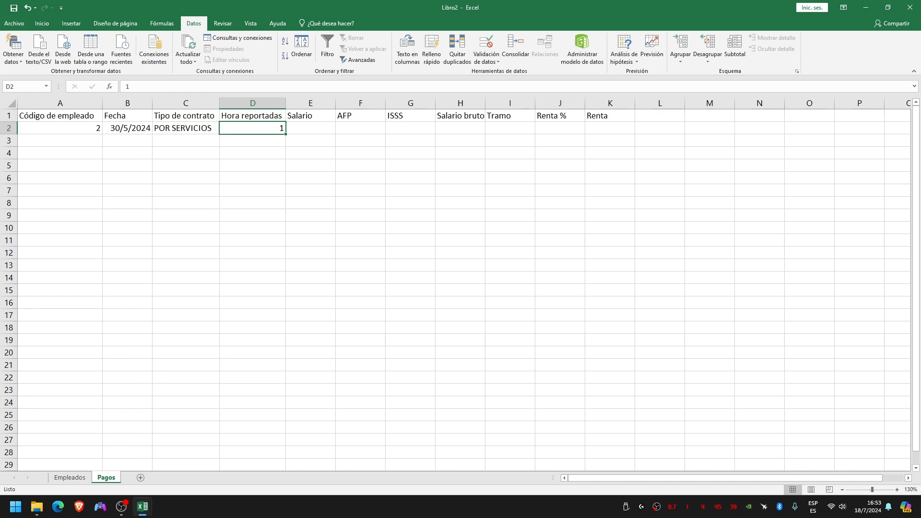
Step: Clear the test hours from D2 and set the employee code in A2 back to 1
{"action": "key", "text": "BackSpace"}
{"action": "key", "text": "Return"}
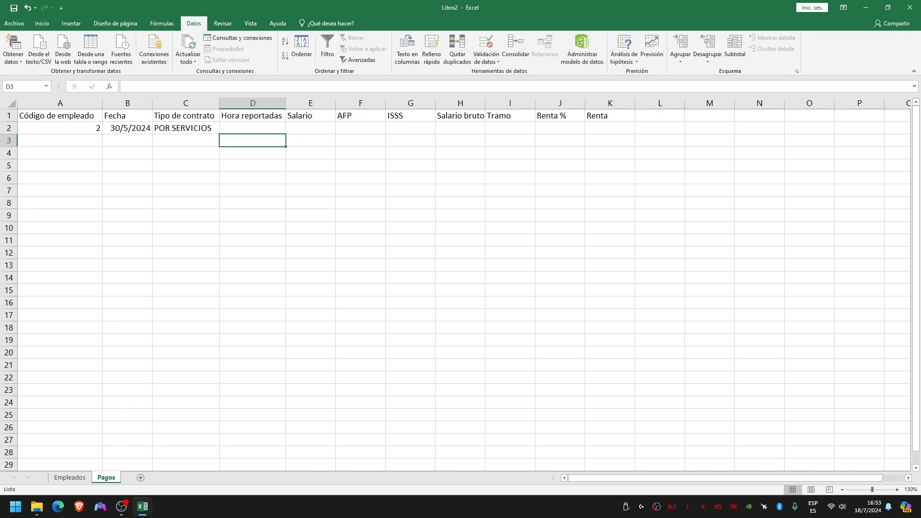
{"action": "key", "text": "Left"}
{"action": "key", "text": "Up"}
{"action": "key", "text": "Left"}
{"action": "key", "text": "Left"}
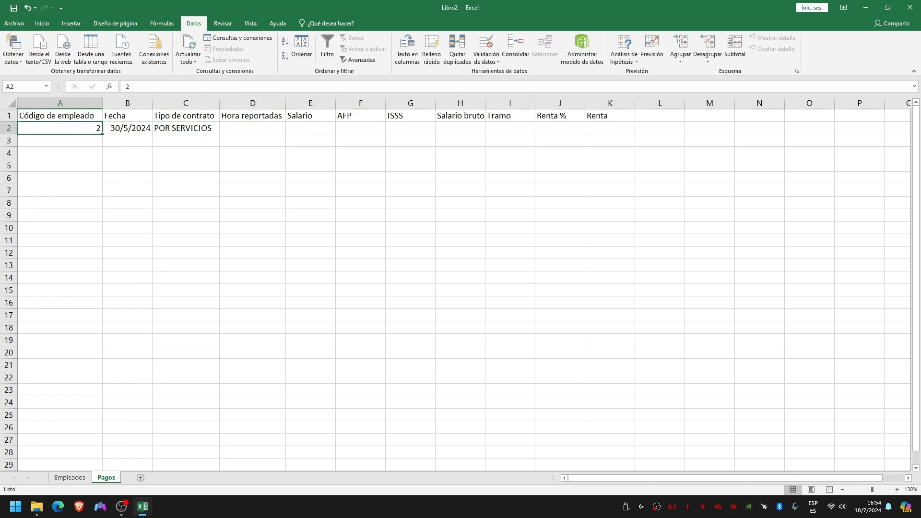
{"action": "type", "text": "1"}
{"action": "key", "text": "Return"}
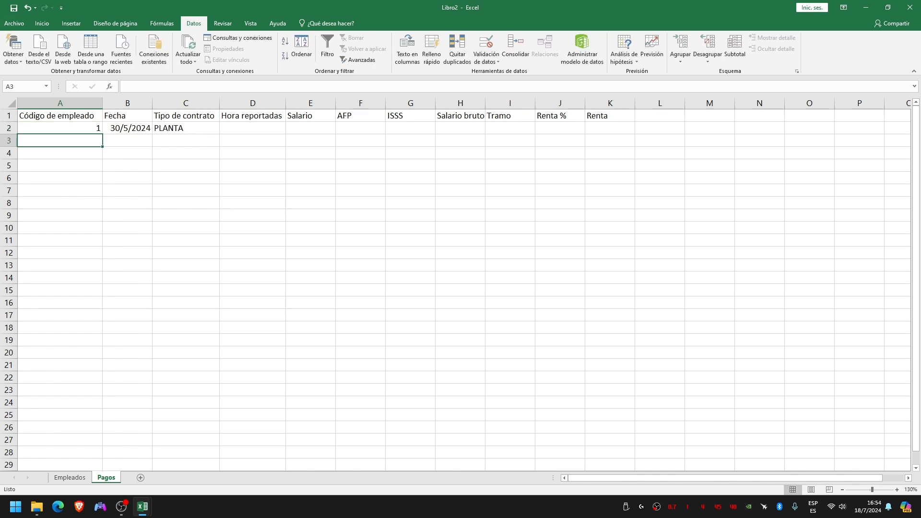
Step: Select the Salario cell E2, and examine the Sueldo base, Tipo de contrato and Pago por hora entries of the first two employees on Empleados
{"action": "left_click", "coordinate": [252, 128]}
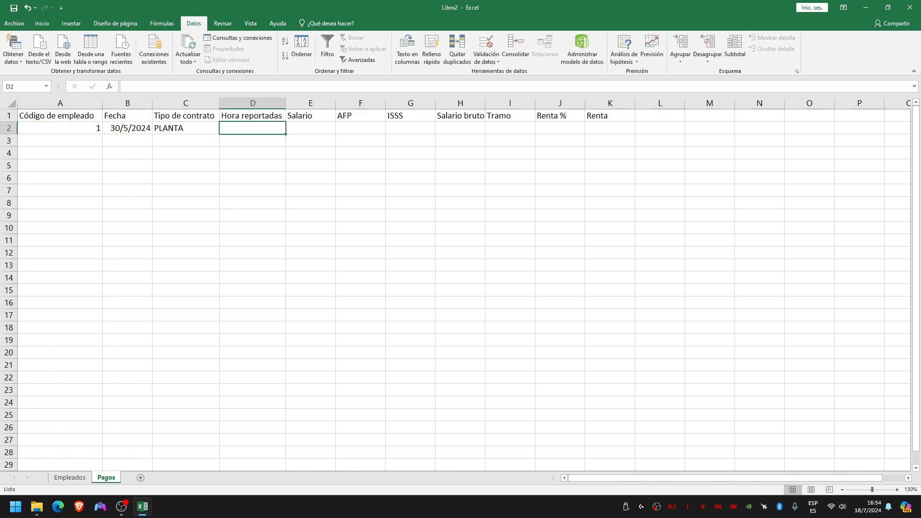
{"action": "key", "text": "Right"}
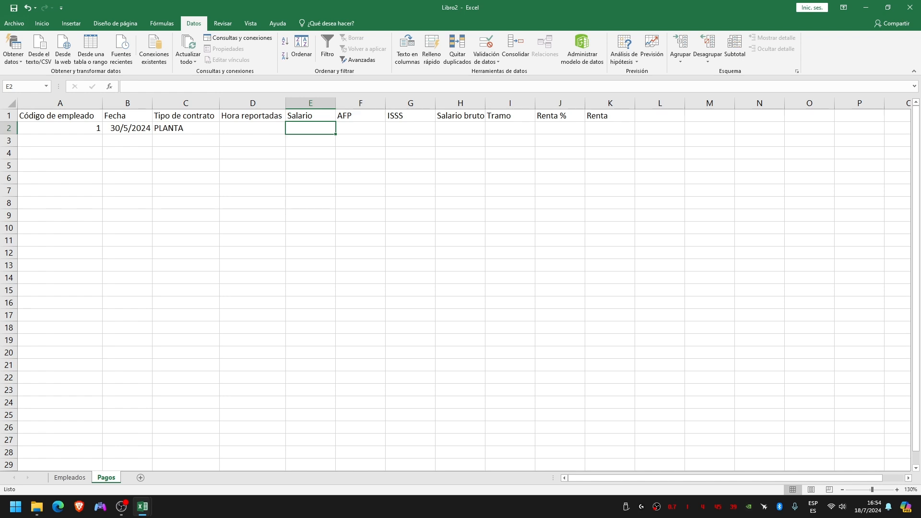
{"action": "key", "text": "ctrl+Page_Up"}
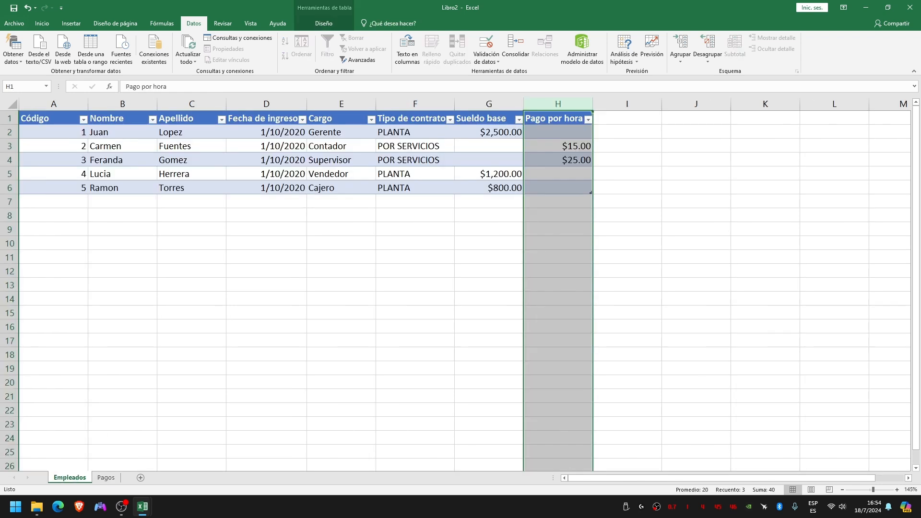
{"action": "left_click", "coordinate": [489, 132]}
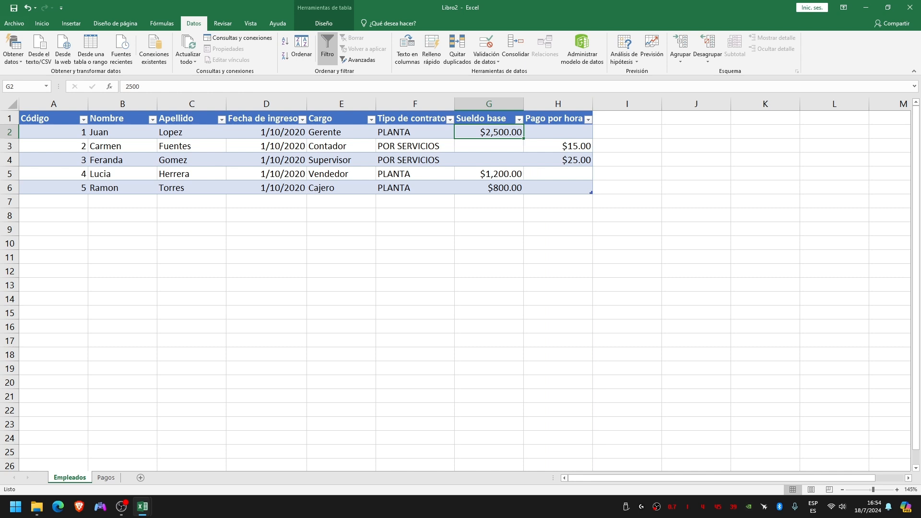
{"action": "left_click", "coordinate": [415, 146]}
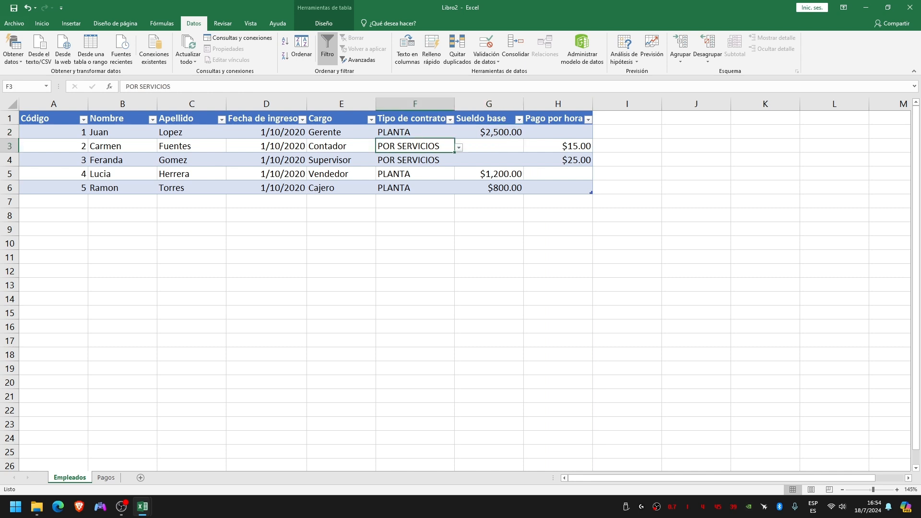
{"action": "left_click", "coordinate": [558, 146]}
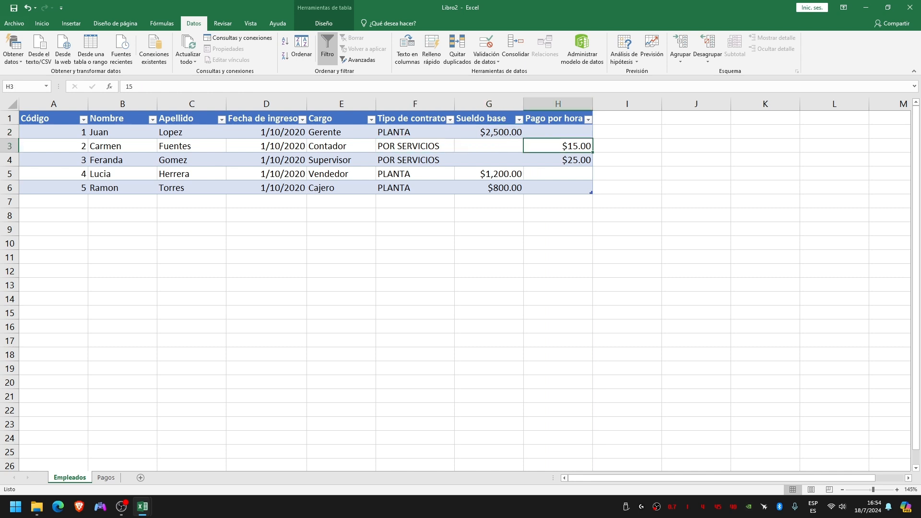
Step: On Pagos, start the Salario formula in E2 with a SI function testing whether the contract type in C2 equals "PLANTA"
{"action": "left_click", "coordinate": [106, 477]}
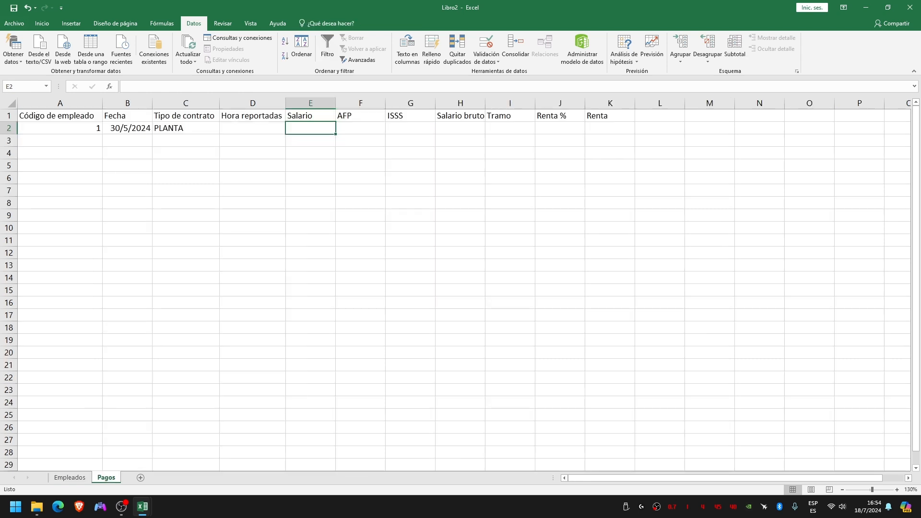
{"action": "left_click", "coordinate": [252, 128]}
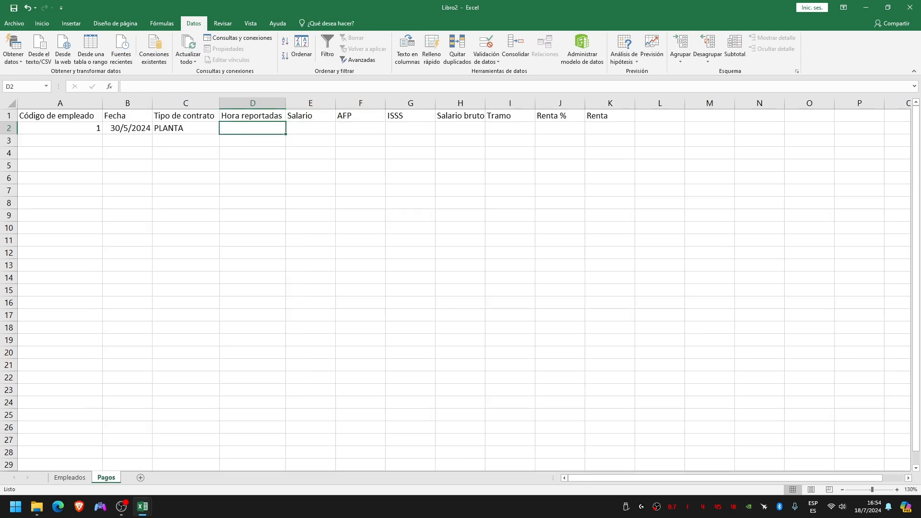
{"action": "left_click", "coordinate": [310, 128]}
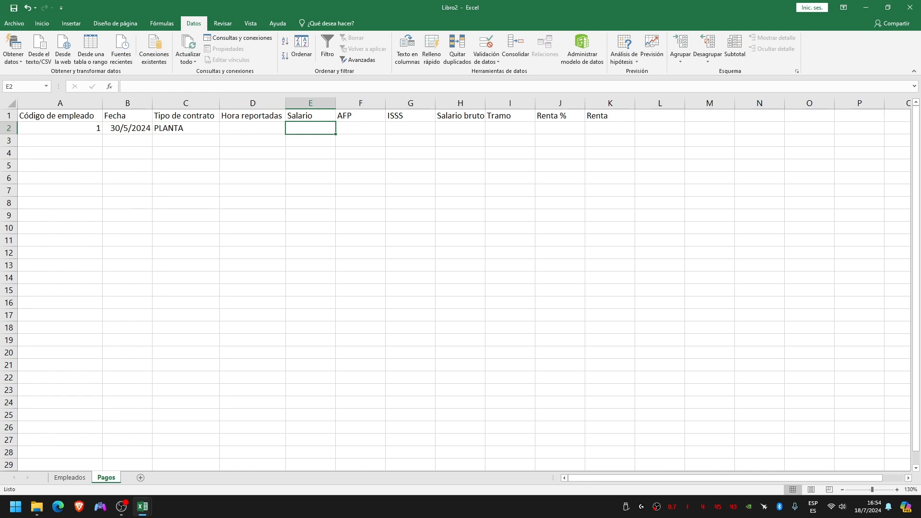
{"action": "double_click", "coordinate": [310, 128]}
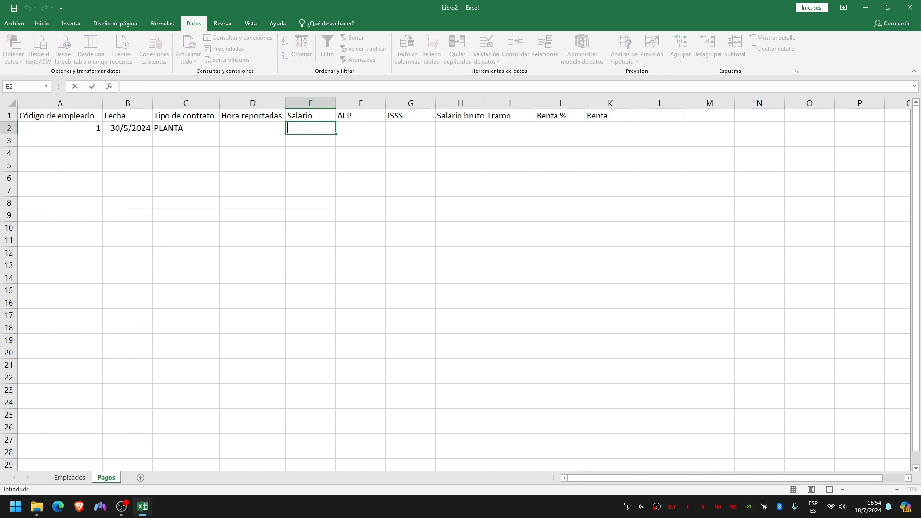
{"action": "type", "text": "=SI"}
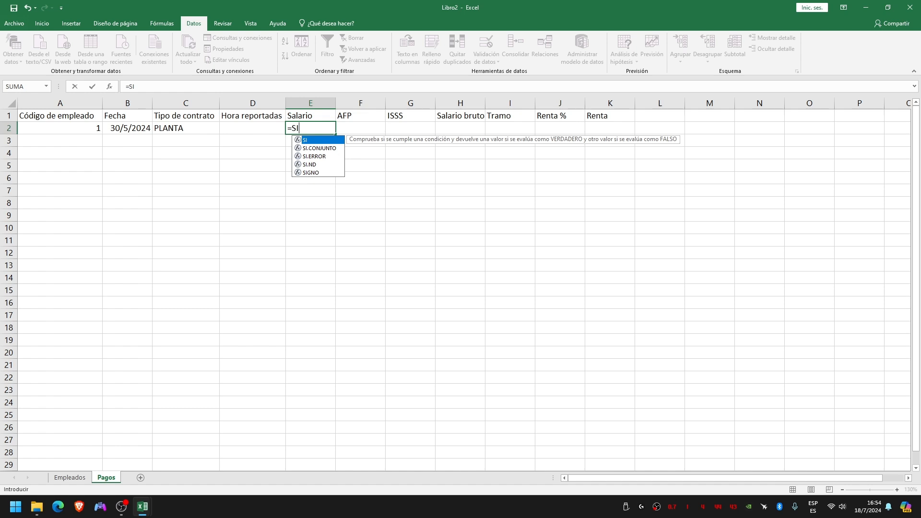
{"action": "type", "text": "("}
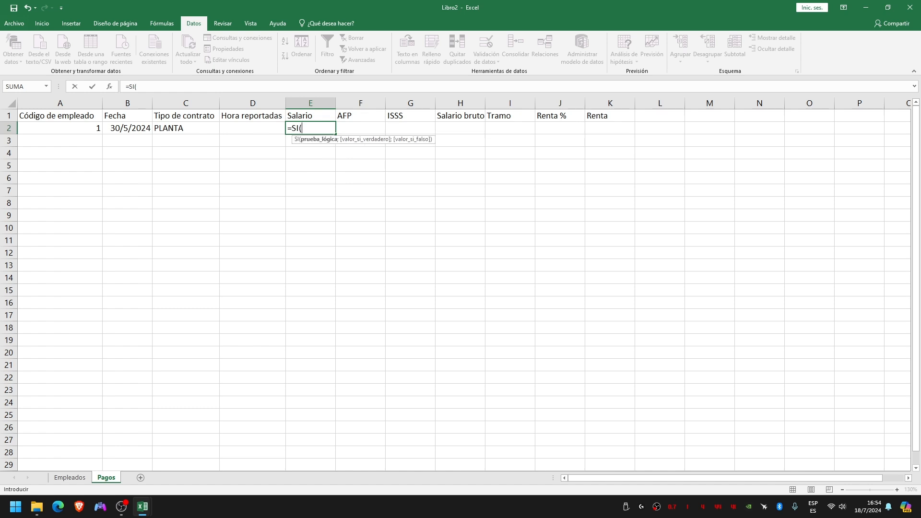
{"action": "left_click", "coordinate": [186, 128]}
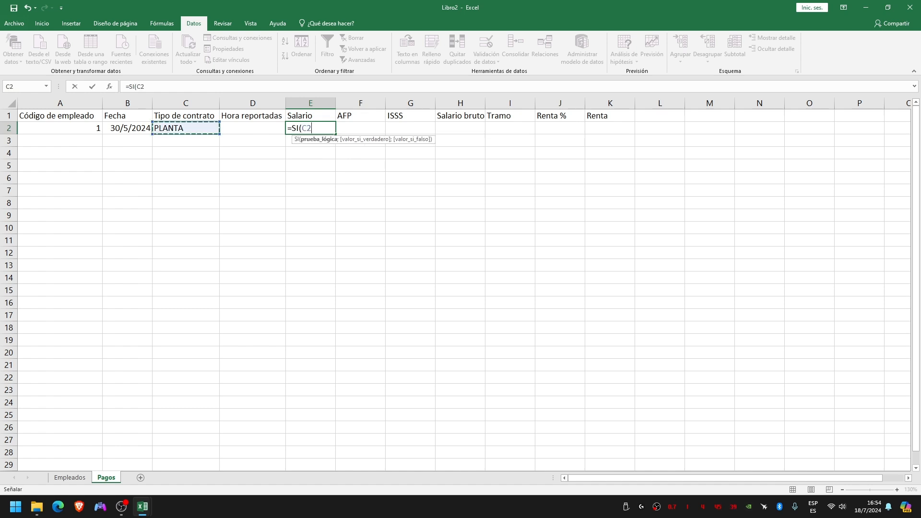
{"action": "type", "text": "=\"PLANTA\""}
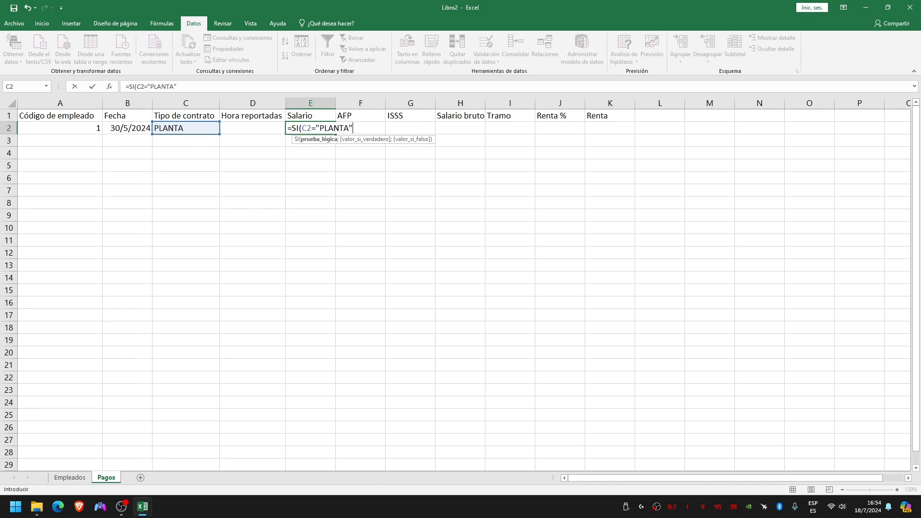
{"action": "type", "text": "ñ"}
{"action": "key", "text": "BackSpace"}
{"action": "type", "text": ";"}
Step: Add BUSCARV(A2;TablaEmpleados;7;FALSO) as the SI function's value if true, to return the employee's base salary
{"action": "type", "text": "BUS"}
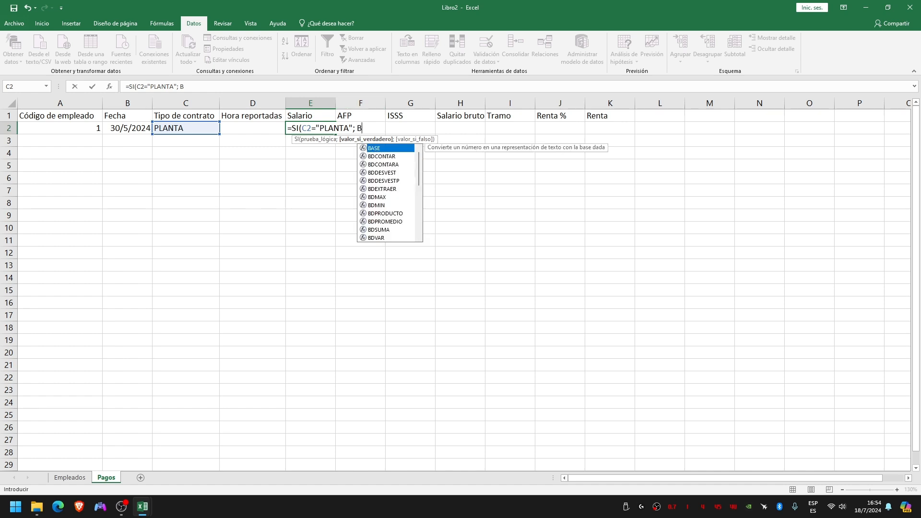
{"action": "key", "text": "Down"}
{"action": "key", "text": "Down"}
{"action": "key", "text": "Tab"}
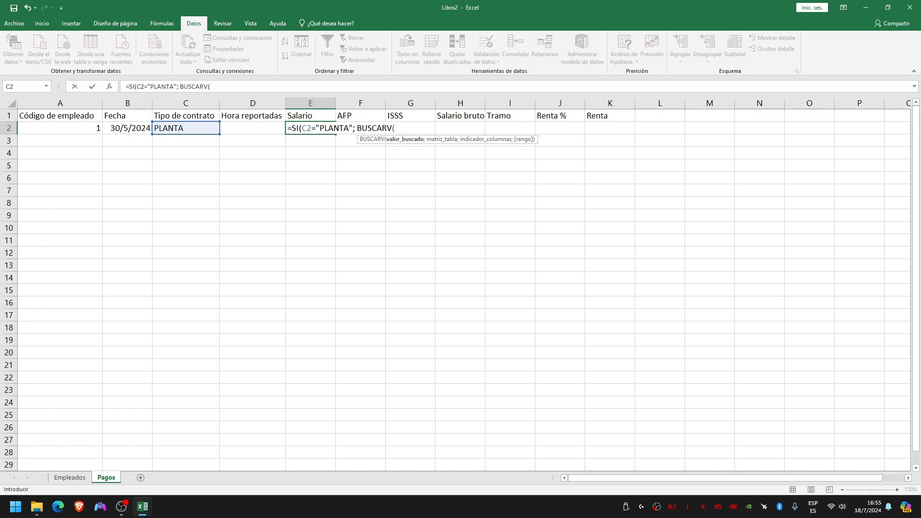
{"action": "left_click", "coordinate": [60, 128]}
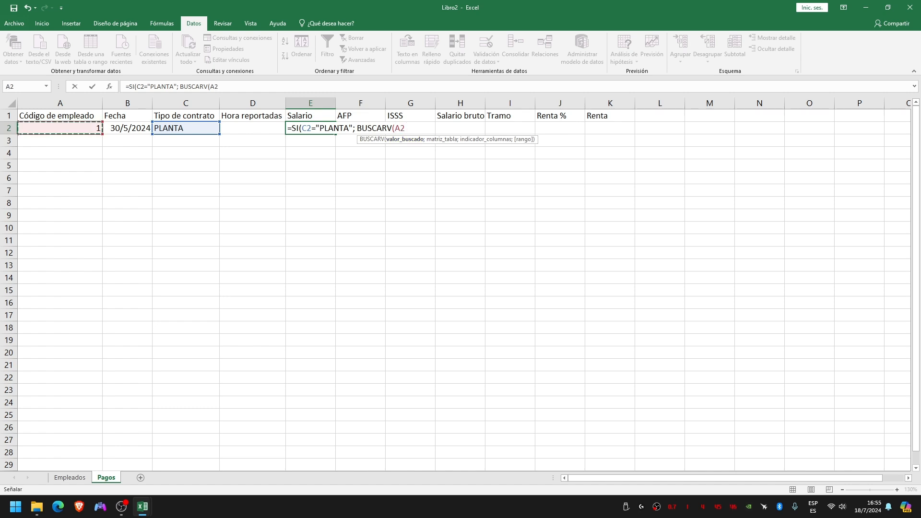
{"action": "type", "text": ";"}
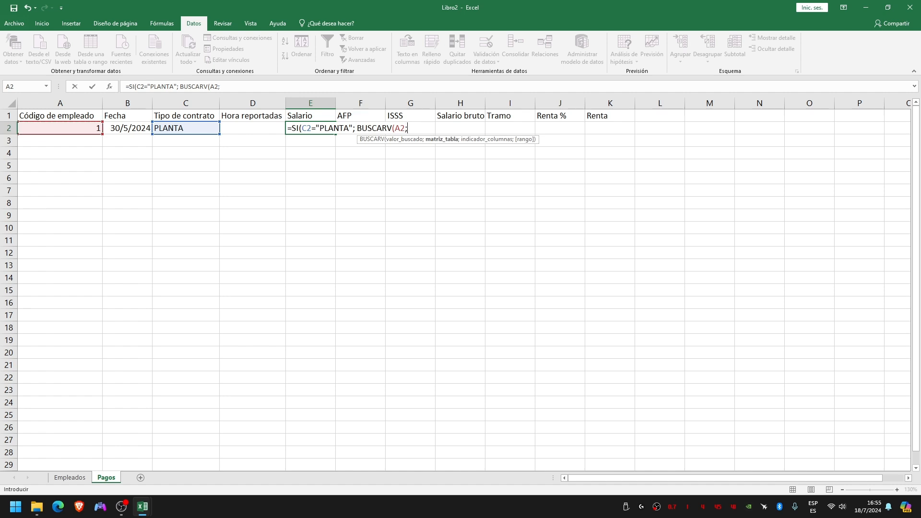
{"action": "type", "text": "TablaEmpleados"}
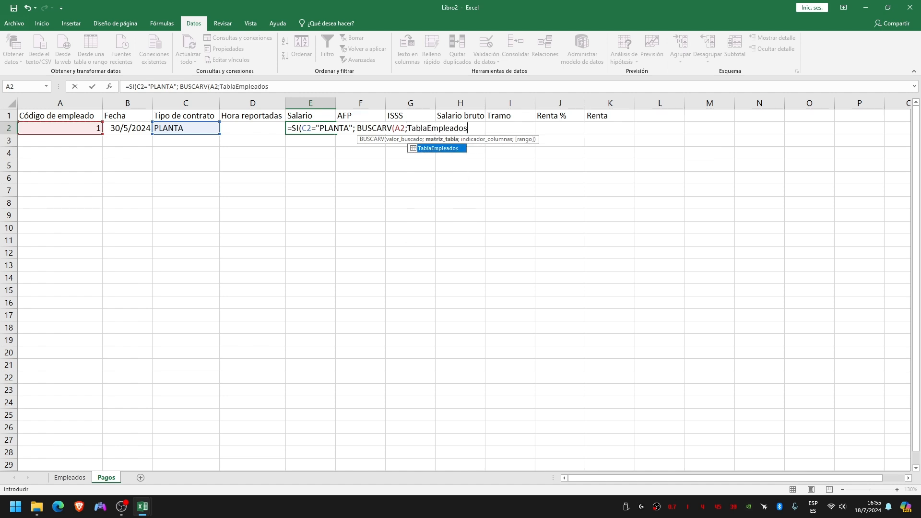
{"action": "type", "text": ";"}
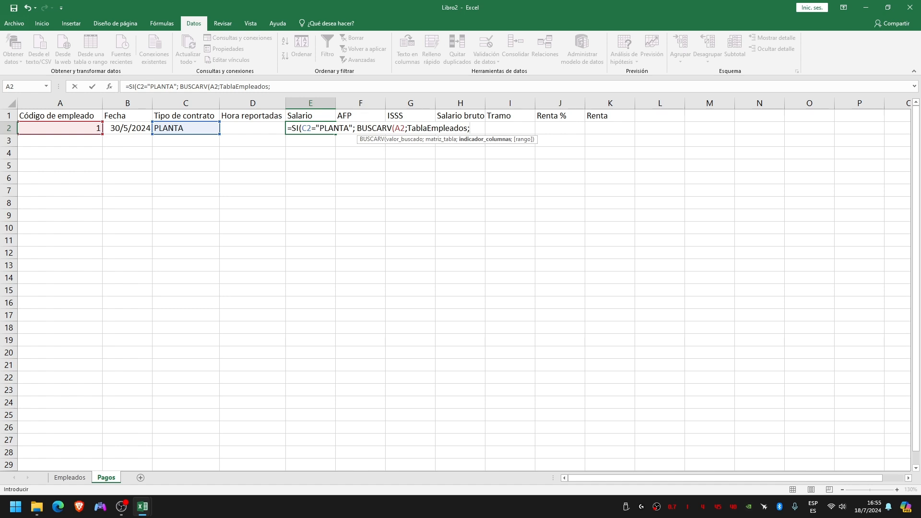
{"action": "type", "text": "7;"}
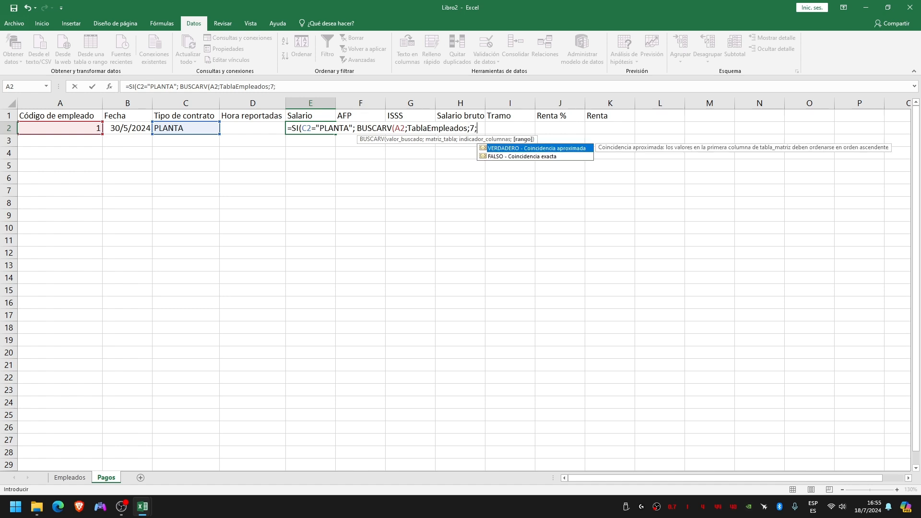
{"action": "key", "text": "Down"}
{"action": "key", "text": "Tab"}
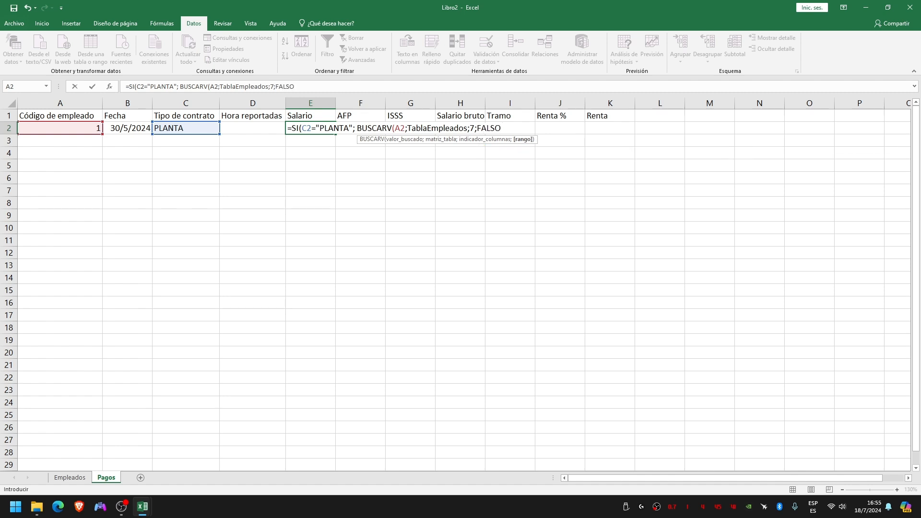
{"action": "type", "text": ")"}
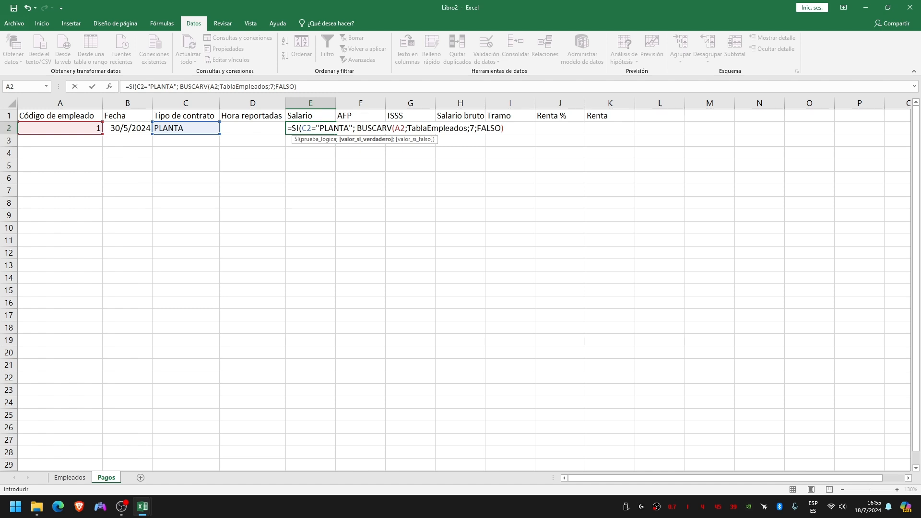
Step: Add BUSCARV(A2;TablaEmpleados;8;FALSO) as the SI function's value if false, to return the employee's hourly pay
{"action": "type", "text": ";"}
{"action": "type", "text": "BU"}
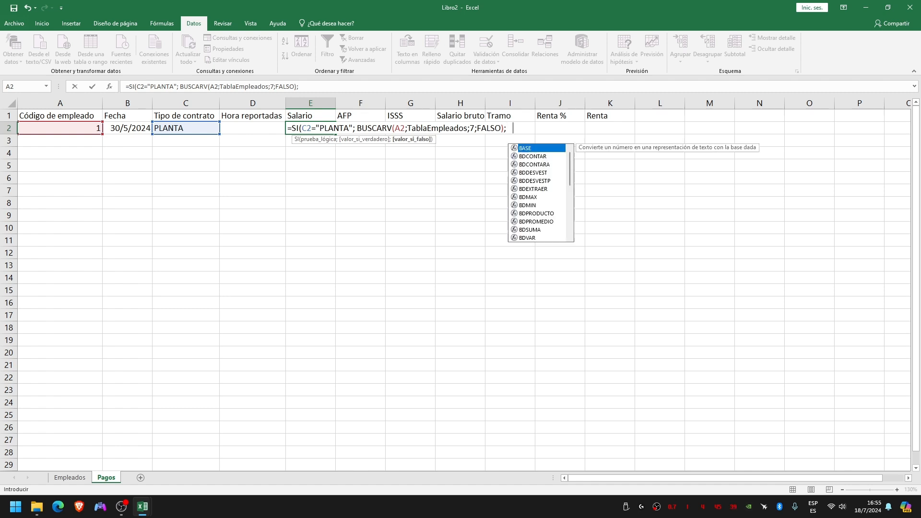
{"action": "key", "text": "Down"}
{"action": "key", "text": "Down"}
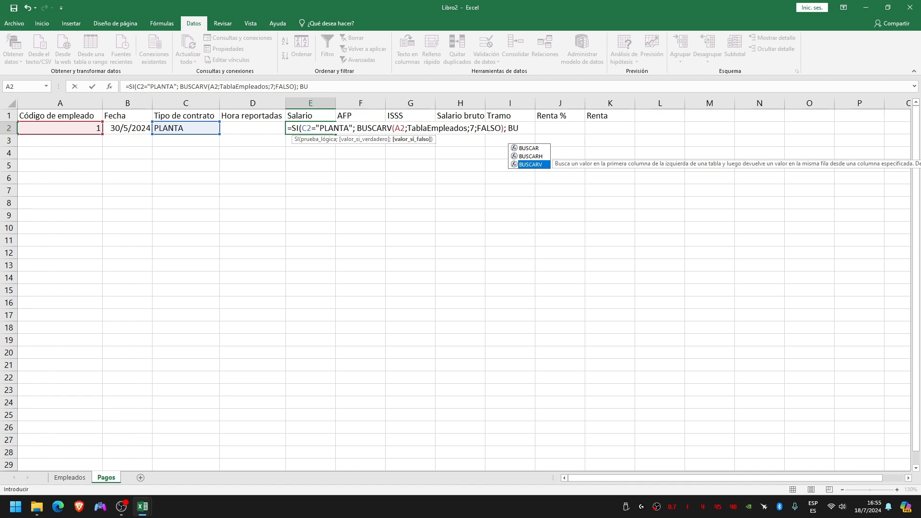
{"action": "key", "text": "Tab"}
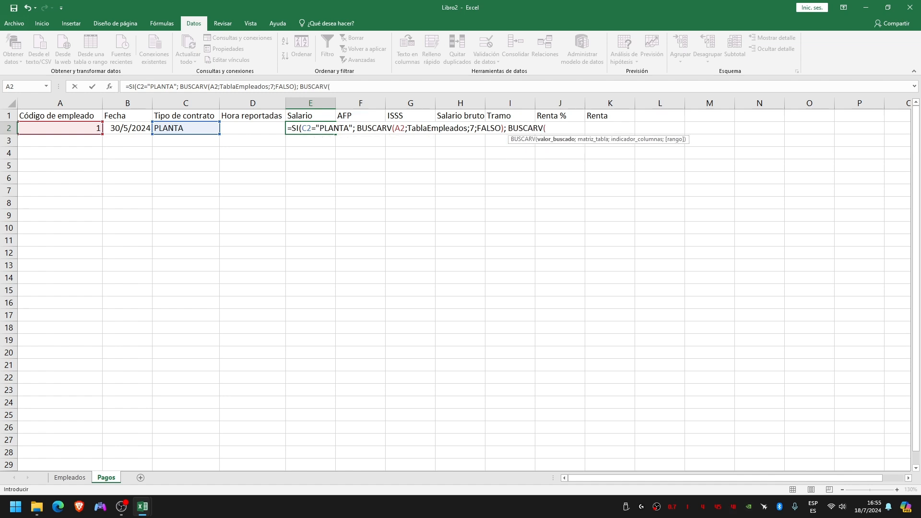
{"action": "left_click", "coordinate": [60, 128]}
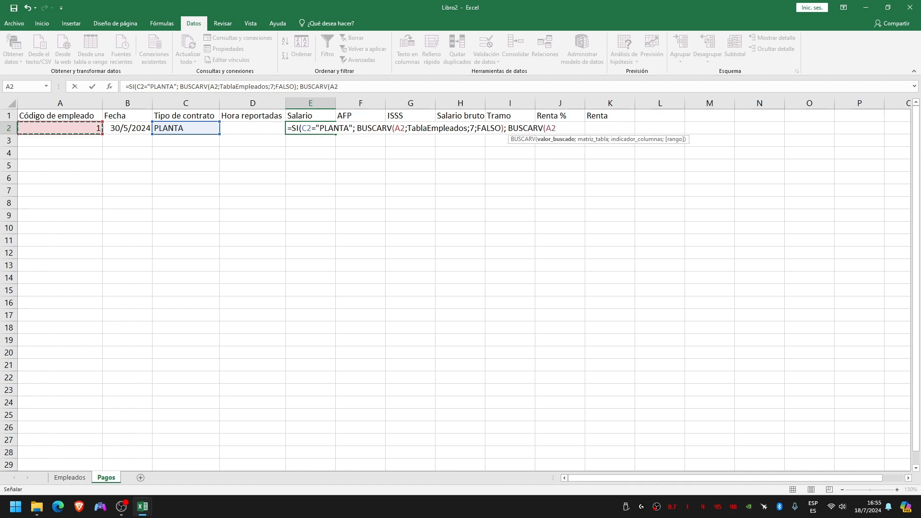
{"action": "type", "text": ";"}
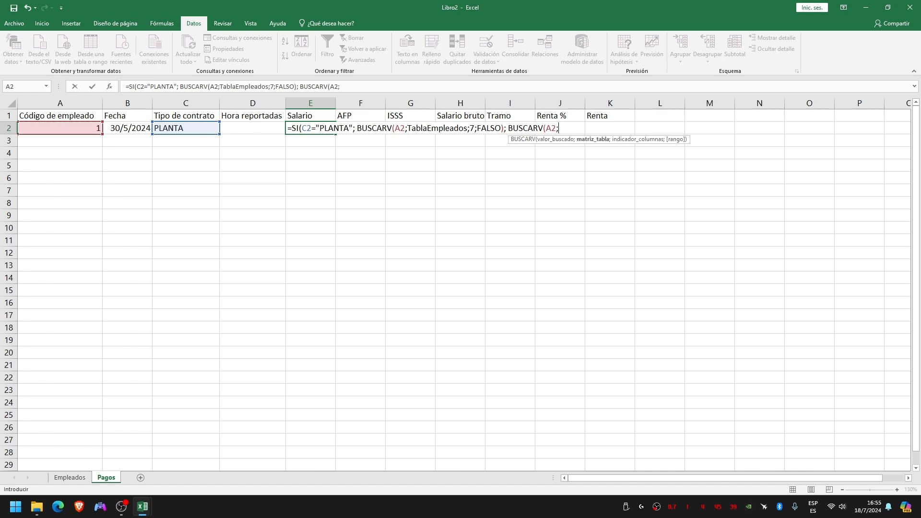
{"action": "type", "text": "T"}
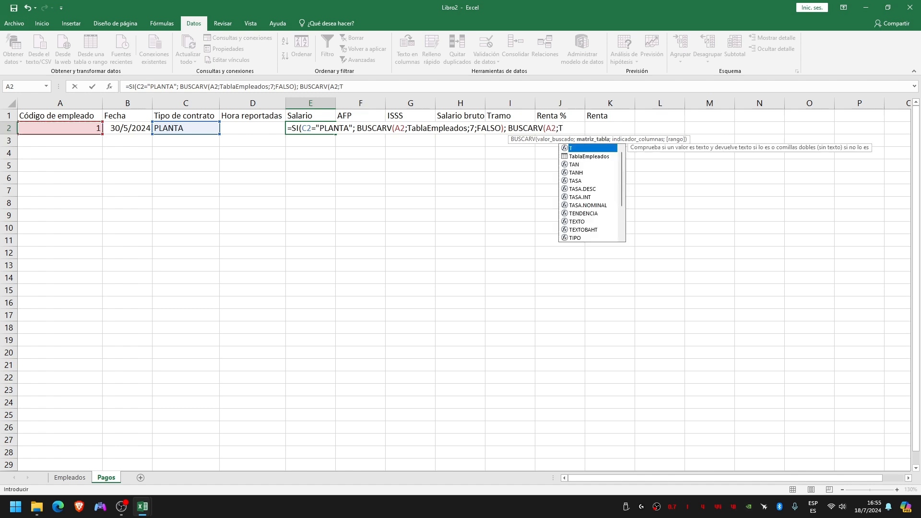
{"action": "key", "text": "Down"}
{"action": "key", "text": "Tab"}
{"action": "type", "text": ";"}
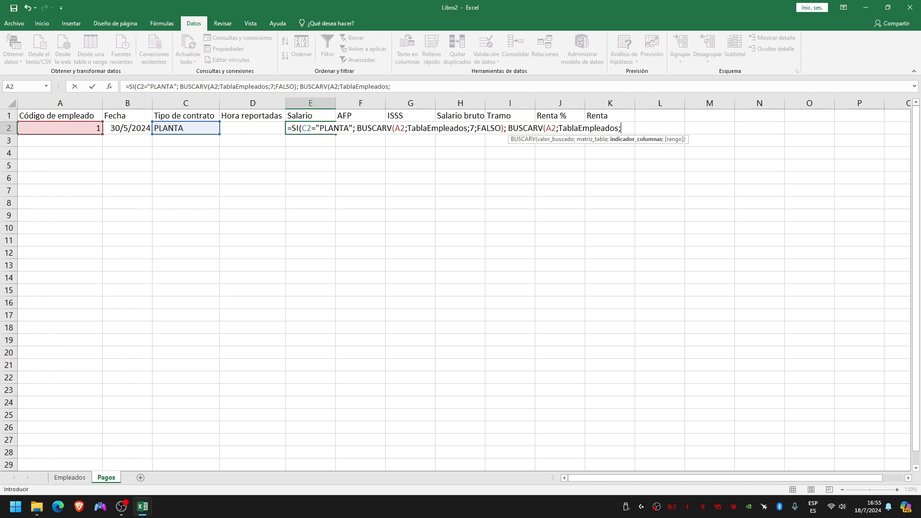
{"action": "type", "text": "8;"}
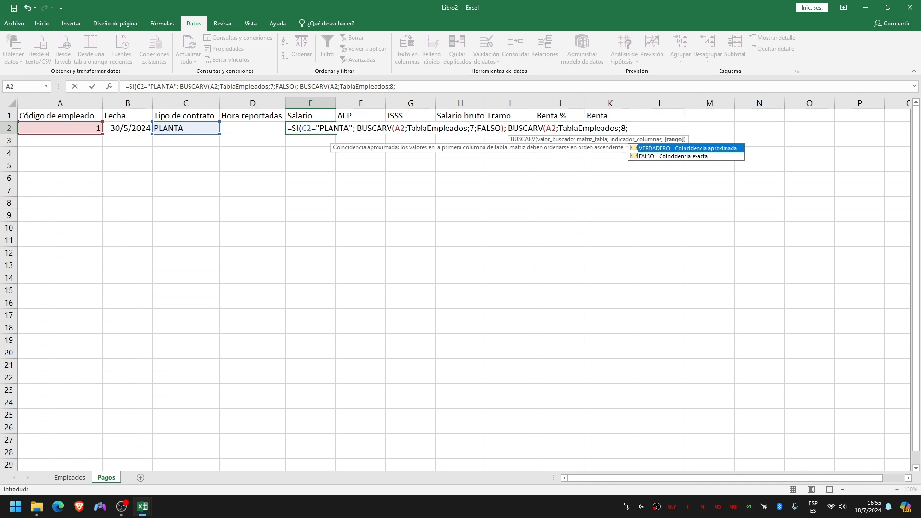
{"action": "key", "text": "Down"}
{"action": "key", "text": "Tab"}
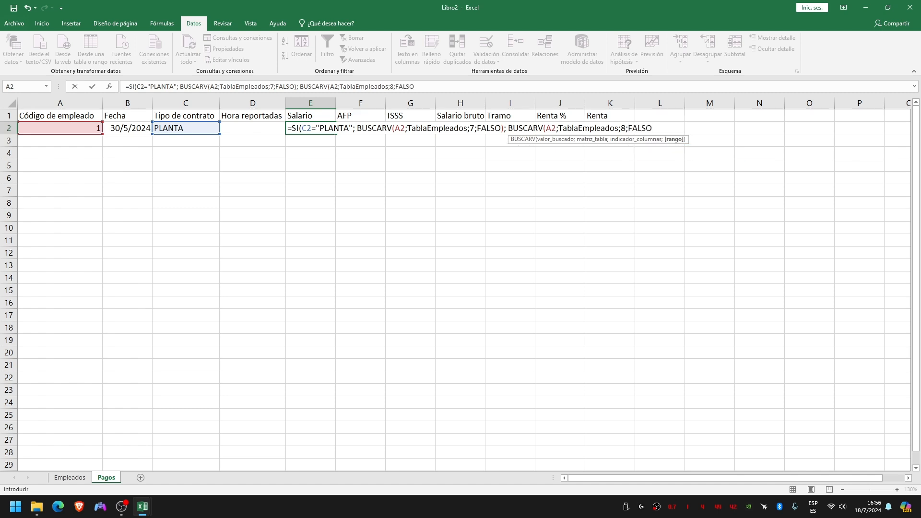
{"action": "type", "text": ")"}
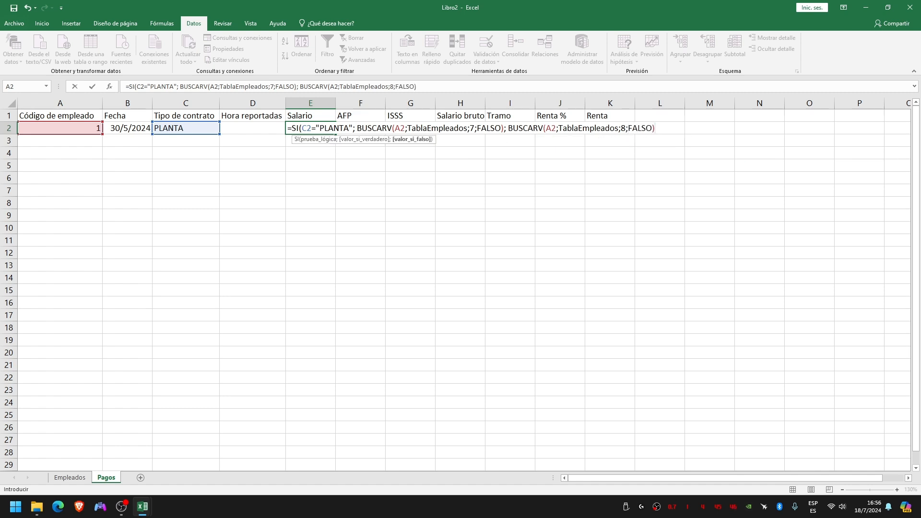
Step: Multiply the hourly pay lookup by the reported hours in D2, then close and enter the Salario formula
{"action": "type", "text": " ("}
{"action": "key", "text": "BackSpace"}
{"action": "key", "text": "super+space"}
{"action": "type", "text": "*"}
{"action": "key", "text": "Left"}
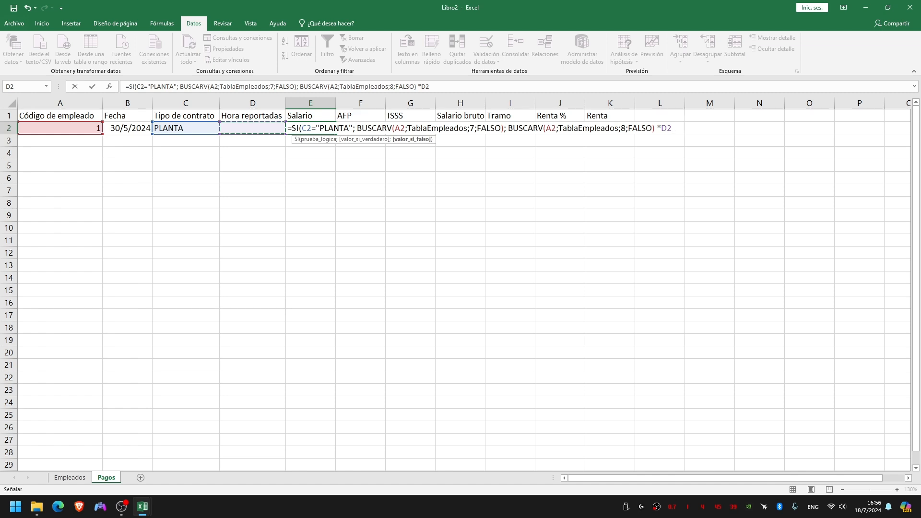
{"action": "type", "text": ")"}
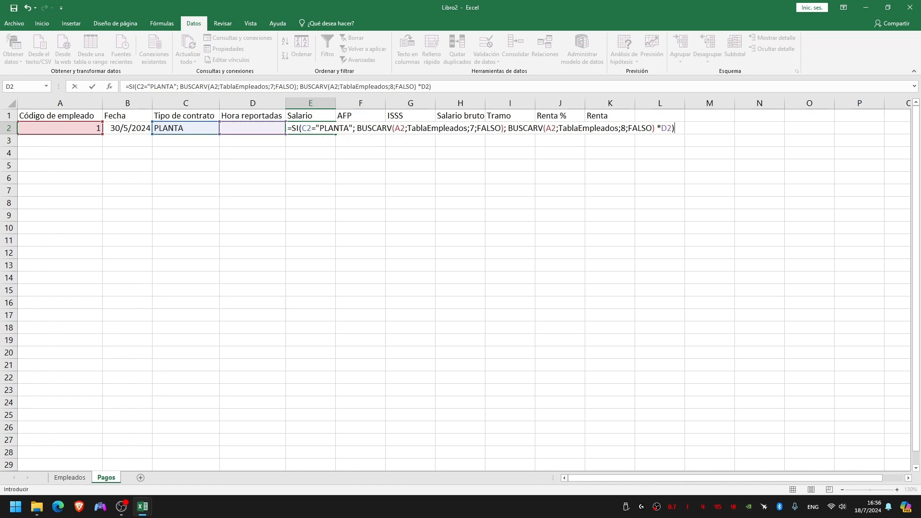
{"action": "key", "text": "Return"}
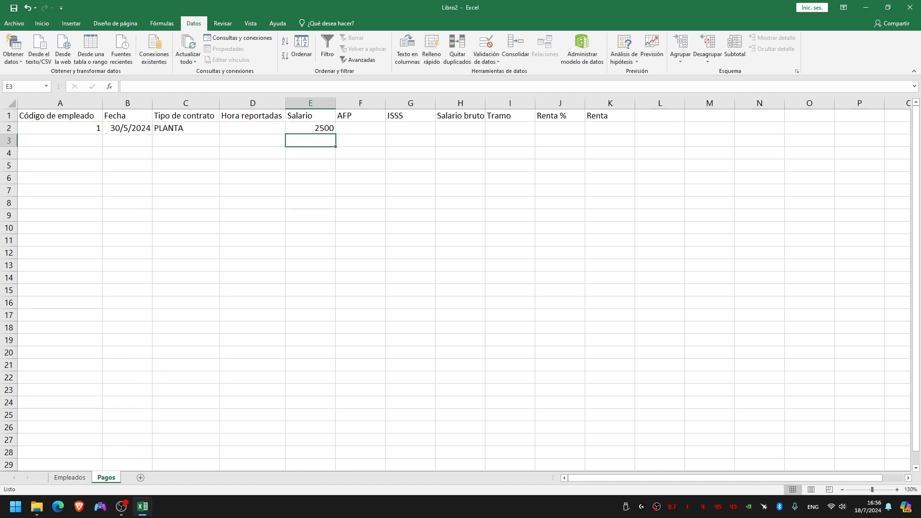
Step: Review the Salario formula in E2 against the employee code in A2
{"action": "key", "text": "Up"}
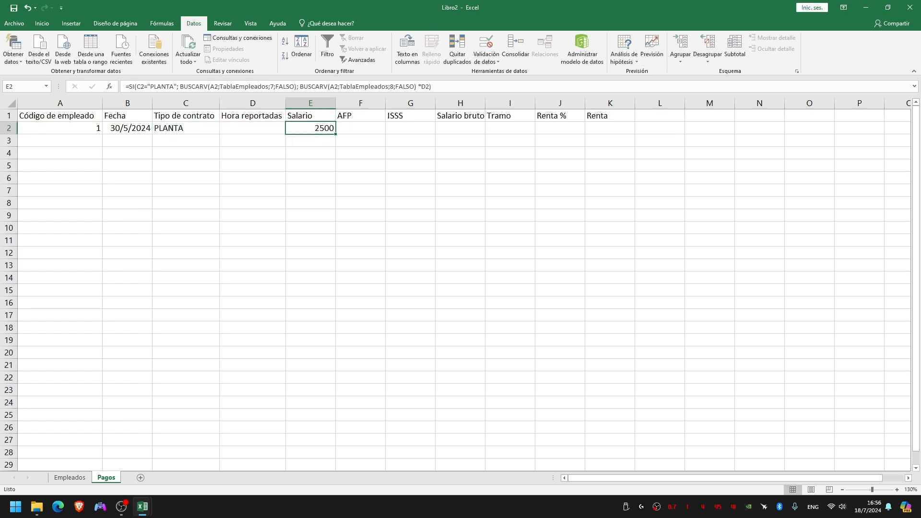
{"action": "key", "text": "Home"}
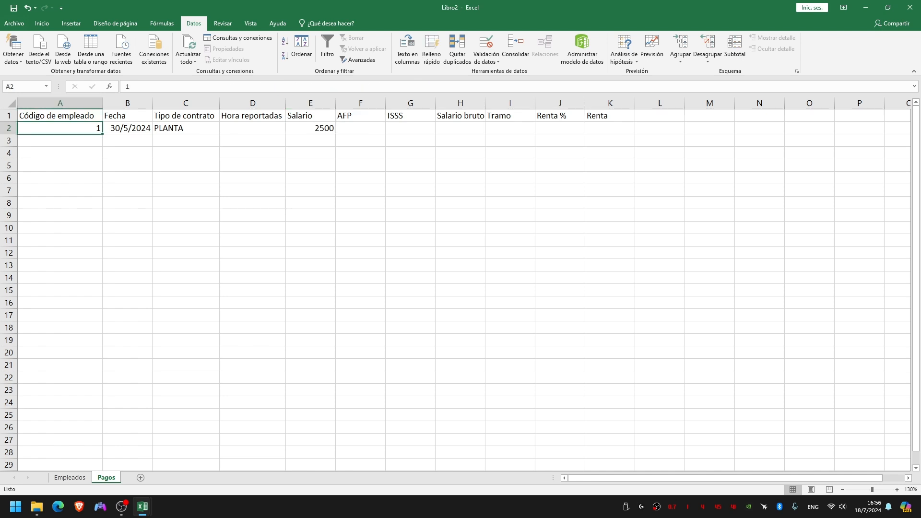
{"action": "left_click", "coordinate": [310, 128]}
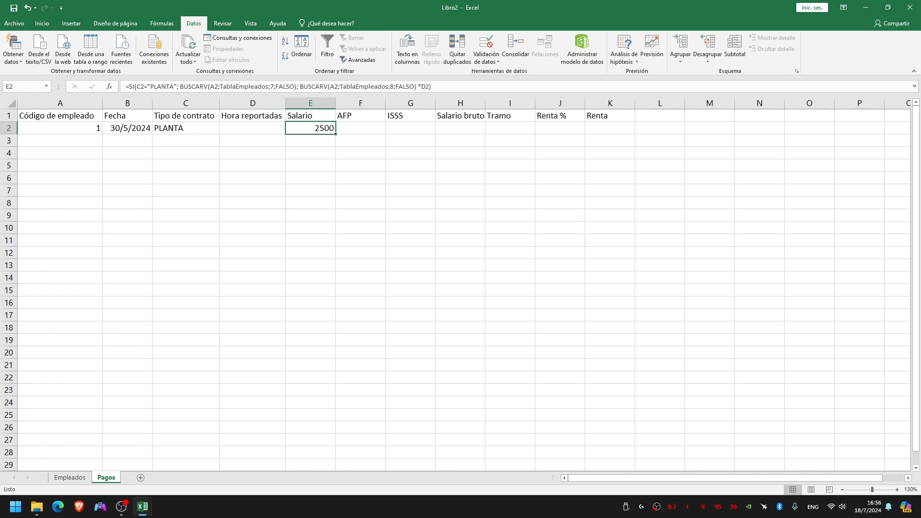
{"action": "left_click", "coordinate": [311, 178]}
Step: Calculate the AFP deduction in F2 as 7.25% of the salary with the formula =E2*0.0725
{"action": "left_click", "coordinate": [360, 128]}
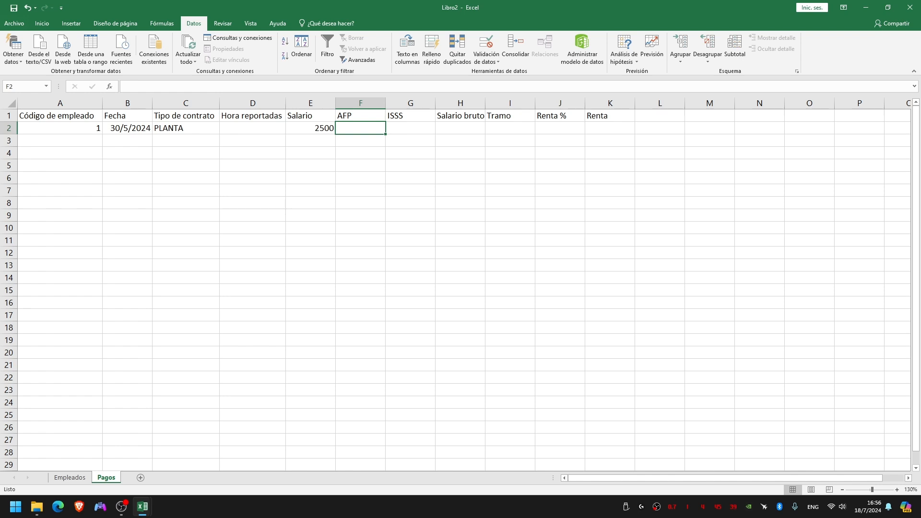
{"action": "type", "text": "?"}
{"action": "key", "text": "BackSpace"}
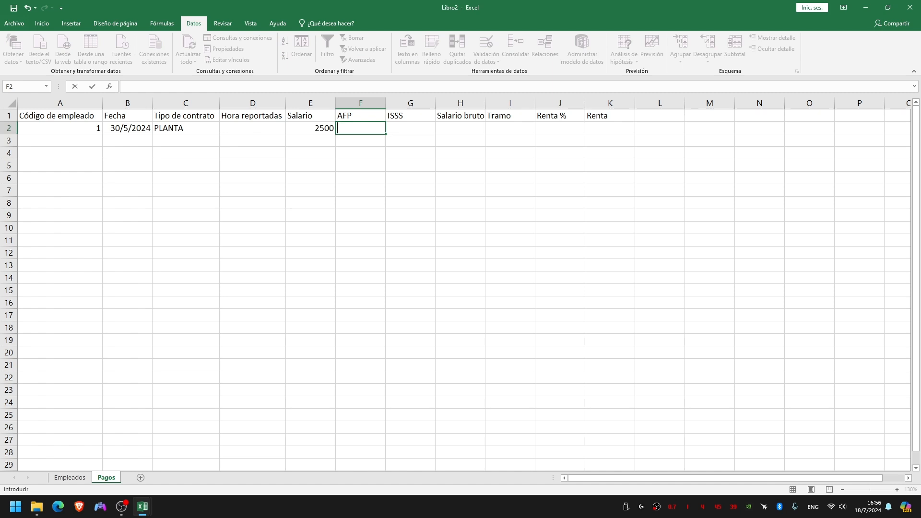
{"action": "type", "text": "="}
{"action": "key", "text": "Left"}
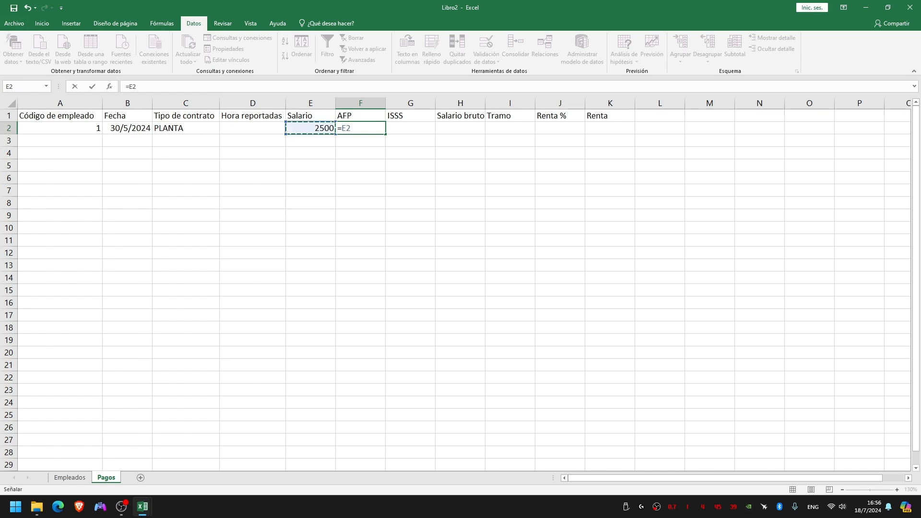
{"action": "type", "text": "8"}
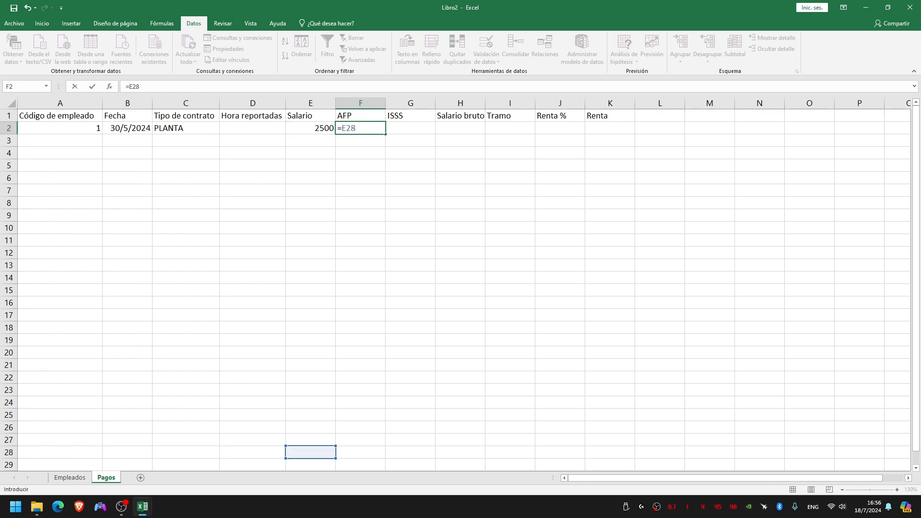
{"action": "key", "text": "BackSpace"}
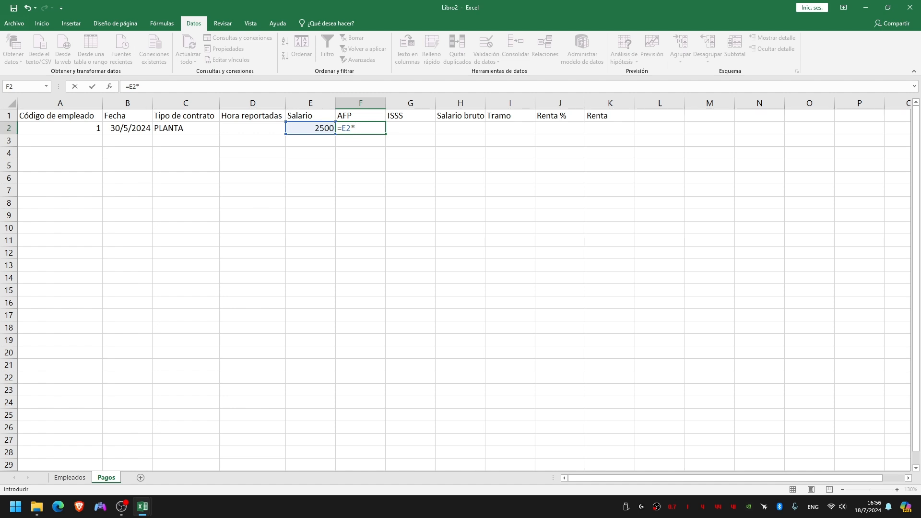
{"action": "type", "text": "0.0725"}
{"action": "key", "text": "Return"}
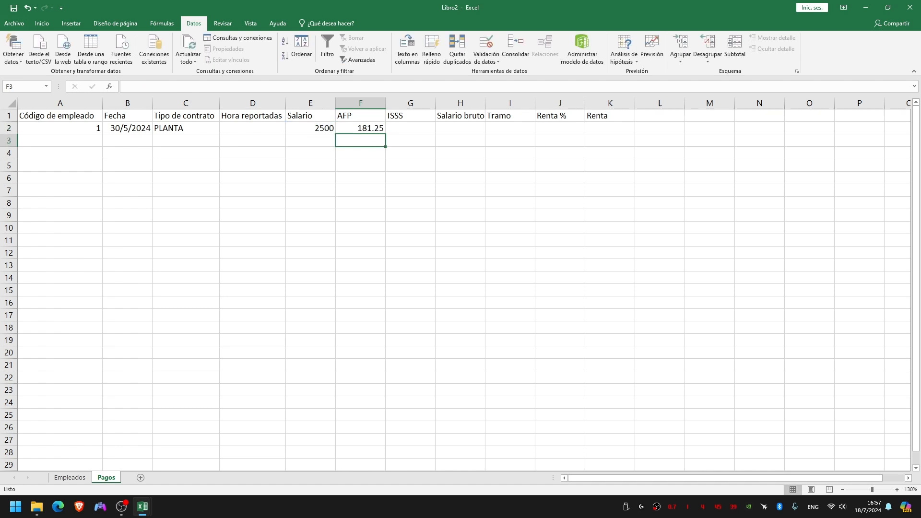
Step: Calculate the ISSS deduction in G2 as 3% of the salary with the formula =E2*0.03
{"action": "key", "text": "Up"}
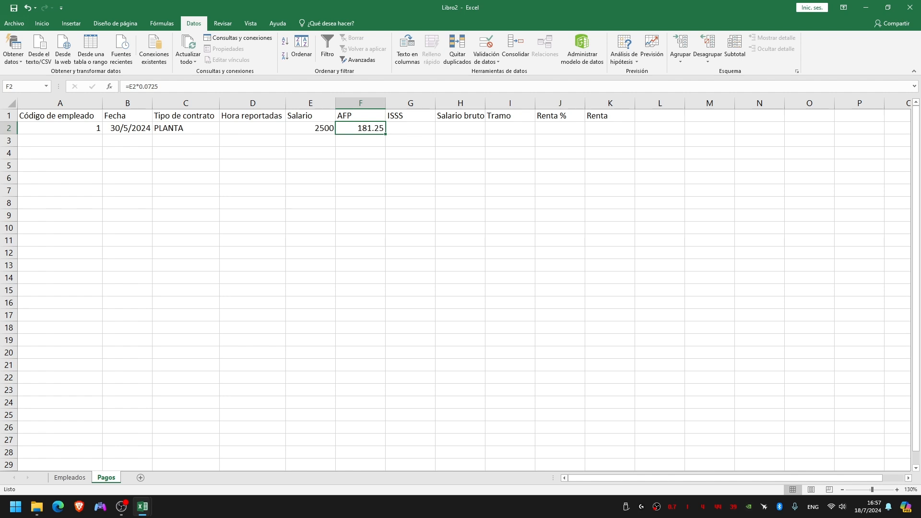
{"action": "key", "text": "Right"}
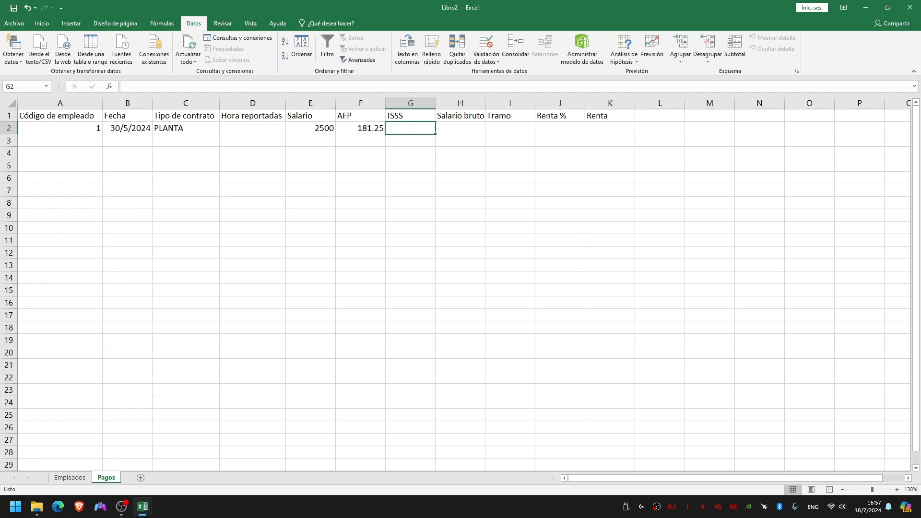
{"action": "type", "text": "="}
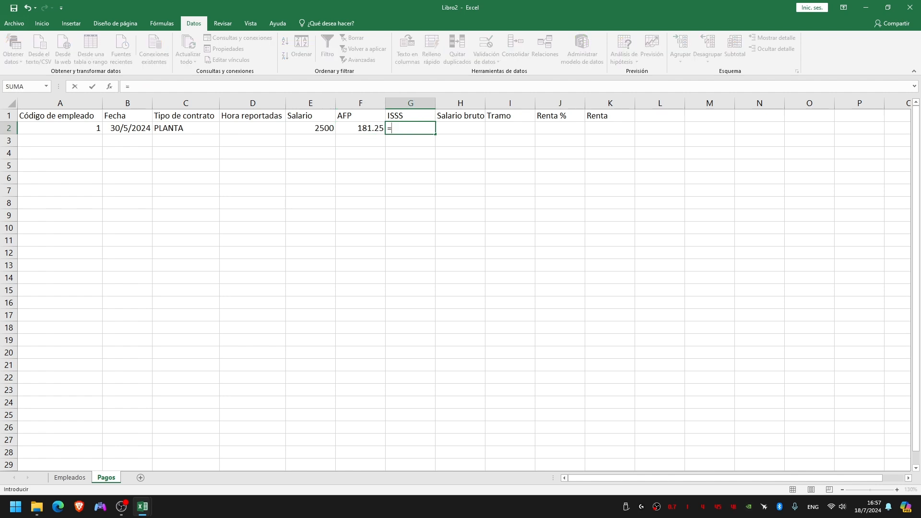
{"action": "key", "text": "Left"}
{"action": "key", "text": "Left"}
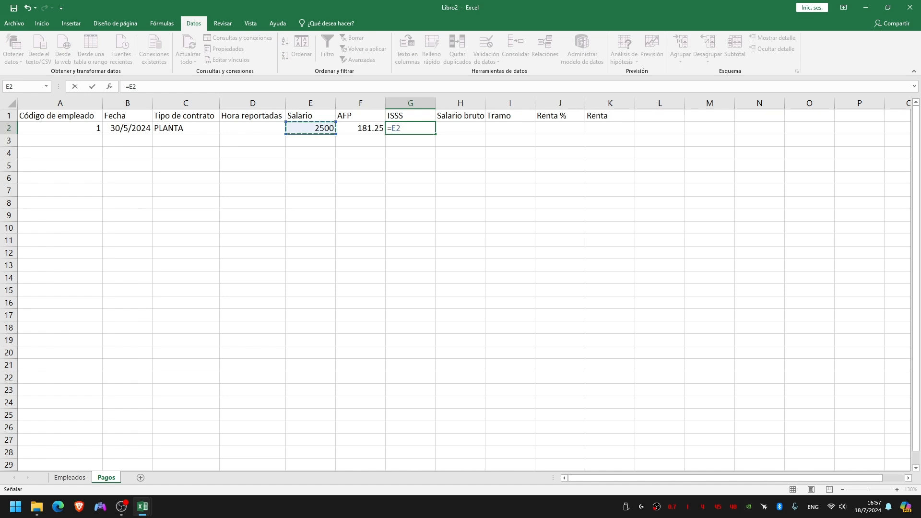
{"action": "type", "text": "*0.03"}
{"action": "key", "text": "ctrl+Return"}
{"action": "key", "text": "Up"}
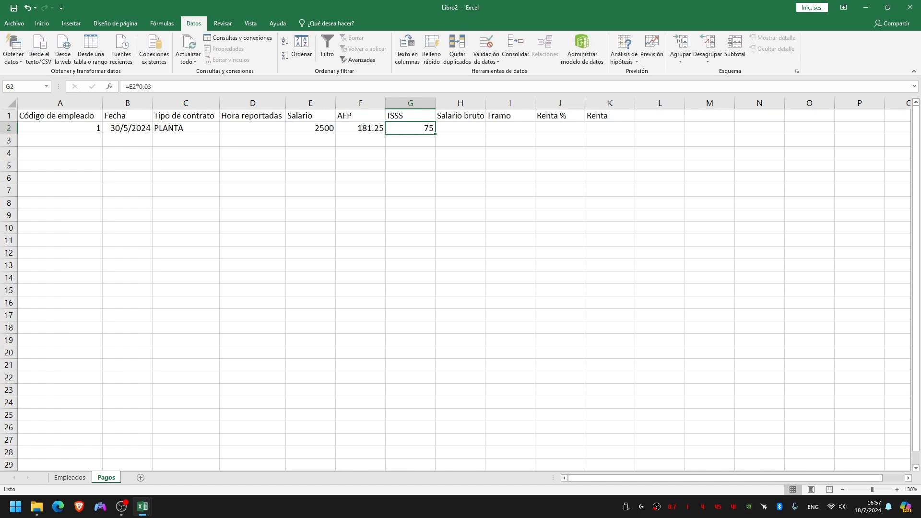
Step: Calculate Salario bruto in H2 with =E2-(F2+G2) and autofit column H to its contents
{"action": "left_click", "coordinate": [460, 128]}
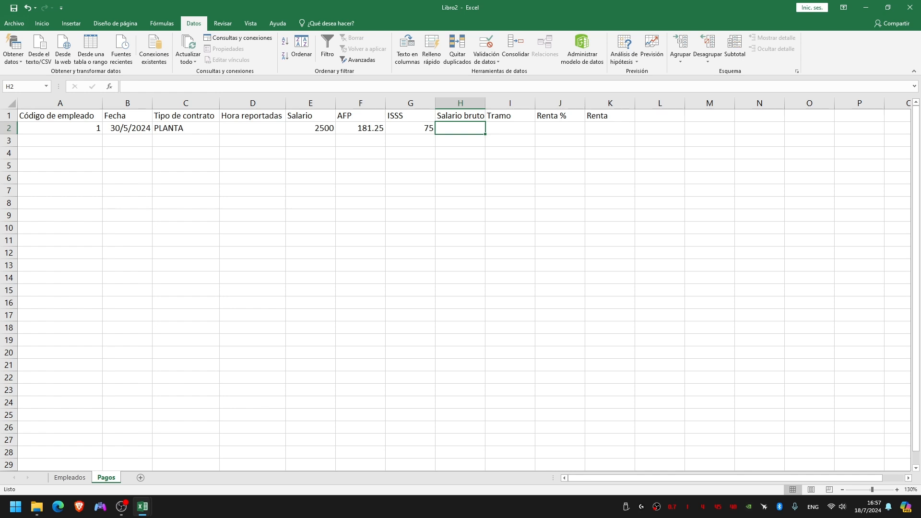
{"action": "type", "text": "="}
{"action": "left_click", "coordinate": [310, 128]}
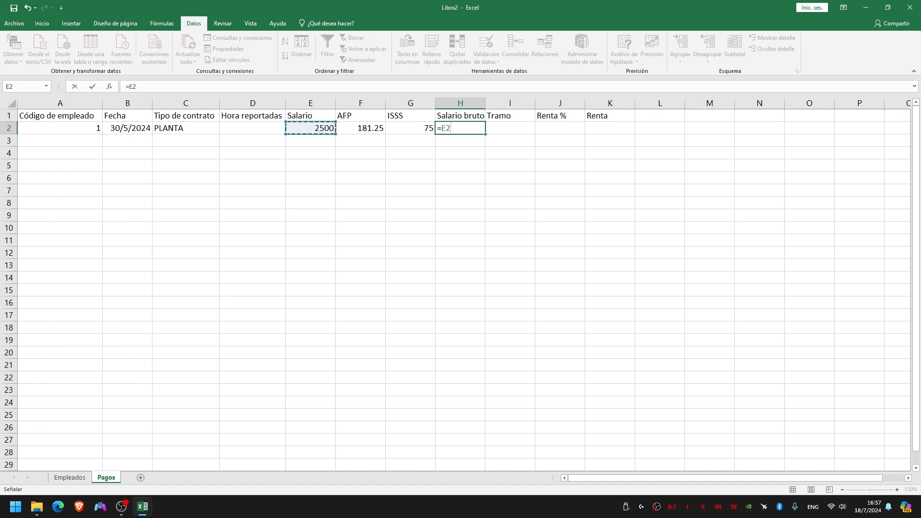
{"action": "type", "text": "-("}
{"action": "left_click", "coordinate": [361, 128]}
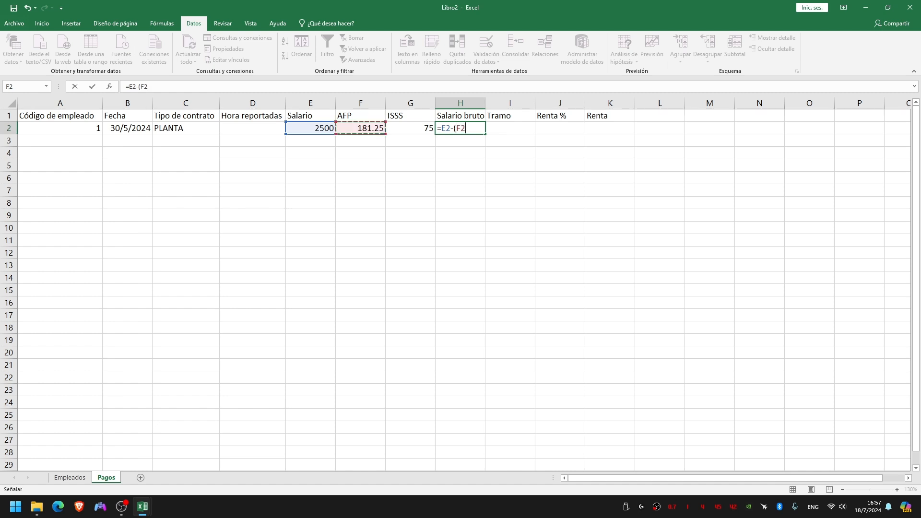
{"action": "type", "text": "+"}
{"action": "left_click", "coordinate": [411, 128]}
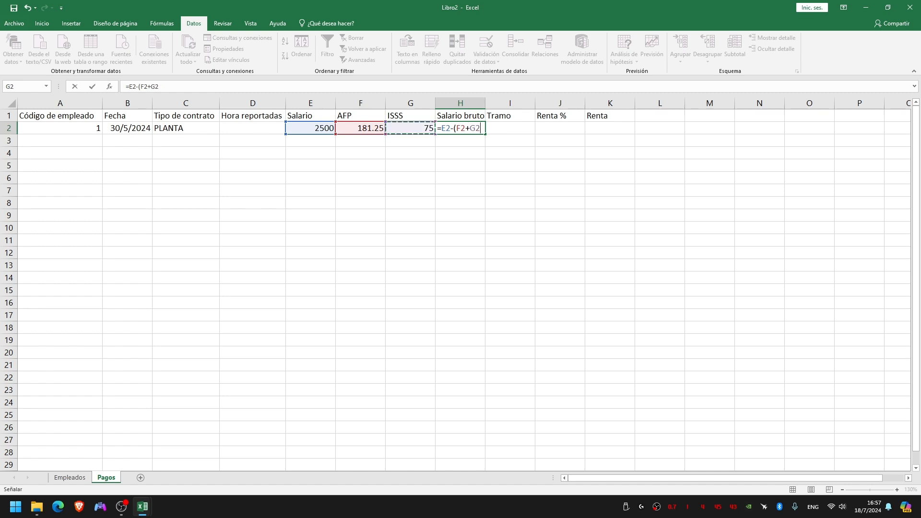
{"action": "type", "text": ")"}
{"action": "key", "text": "Return"}
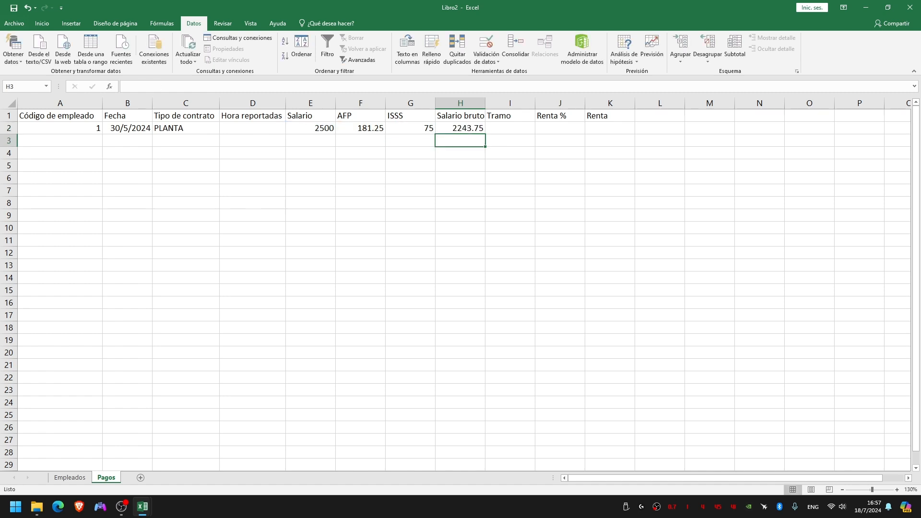
{"action": "left_click", "coordinate": [460, 128]}
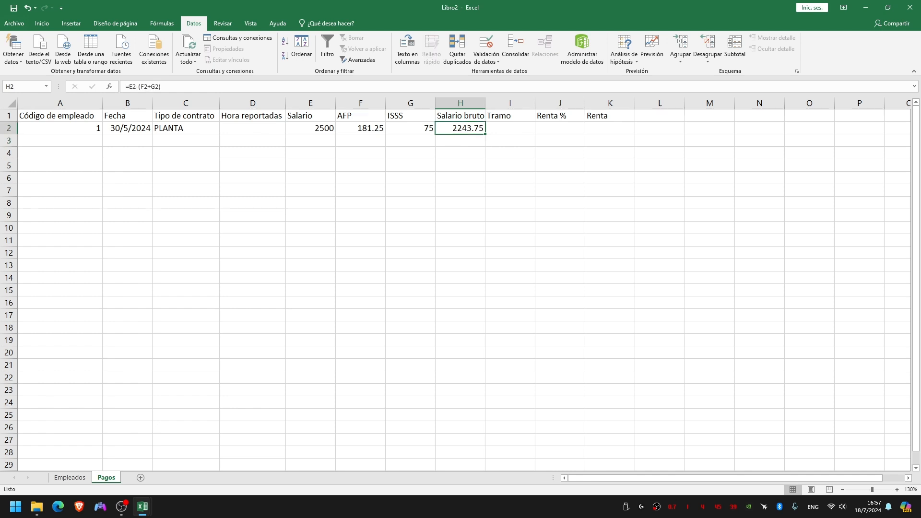
{"action": "double_click", "coordinate": [485, 103]}
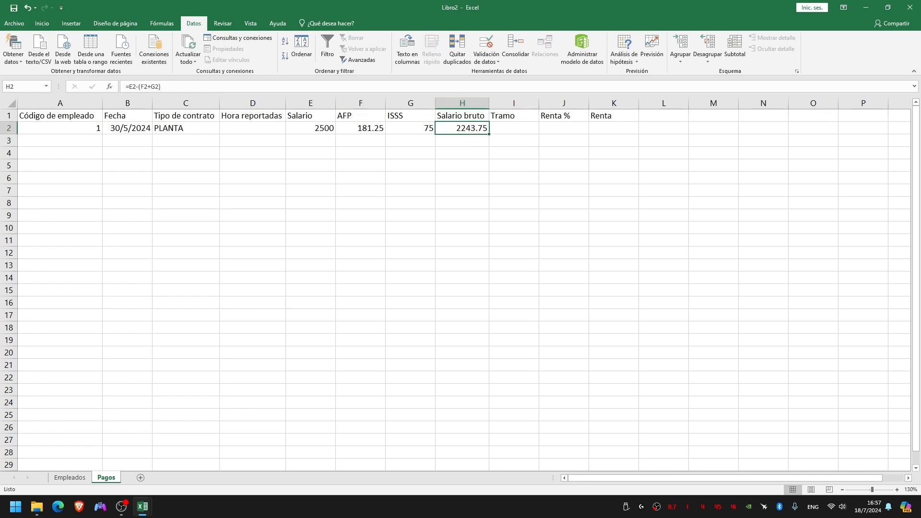
{"action": "left_click", "coordinate": [514, 166]}
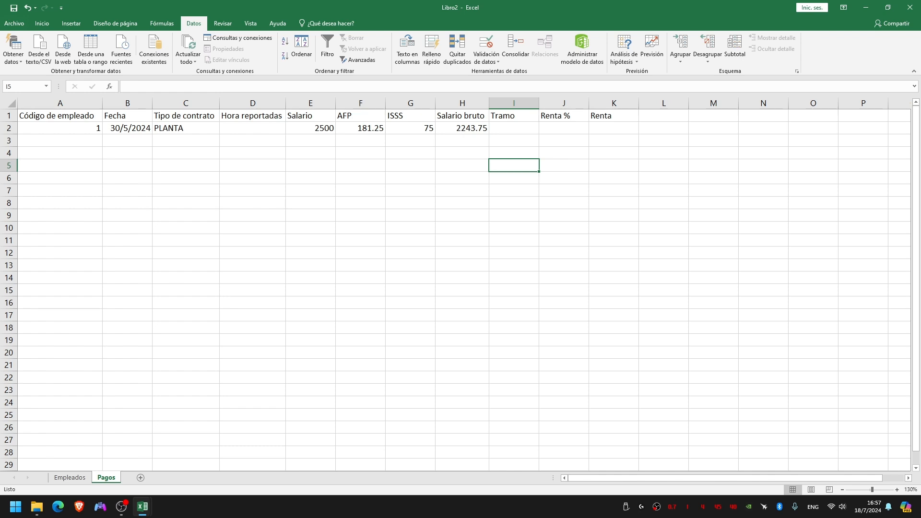
{"action": "left_click", "coordinate": [663, 128]}
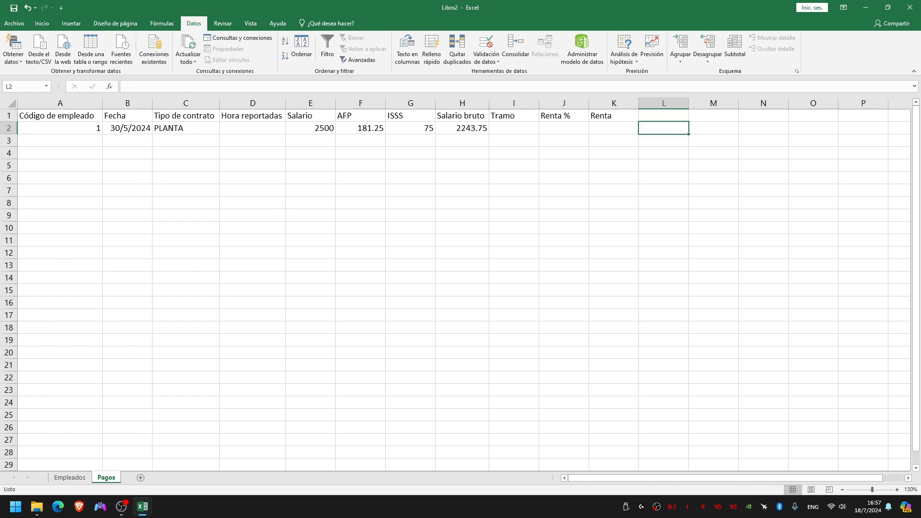
{"action": "left_click", "coordinate": [513, 128]}
{"action": "left_click", "coordinate": [564, 128]}
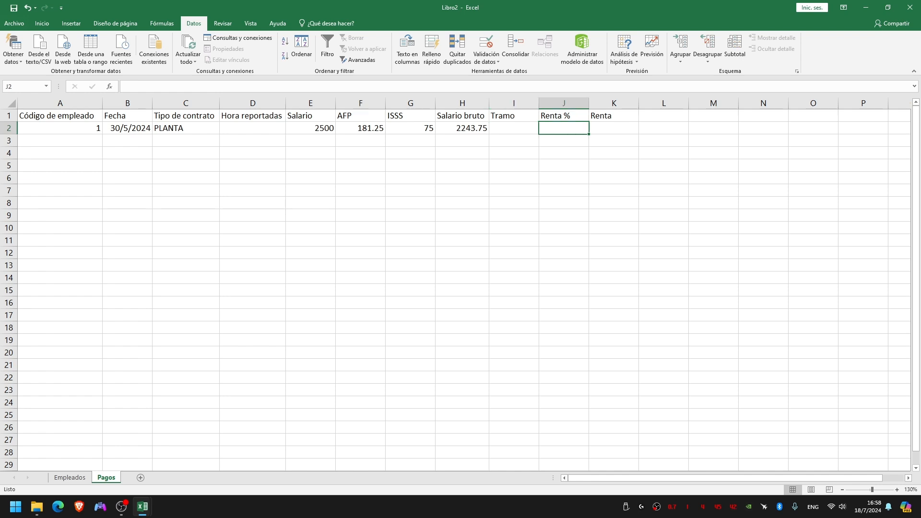
{"action": "left_click", "coordinate": [614, 128]}
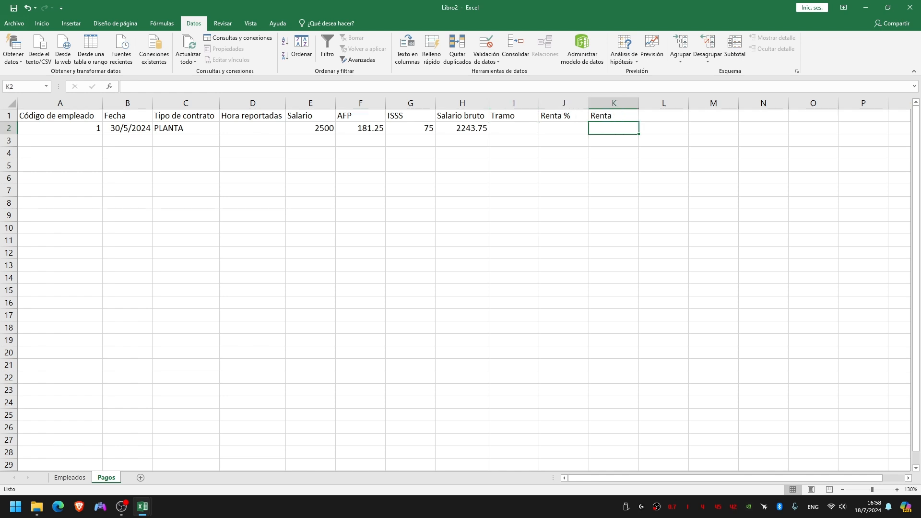
Step: Add the header "Salario neto" in L1 and select cell N1, leaving column M empty beside the payroll headers
{"action": "left_click", "coordinate": [663, 116]}
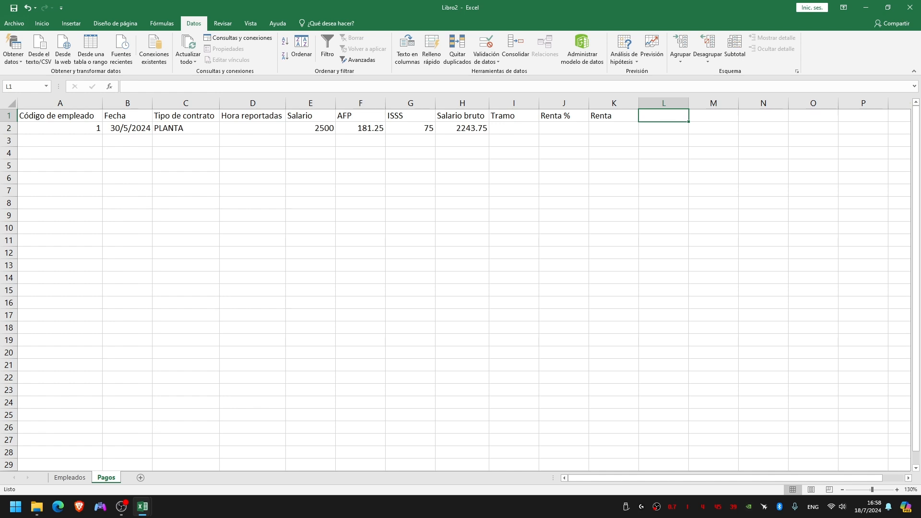
{"action": "type", "text": "Salario"}
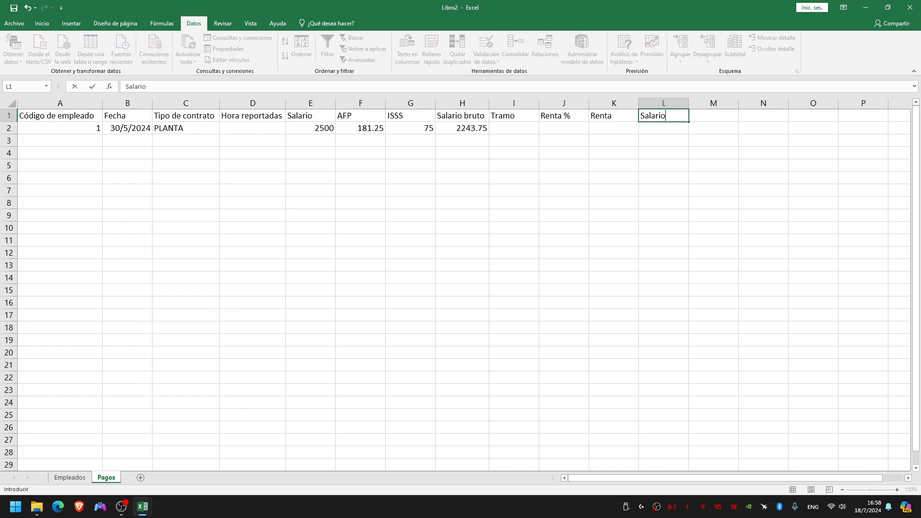
{"action": "type", "text": " neto"}
{"action": "key", "text": "Tab"}
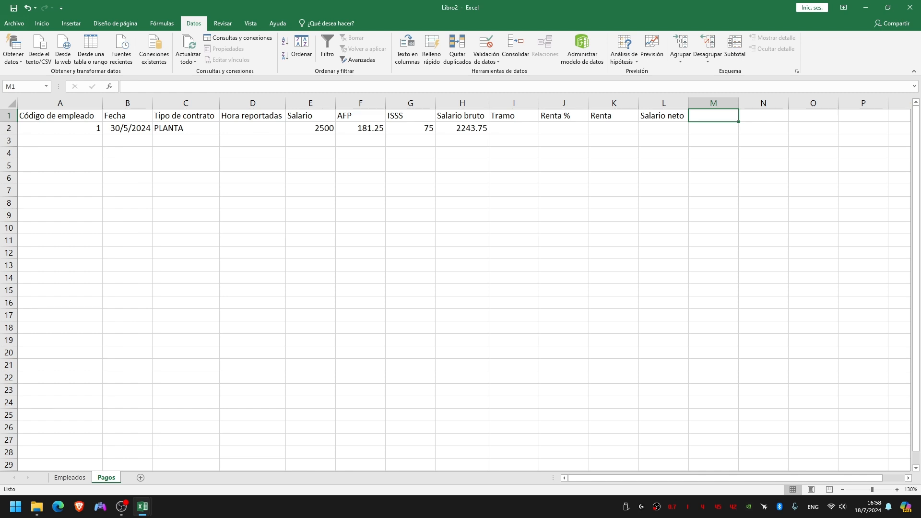
{"action": "scroll", "coordinate": [460, 283], "scroll_direction": "right", "scroll_amount": 4}
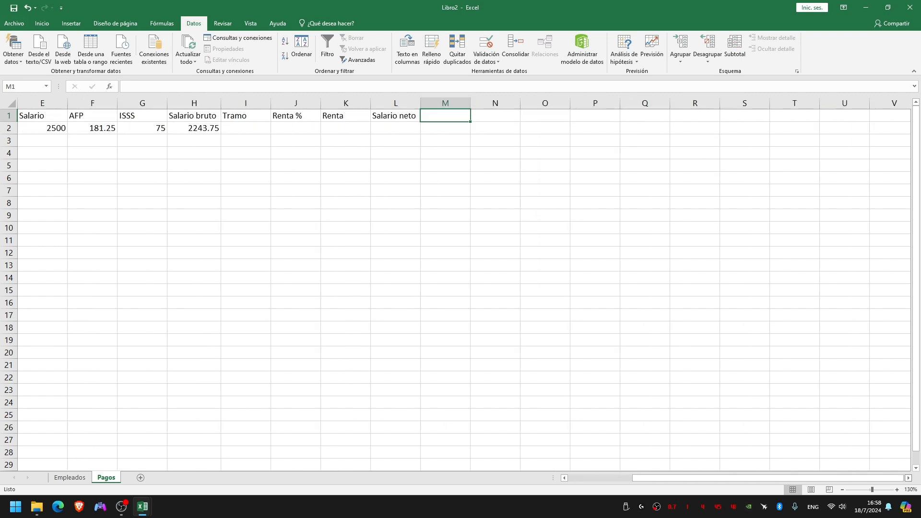
{"action": "left_click", "coordinate": [495, 116]}
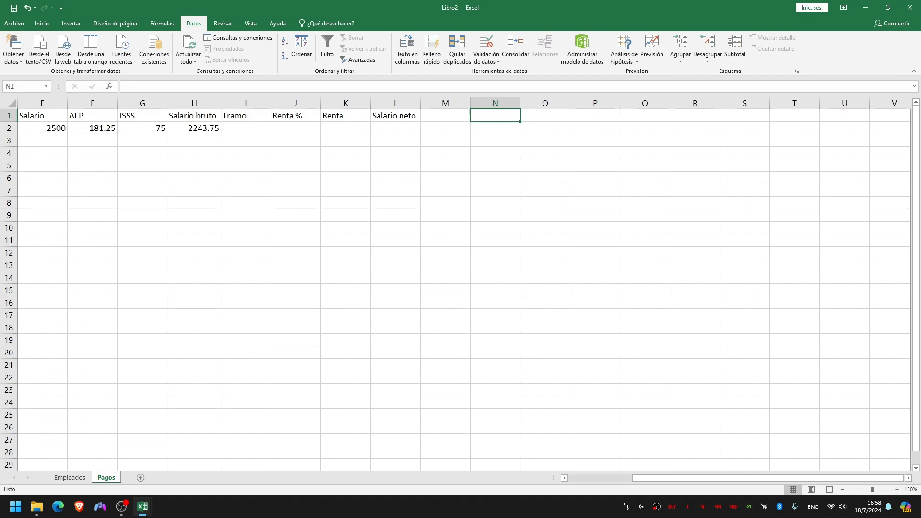
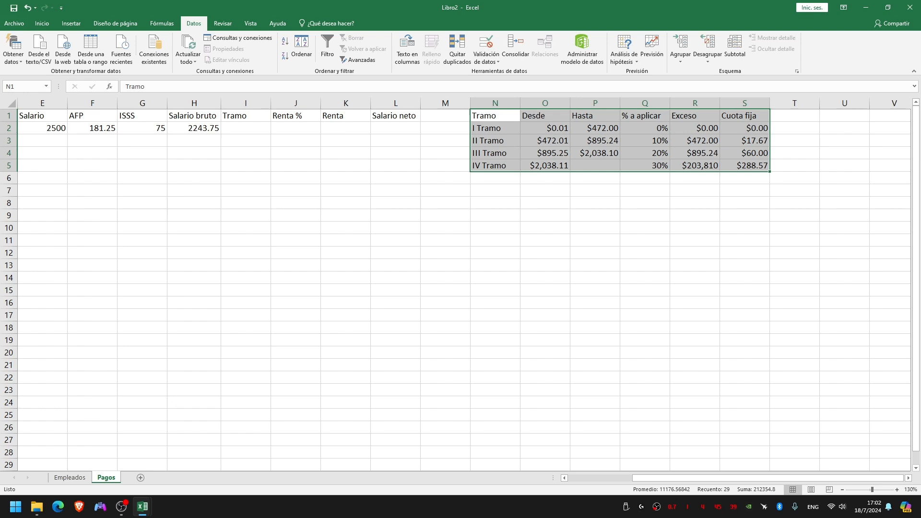
Step: Examine how the Tramo, Renta %, Renta and Salario neto columns relate to the tax bracket table in N1:S5, especially its % a aplicar column
{"action": "left_click", "coordinate": [245, 128]}
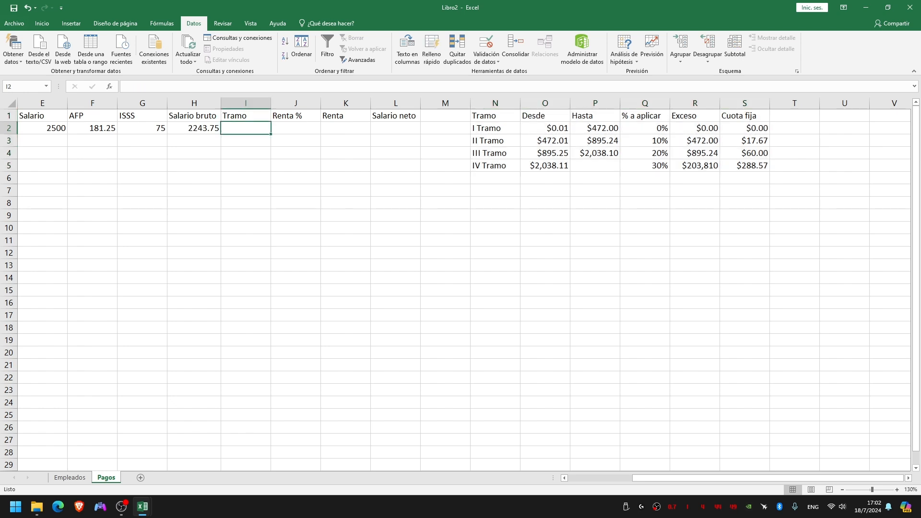
{"action": "left_click", "coordinate": [295, 129]}
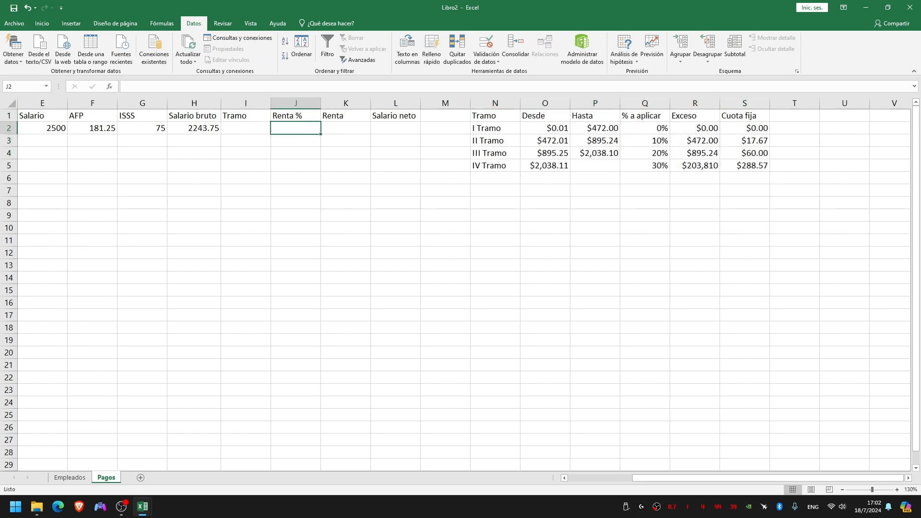
{"action": "left_click", "coordinate": [645, 128]}
{"action": "left_click", "coordinate": [644, 103]}
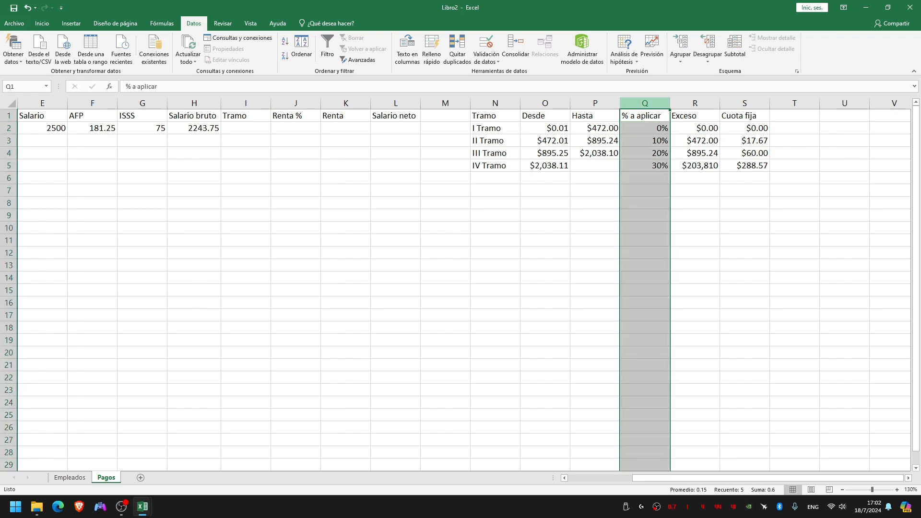
{"action": "left_click", "coordinate": [346, 128]}
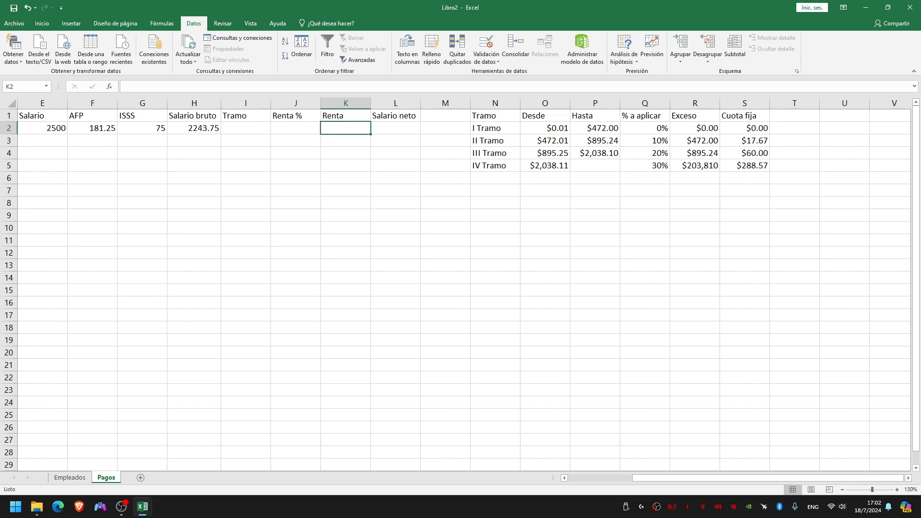
{"action": "left_click", "coordinate": [395, 128]}
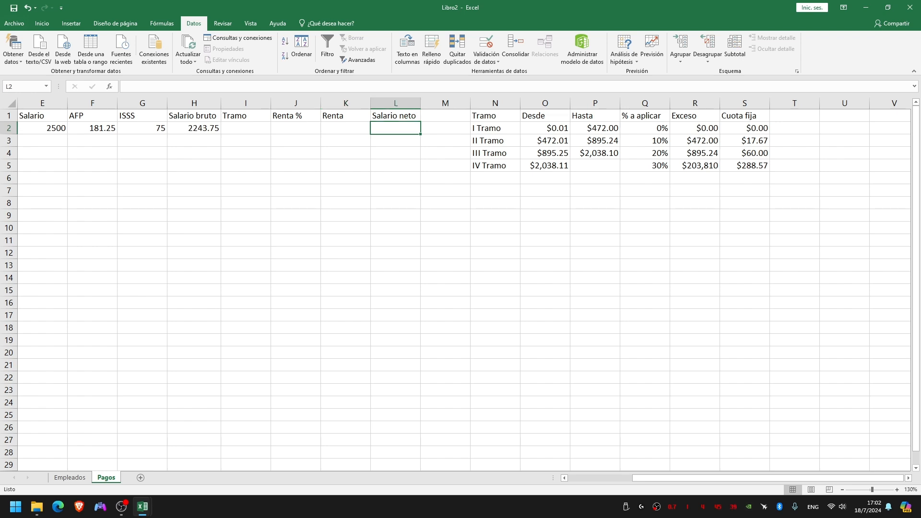
{"action": "left_click", "coordinate": [445, 129]}
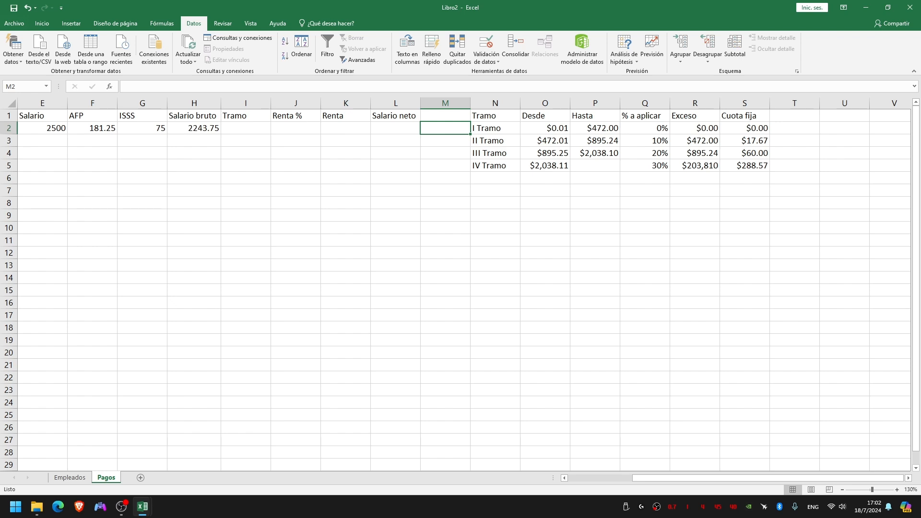
{"action": "left_click_drag", "start_coordinate": [495, 116], "coordinate": [695, 116]}
{"action": "left_click", "coordinate": [644, 128]}
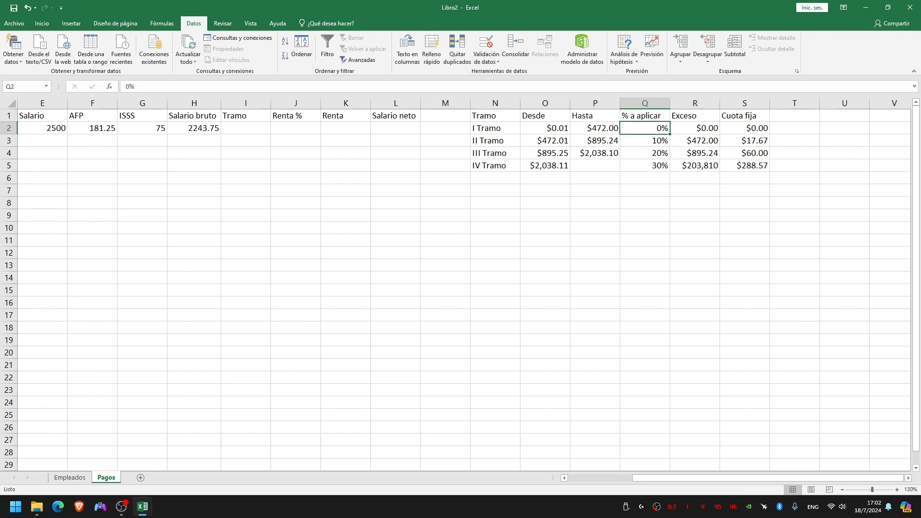
Step: Convert the tax bracket range N1:S5 into a table that has headers
{"action": "left_click", "coordinate": [594, 128]}
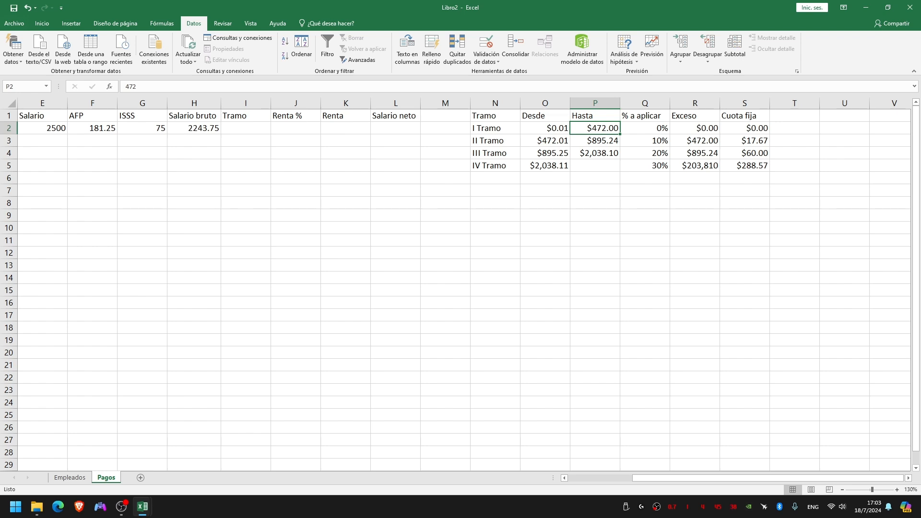
{"action": "key", "text": "ctrl+t"}
{"action": "left_click_drag", "start_coordinate": [521, 173], "coordinate": [577, 186]}
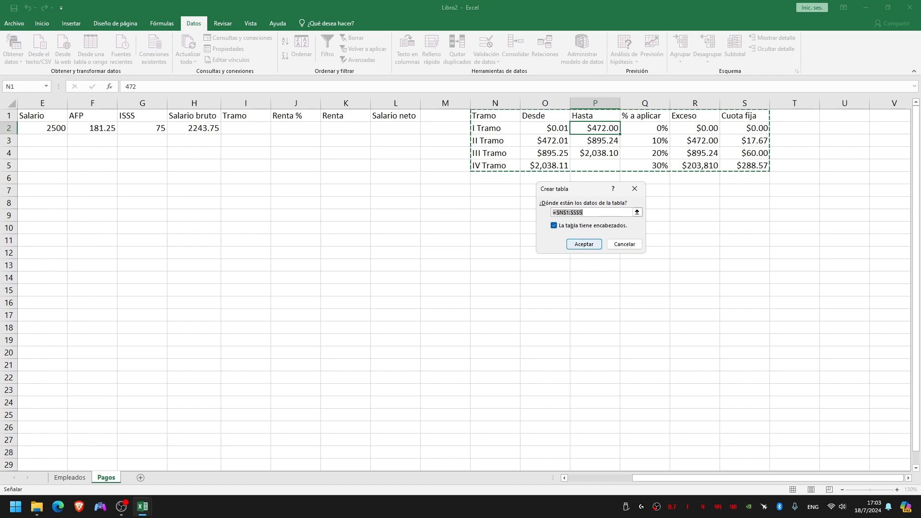
{"action": "key", "text": "Return"}
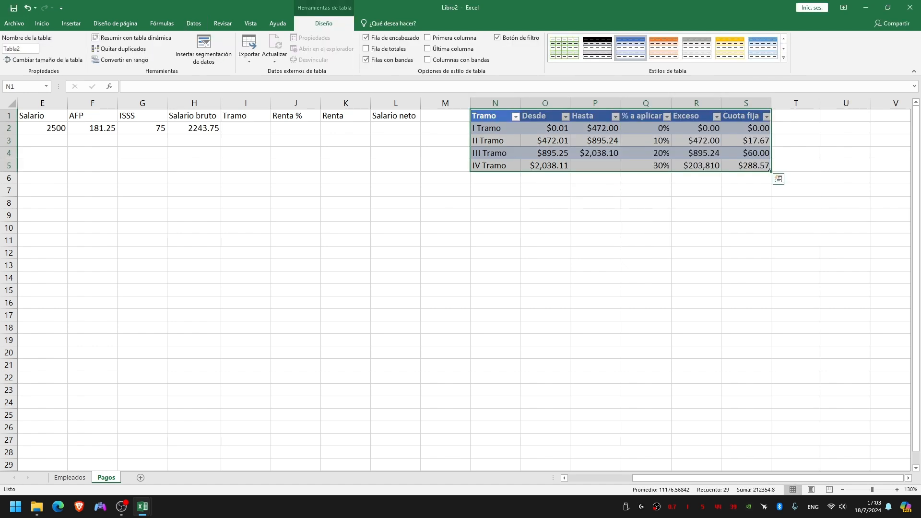
Step: Name the tax bracket table Renta
{"action": "left_click", "coordinate": [20, 49]}
{"action": "key", "text": "BackSpace"}
{"action": "type", "text": "Renta"}
{"action": "key", "text": "Return"}
{"action": "mouse_move", "coordinate": [768, 478]}
{"action": "left_mouse_down"}
{"action": "mouse_move", "coordinate": [704, 478]}
{"action": "mouse_move", "coordinate": [767, 477]}
{"action": "left_mouse_up"}
Step: Start an SI formula in Tramo cell I2 that tests the Salario bruto against the IV Tramo lower limit with H2>=O$5
{"action": "double_click", "coordinate": [246, 128]}
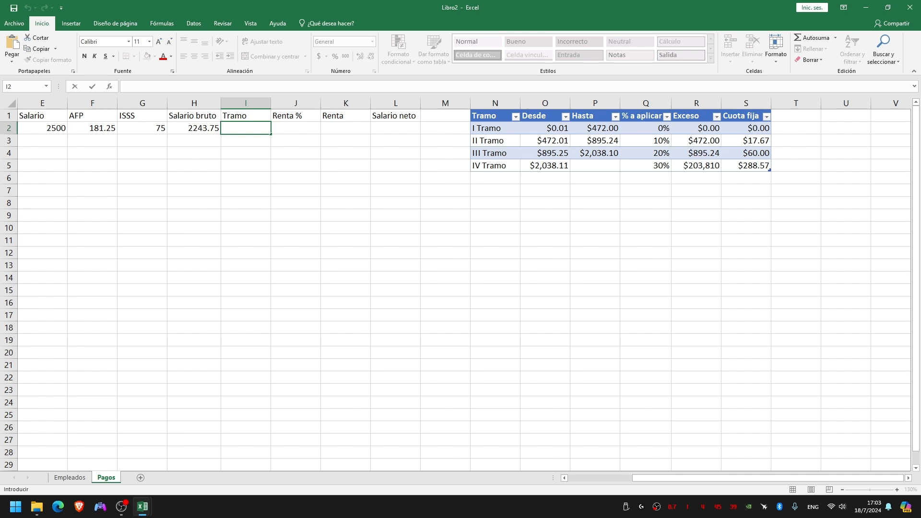
{"action": "type", "text": "=SI"}
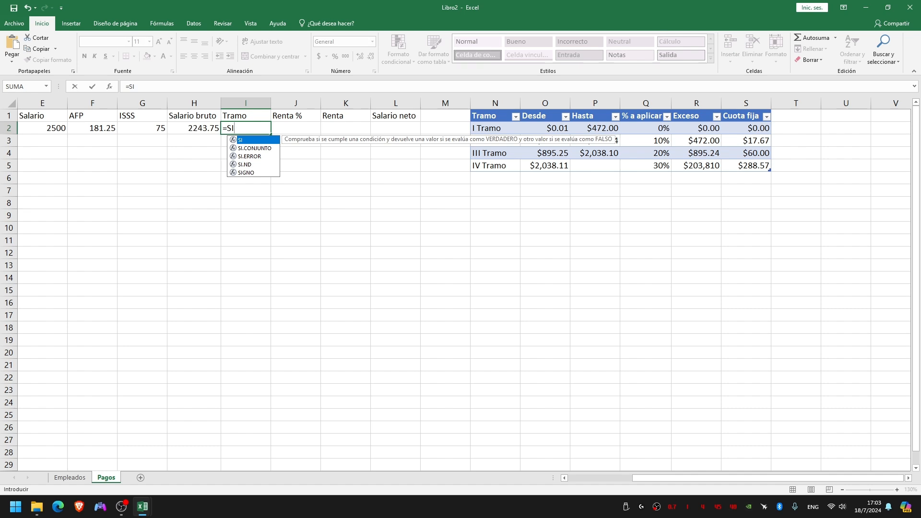
{"action": "type", "text": "("}
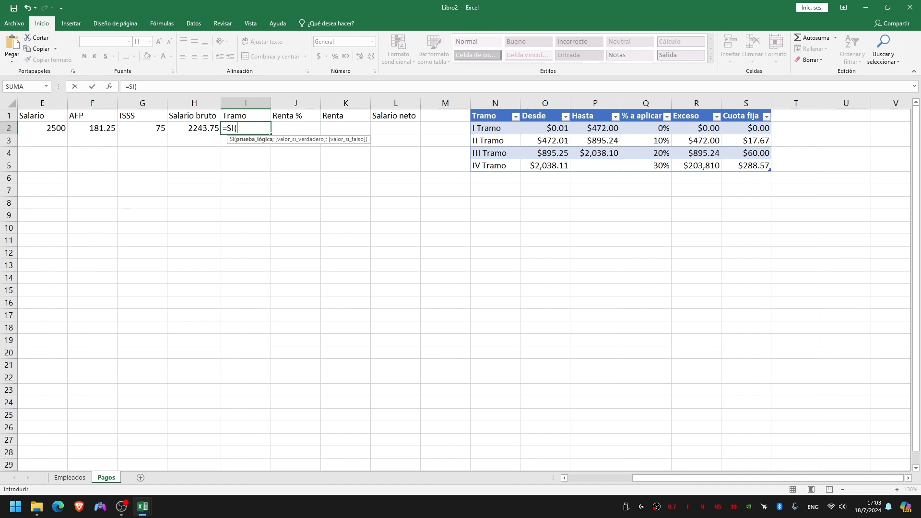
{"action": "left_click", "coordinate": [194, 128]}
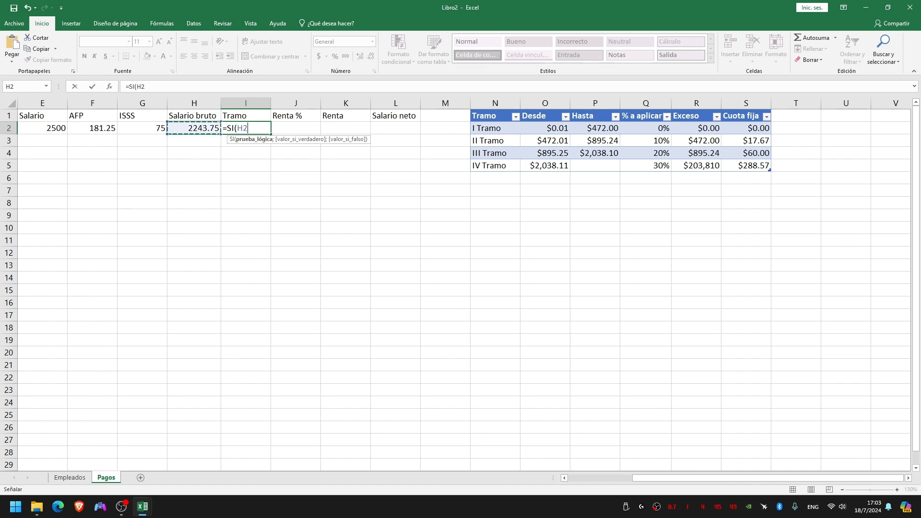
{"action": "type", "text": ">="}
{"action": "type", "text": "O"}
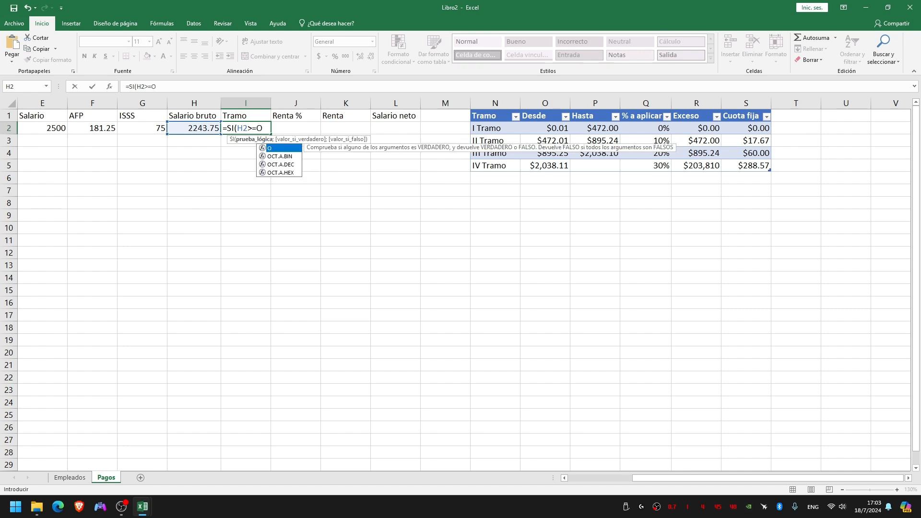
{"action": "type", "text": "$5"}
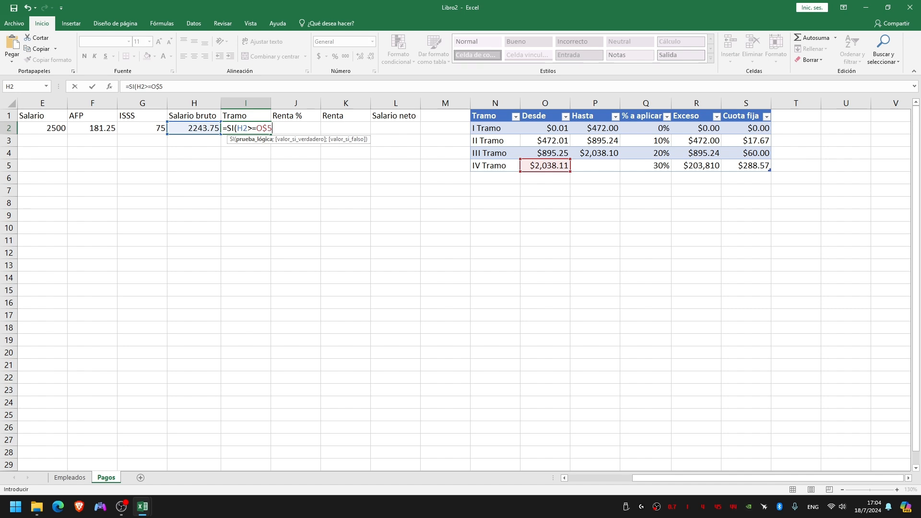
Step: Complete the I2 formula as =SI(H2>=O$5;N$5;), returning the IV Tramo name when true and leaving the false argument empty
{"action": "key", "text": "F2"}
{"action": "type", "text": ";"}
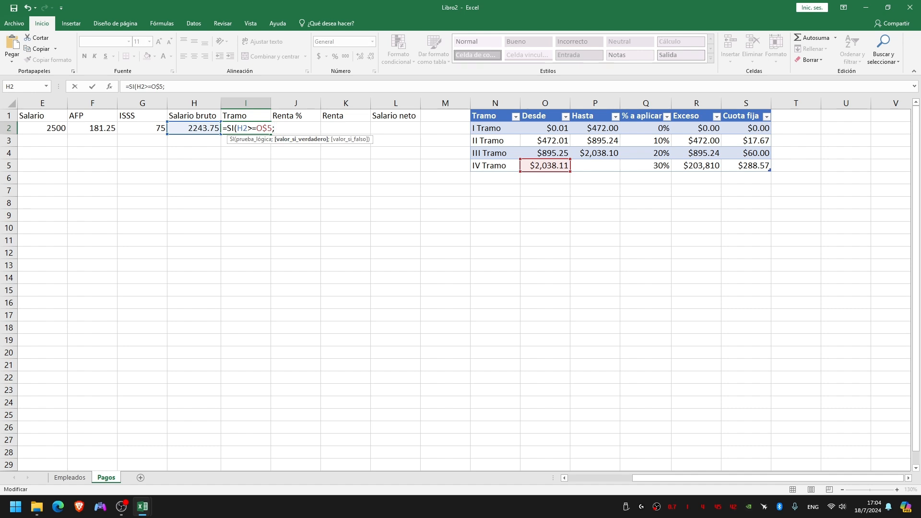
{"action": "type", "text": "N"}
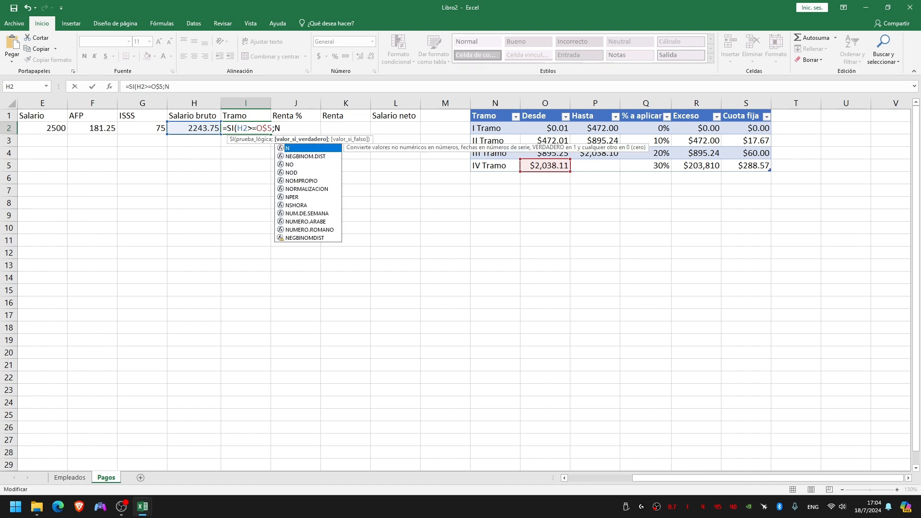
{"action": "type", "text": "$5"}
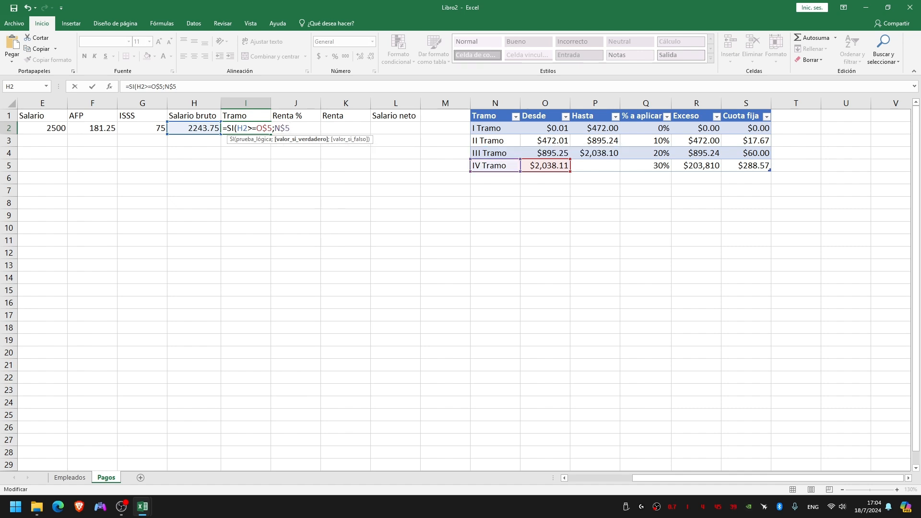
{"action": "type", "text": ","}
{"action": "key", "text": "BackSpace"}
{"action": "type", "text": ";"}
{"action": "type", "text": "("}
{"action": "type", "text": ")"}
{"action": "key", "text": "Return"}
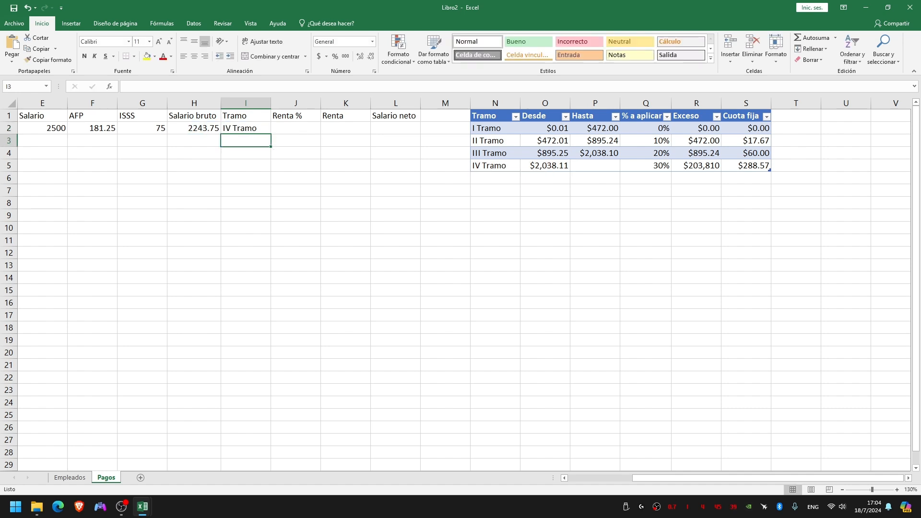
Step: Nest SI(Y( in the false argument of the I2 formula, with H2>=O$4 as its first condition
{"action": "left_click", "coordinate": [245, 128]}
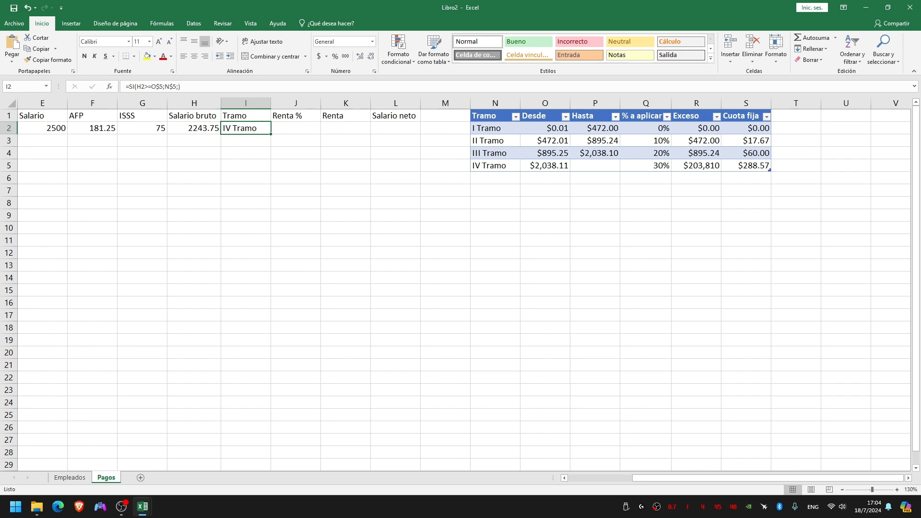
{"action": "double_click", "coordinate": [256, 128]}
{"action": "left_click", "coordinate": [293, 128]}
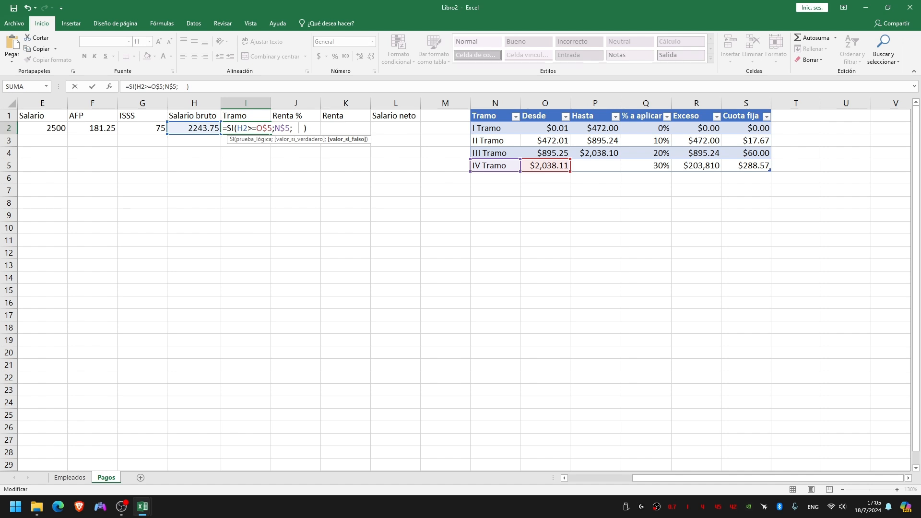
{"action": "type", "text": "SI"}
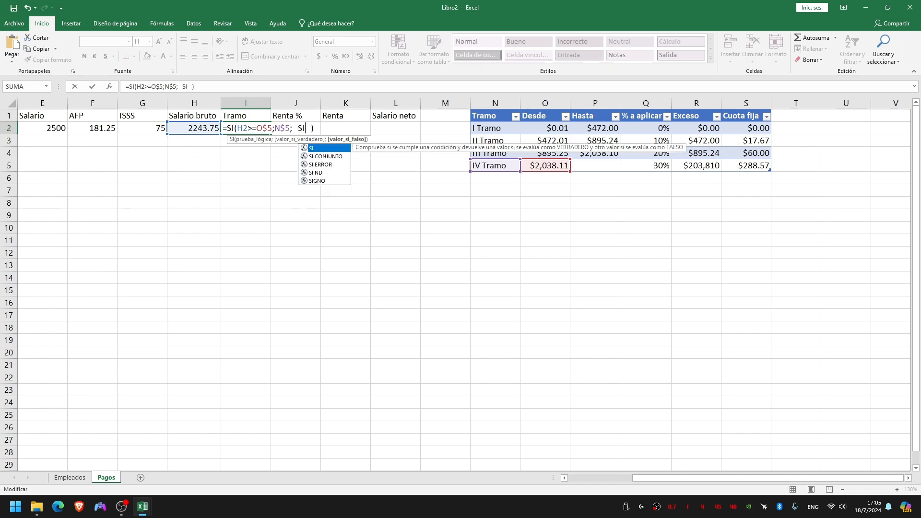
{"action": "type", "text": "("}
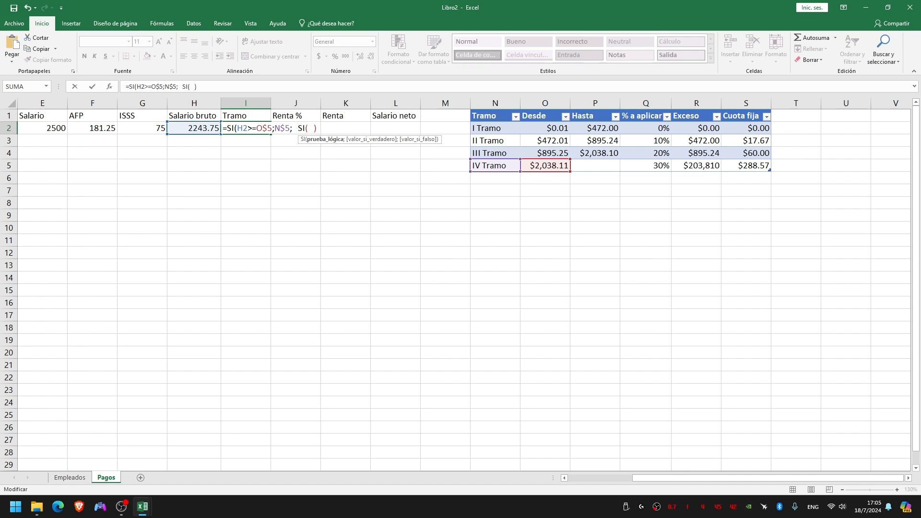
{"action": "type", "text": "Y"}
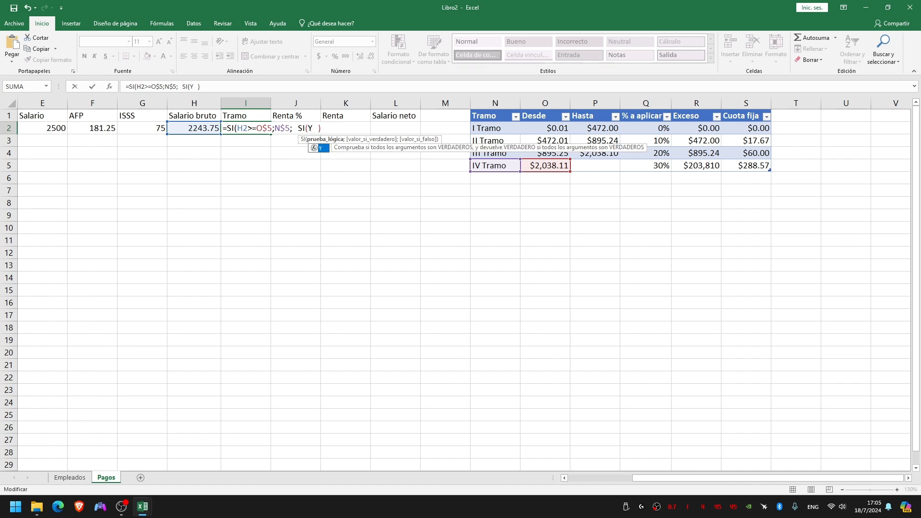
{"action": "type", "text": "("}
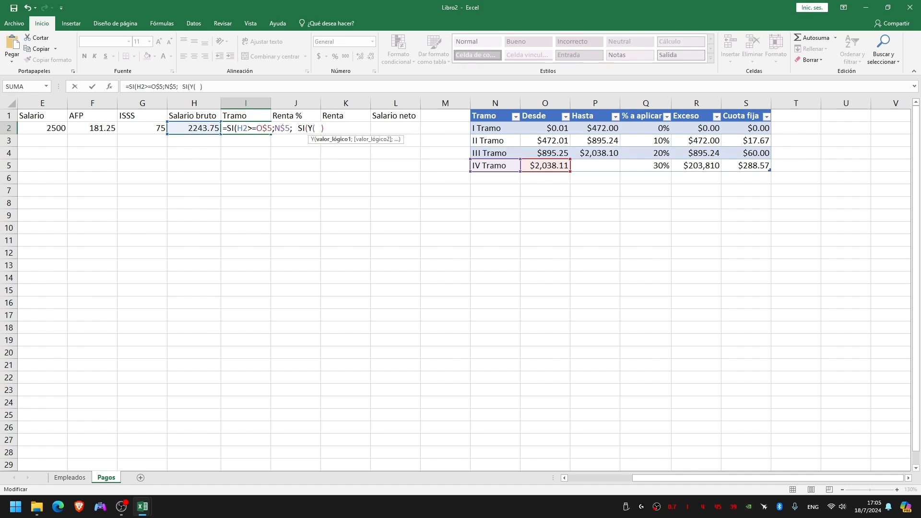
{"action": "key", "text": "Left"}
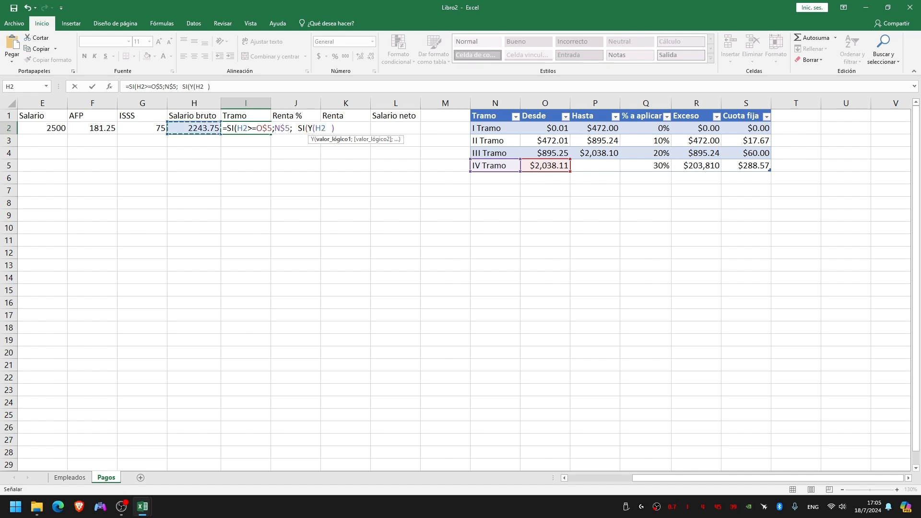
{"action": "type", "text": ">=O"}
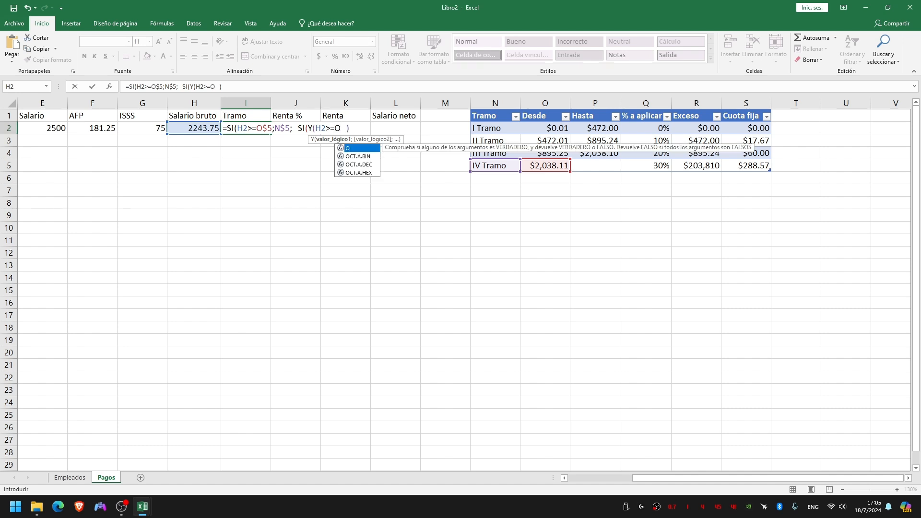
{"action": "type", "text": "$4"}
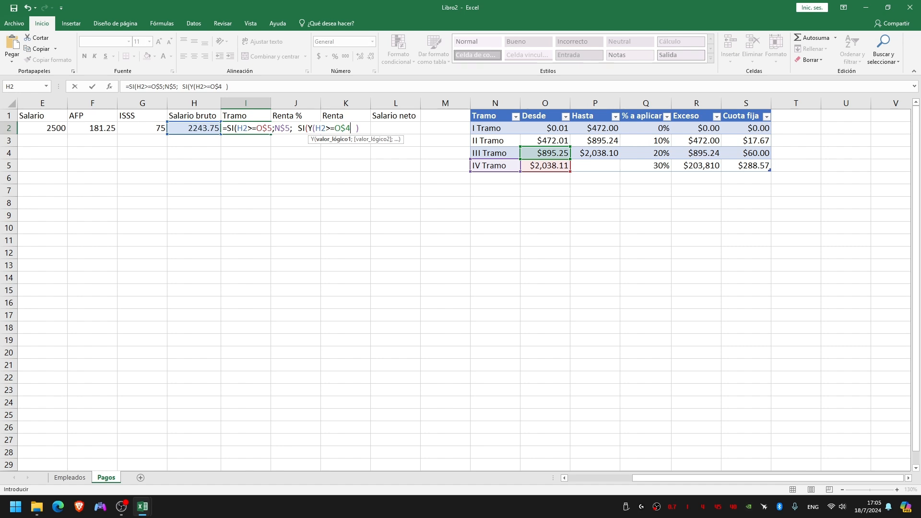
Step: Add H2<=P$4 as the second condition of the nested Y function and close its parenthesis
{"action": "type", "text": ";"}
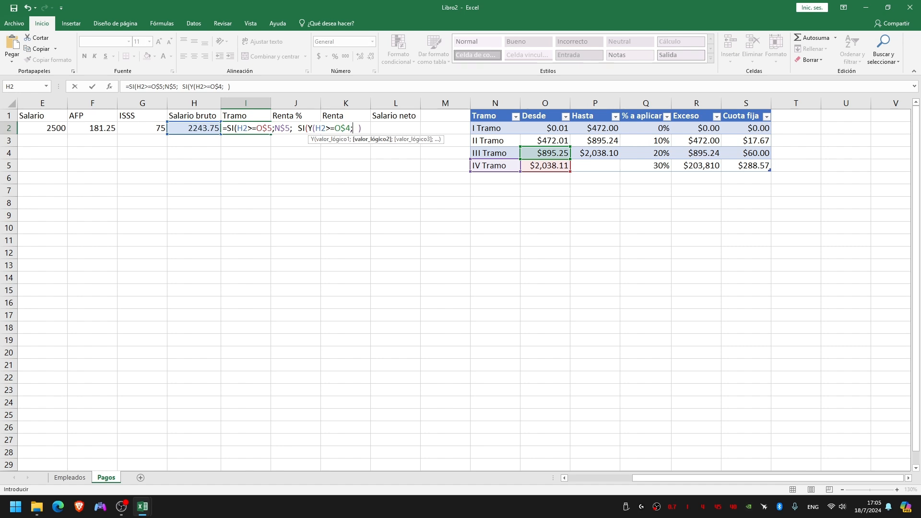
{"action": "type", "text": "H2"}
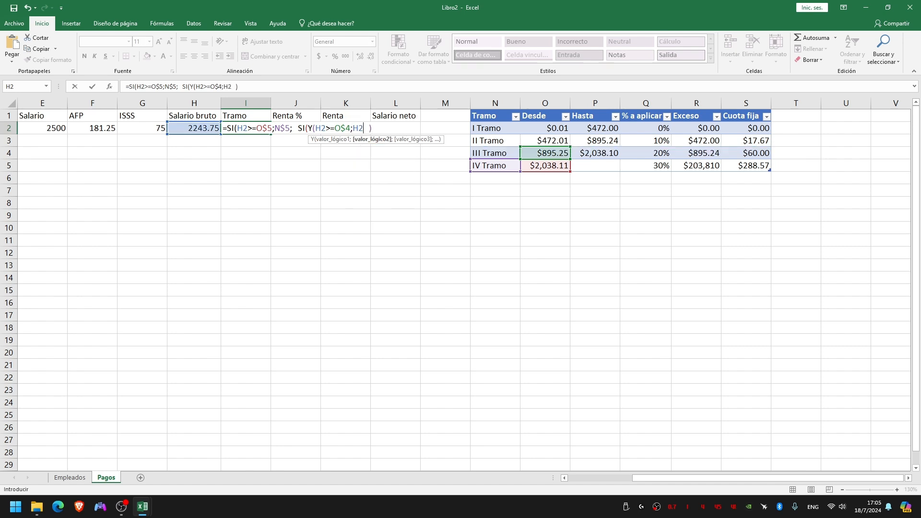
{"action": "type", "text": "<=P"}
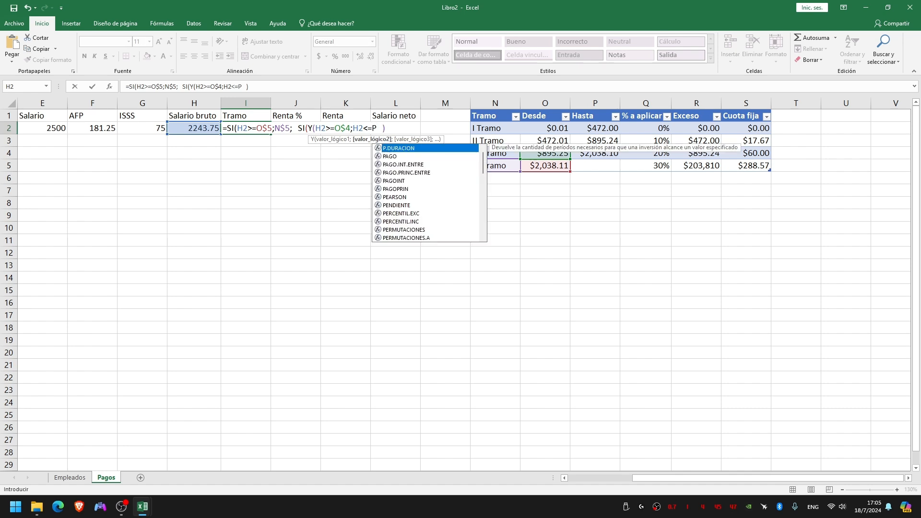
{"action": "type", "text": "$"}
{"action": "type", "text": "4"}
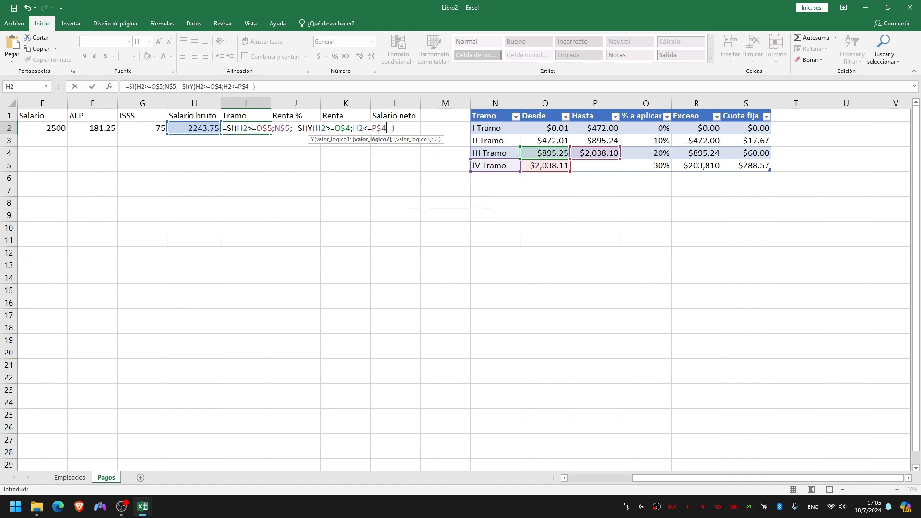
{"action": "type", "text": ")"}
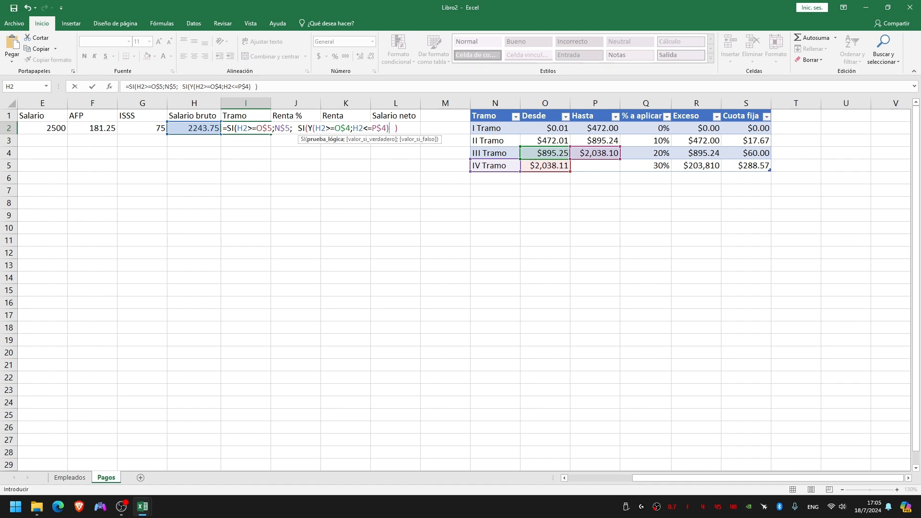
Step: Return N$4 as the nested SI's true value, leave its false argument empty and close it
{"action": "type", "text": ";"}
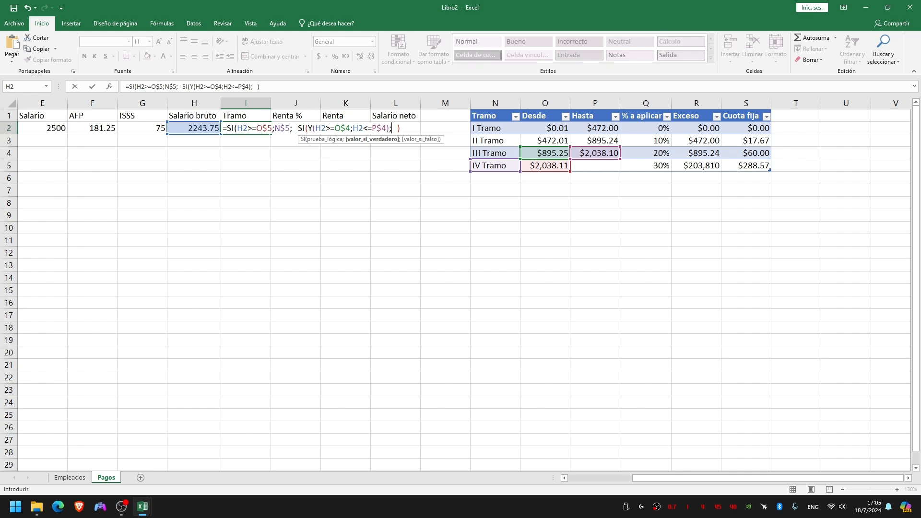
{"action": "type", "text": "N "}
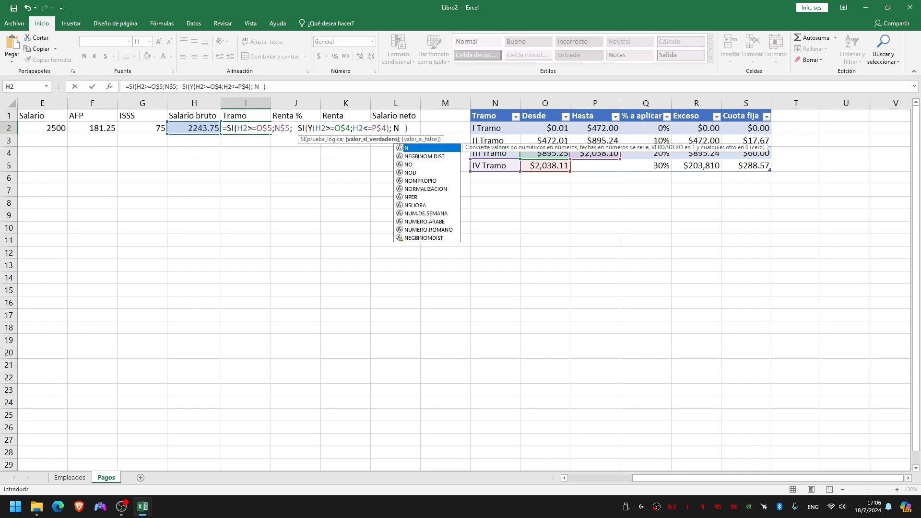
{"action": "type", "text": "$3"}
{"action": "key", "text": "BackSpace"}
{"action": "type", "text": "4"}
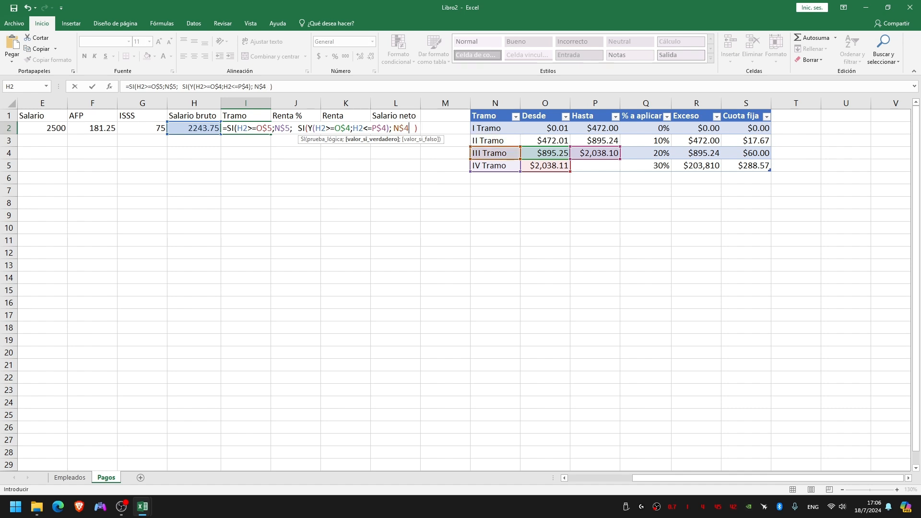
{"action": "type", "text": ";"}
{"action": "key", "text": "BackSpace"}
{"action": "type", "text": ")"}
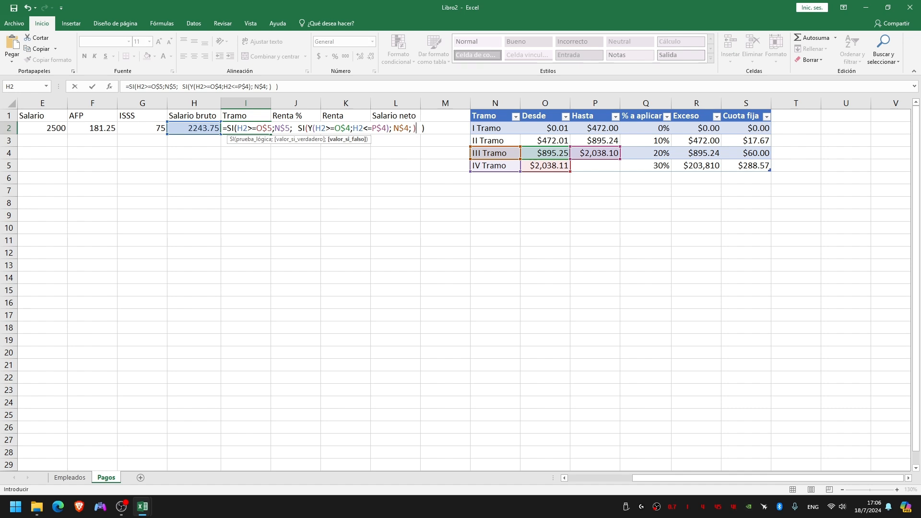
Step: Copy the nested expression SI(Y(H2>=O$4;H2<=P$4); N$4; ) and paste it into its own empty false argument in the I2 formula
{"action": "key", "text": "shift+Left"}
{"action": "key", "text": "shift+Left"}
{"action": "key", "text": "shift+Left"}
{"action": "key", "text": "shift+Left"}
{"action": "key", "text": "shift+Left"}
{"action": "key", "text": "shift+Left"}
{"action": "key", "text": "shift+Left"}
{"action": "key", "text": "shift+Left"}
{"action": "key", "text": "shift+Left"}
{"action": "key", "text": "shift+Left"}
{"action": "key", "text": "shift+Left"}
{"action": "key", "text": "shift+Left"}
{"action": "key", "text": "shift+Left"}
{"action": "key", "text": "shift+Left"}
{"action": "key", "text": "shift+Left"}
{"action": "key", "text": "shift+Left"}
{"action": "key", "text": "shift+Left"}
{"action": "key", "text": "shift+Left"}
{"action": "key", "text": "shift+Left"}
{"action": "key", "text": "shift+Left"}
{"action": "key", "text": "shift+Left"}
{"action": "key", "text": "shift+Left"}
{"action": "key", "text": "shift+Left"}
{"action": "key", "text": "shift+Left"}
{"action": "key", "text": "ctrl+c"}
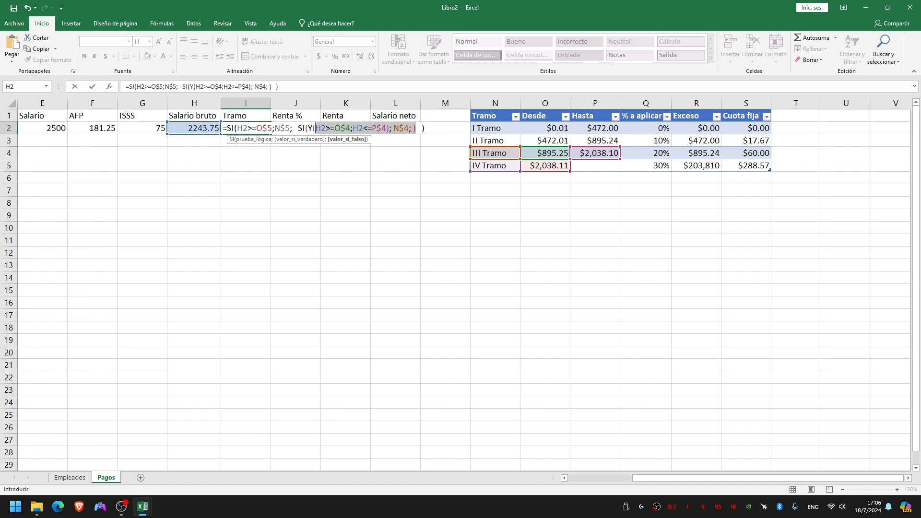
{"action": "key", "text": "F2"}
{"action": "right_click", "coordinate": [297, 127]}
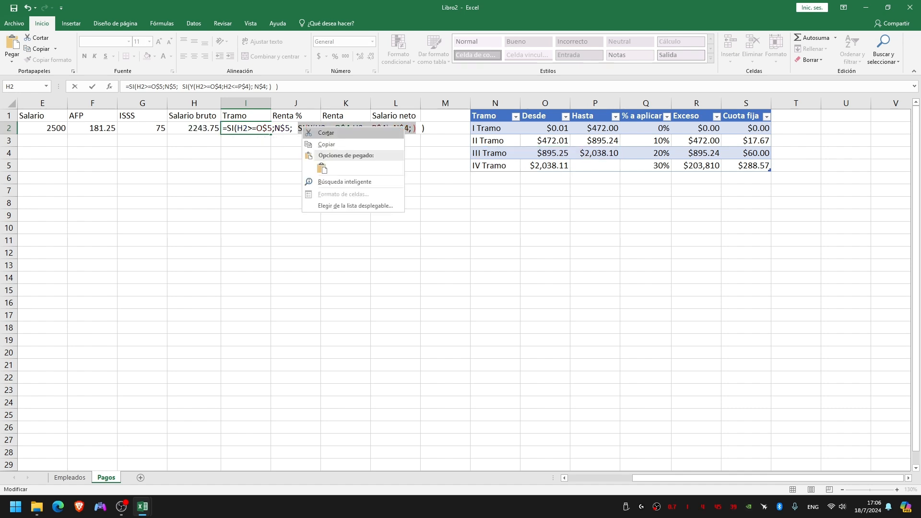
{"action": "left_click", "coordinate": [329, 143]}
{"action": "left_click", "coordinate": [406, 128]}
{"action": "left_click", "coordinate": [411, 128]}
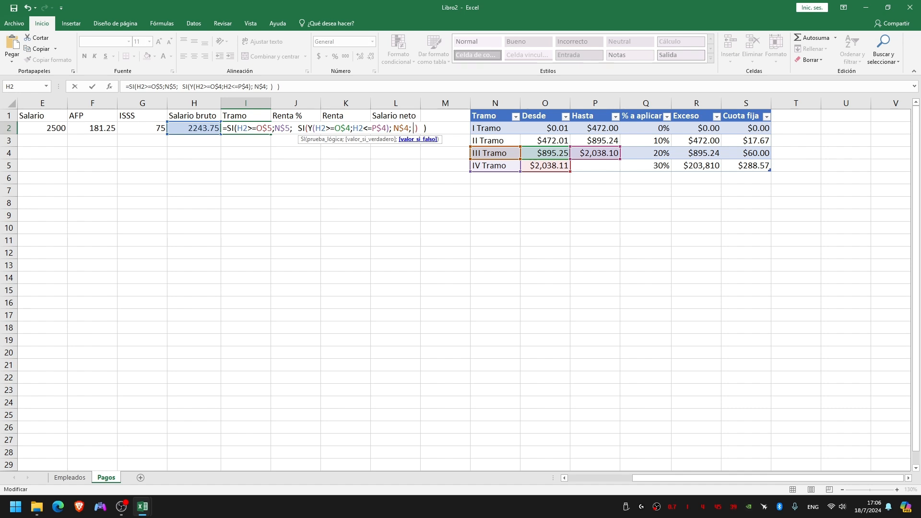
{"action": "key", "text": "BackSpace"}
{"action": "key", "text": "ctrl+v"}
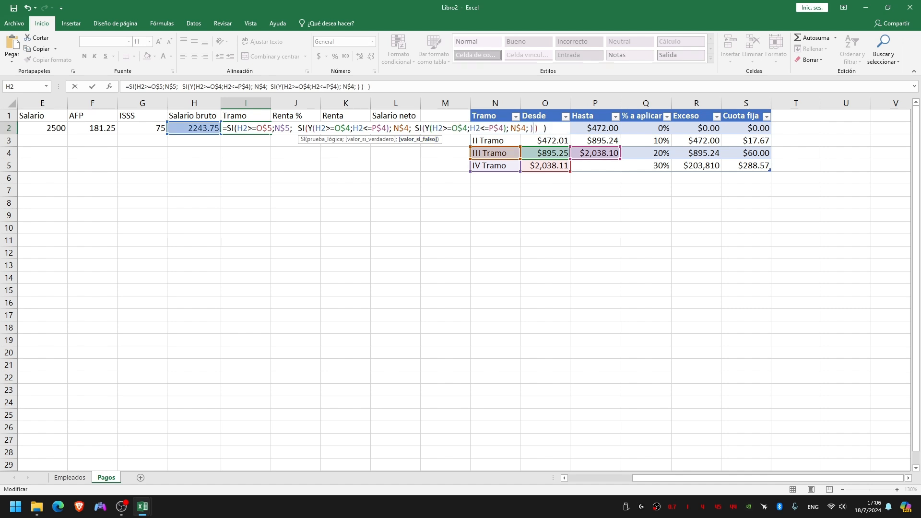
Step: Point the pasted nested SI in the I2 formula to row 3, using O$3, P$3 and N$3
{"action": "left_click", "coordinate": [468, 128]}
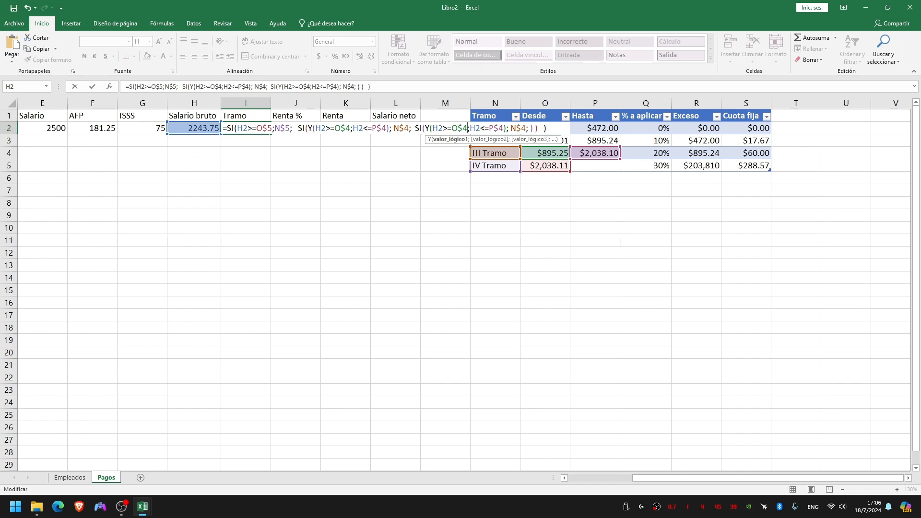
{"action": "key", "text": "BackSpace"}
{"action": "type", "text": "3"}
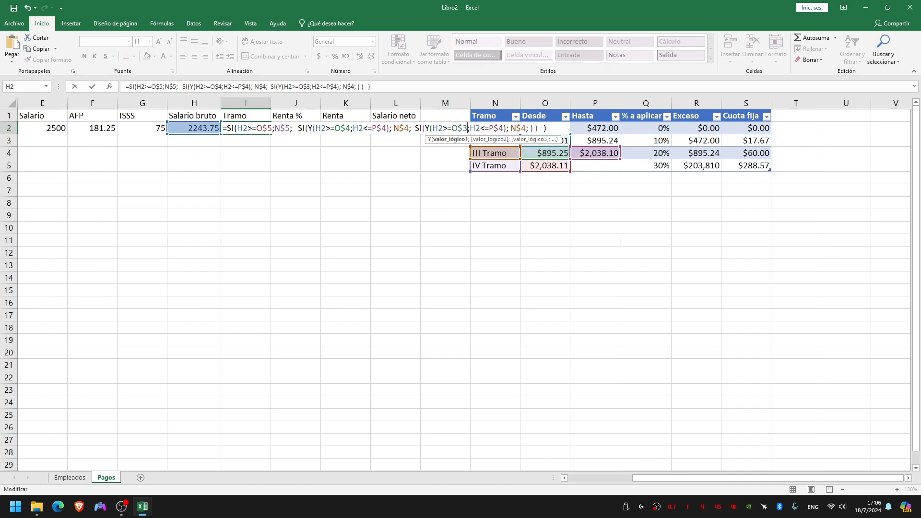
{"action": "left_click", "coordinate": [498, 128]}
{"action": "key", "text": "Delete"}
{"action": "type", "text": "3"}
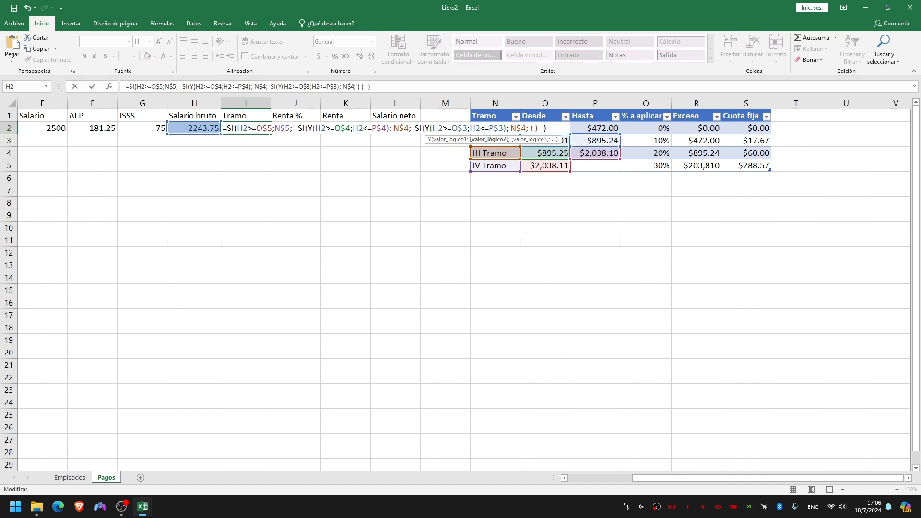
{"action": "left_click", "coordinate": [527, 128]}
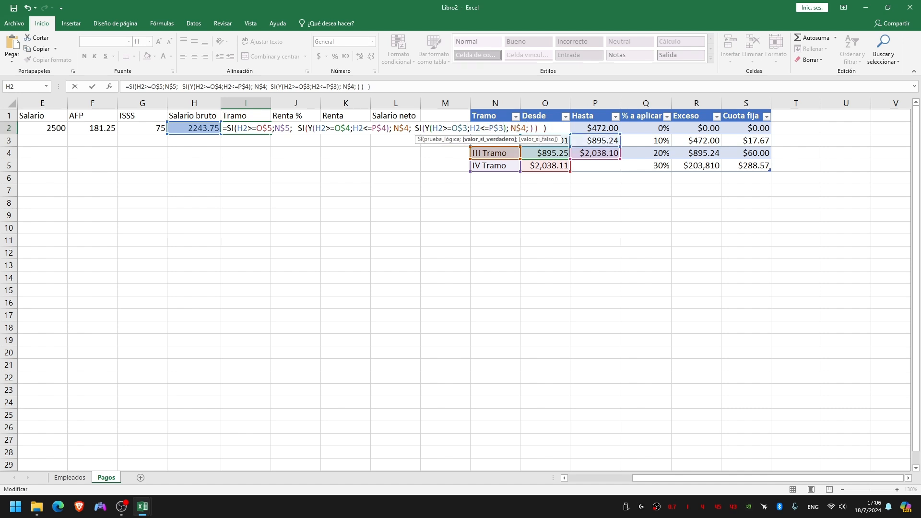
{"action": "key", "text": "BackSpace"}
{"action": "type", "text": "3"}
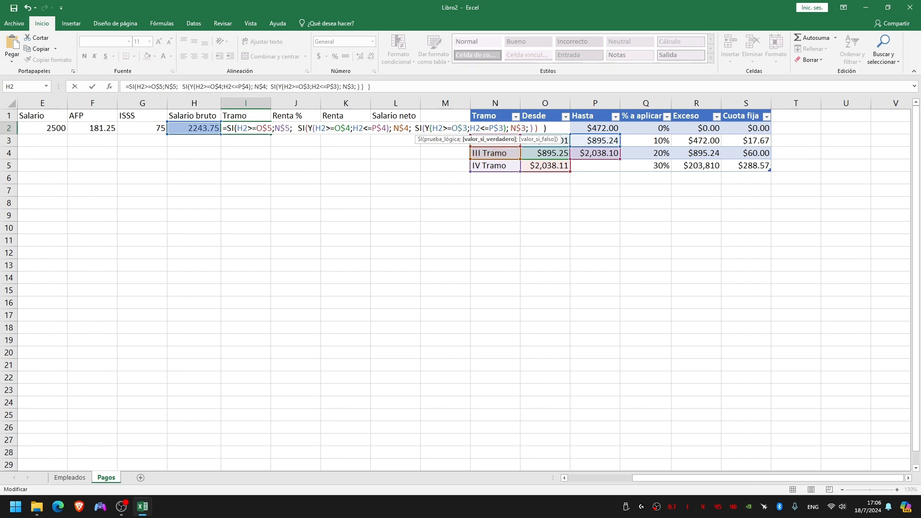
Step: Set N$2 as the innermost SI's false value and commit the Tramo formula in I2
{"action": "key", "text": "Right"}
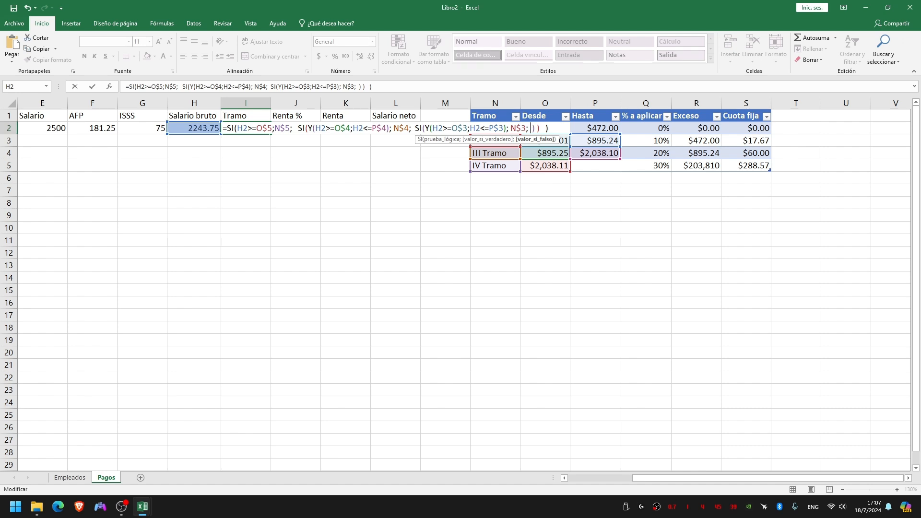
{"action": "type", "text": "N "}
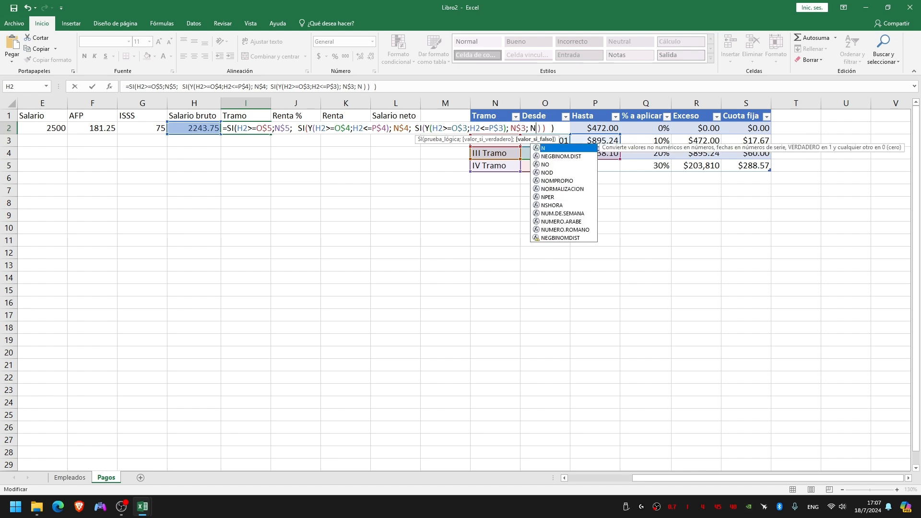
{"action": "type", "text": "$"}
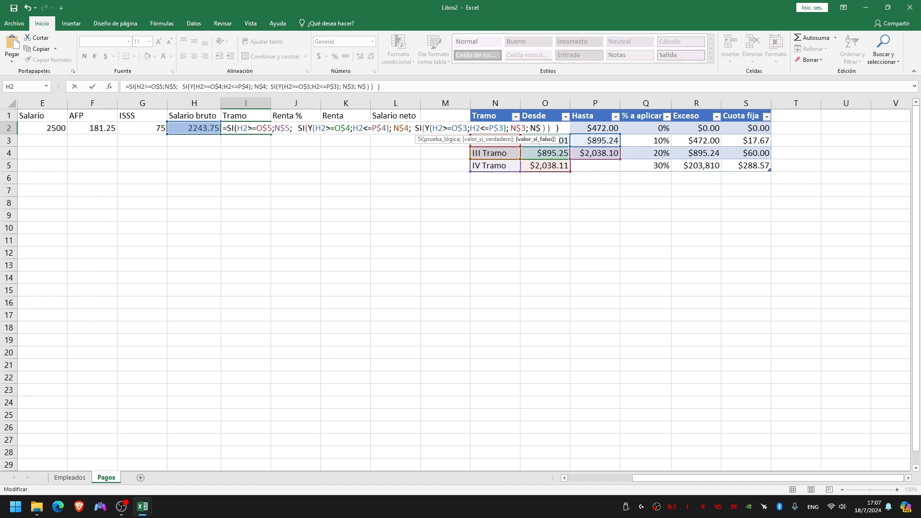
{"action": "type", "text": "2"}
{"action": "key", "text": "Return"}
{"action": "key", "text": "Up"}
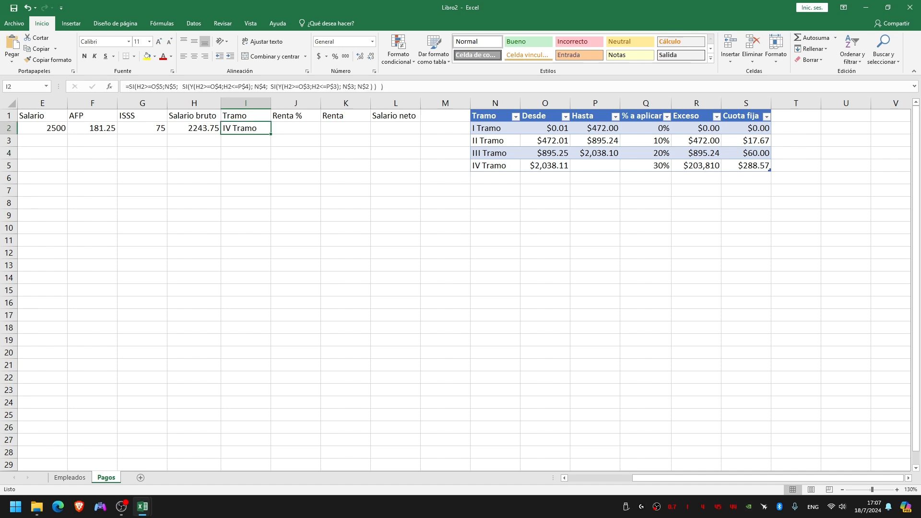
Step: Start a BUSCARV formula in the Renta % cell J2 with I2 as the lookup value
{"action": "key", "text": "Right"}
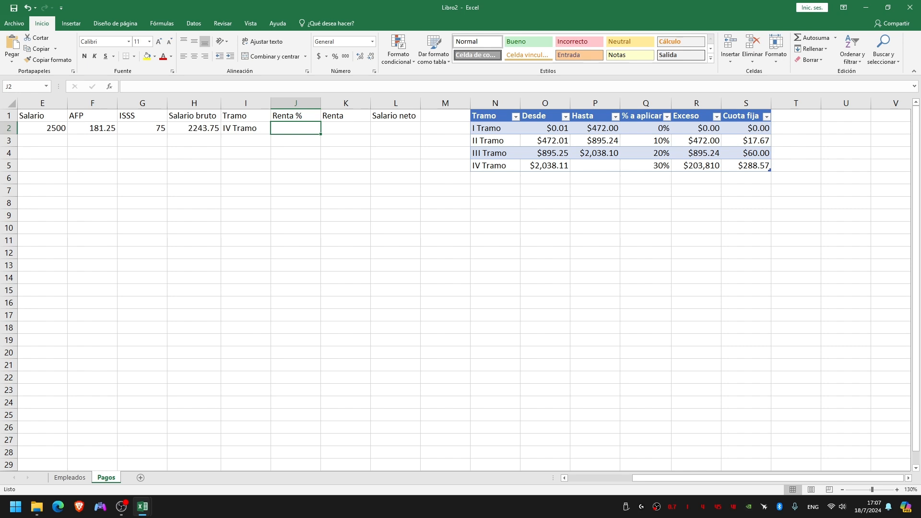
{"action": "type", "text": "="}
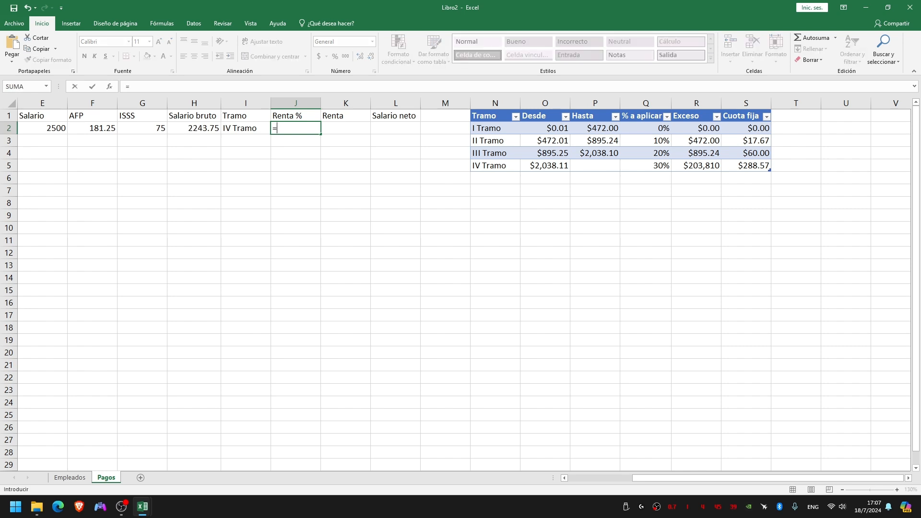
{"action": "type", "text": "BUS"}
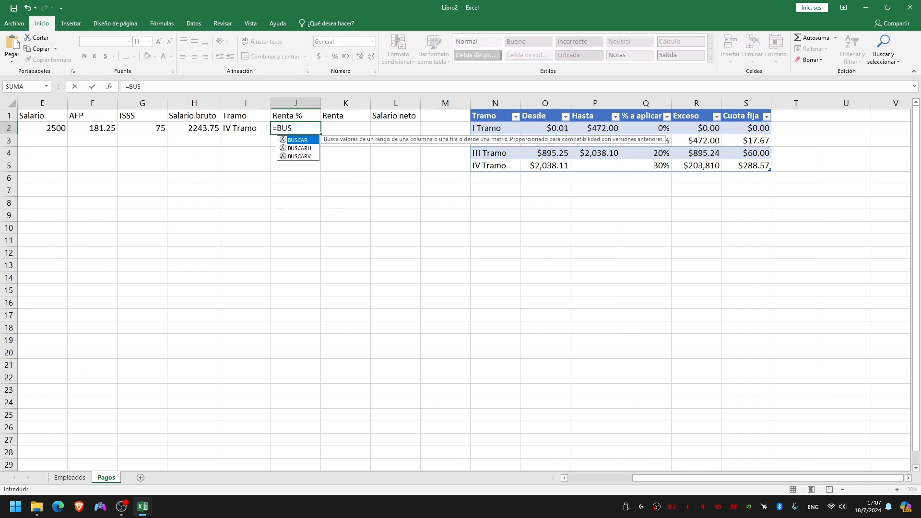
{"action": "key", "text": "Down"}
{"action": "key", "text": "Down"}
{"action": "key", "text": "Tab"}
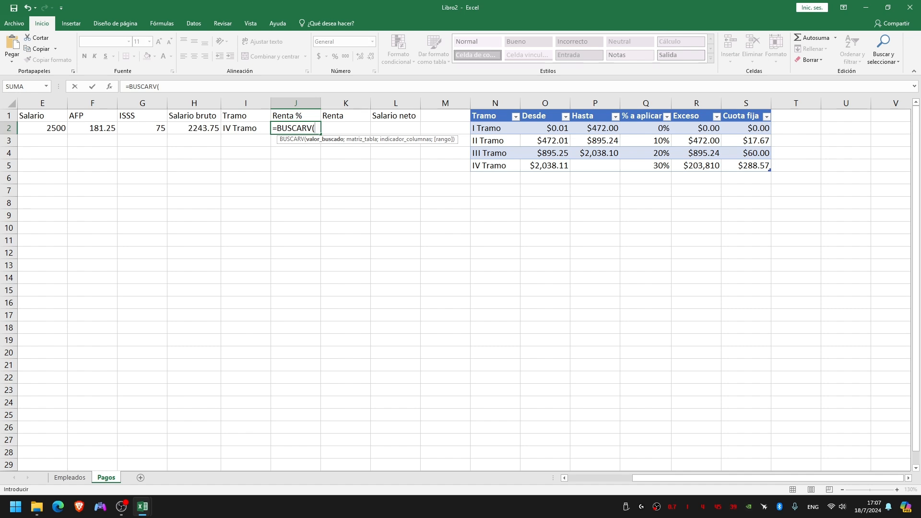
{"action": "key", "text": "Left"}
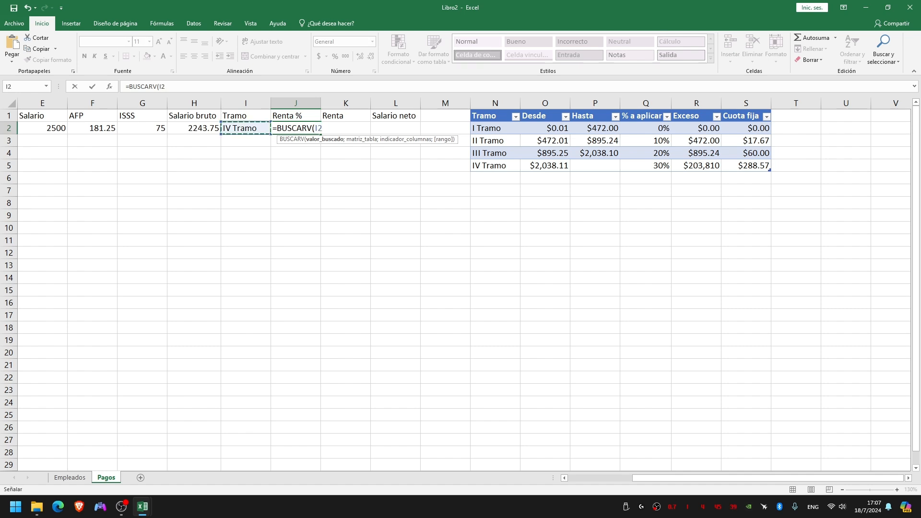
{"action": "type", "text": ";"}
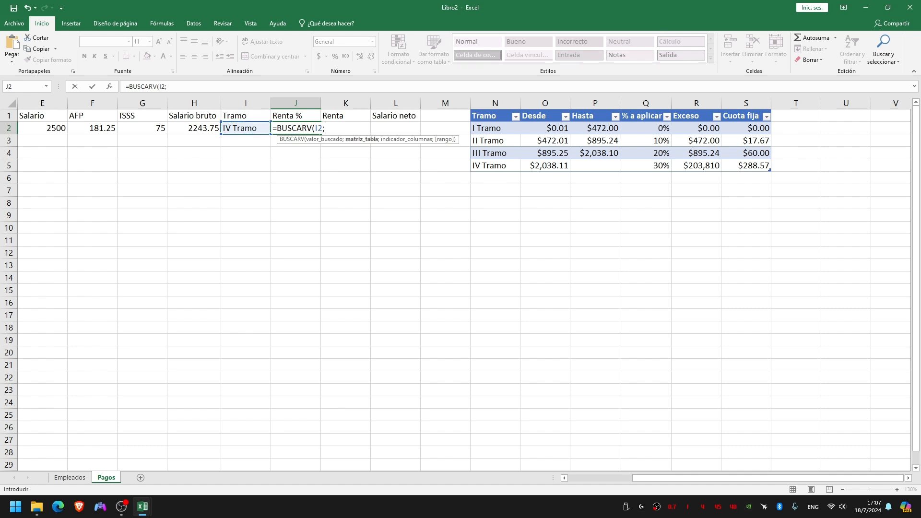
Step: Complete the J2 lookup with TablaRenta as the table, column index 4 and FALSO for exact match, and commit it
{"action": "type", "text": "Tabl"}
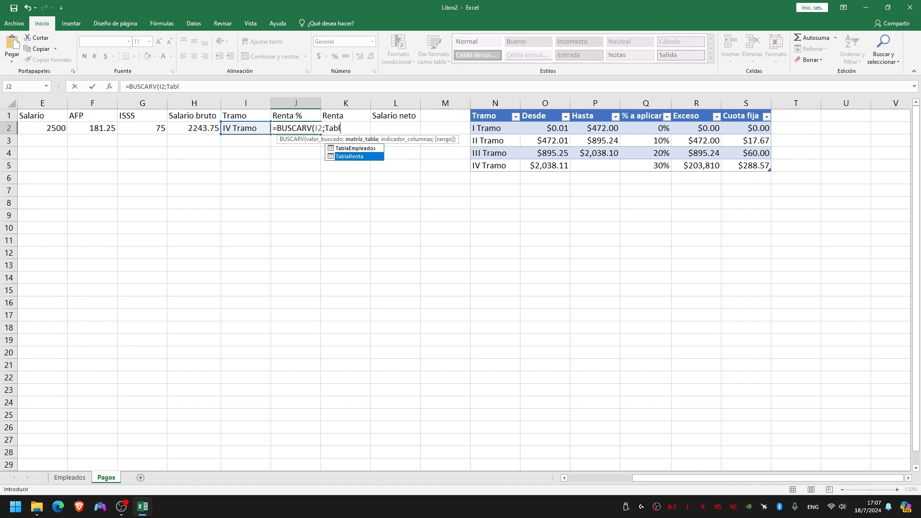
{"action": "type", "text": "aRenta"}
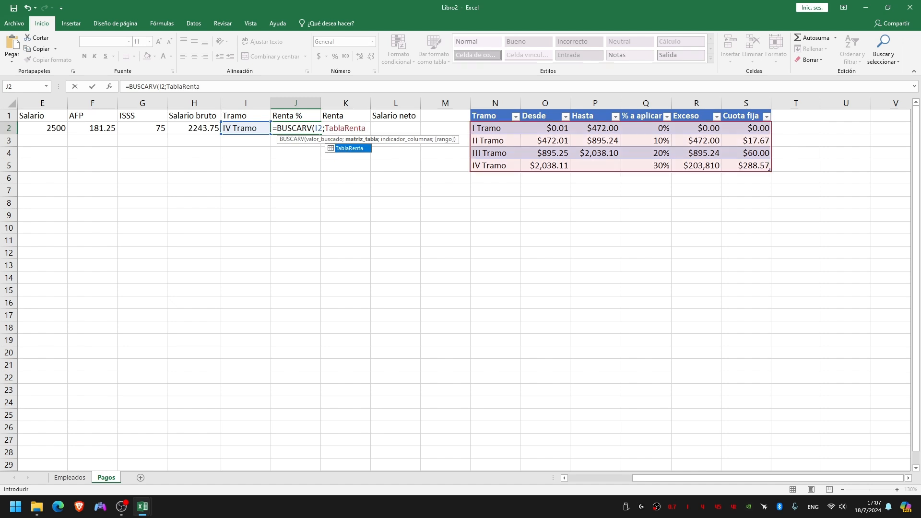
{"action": "type", "text": ";"}
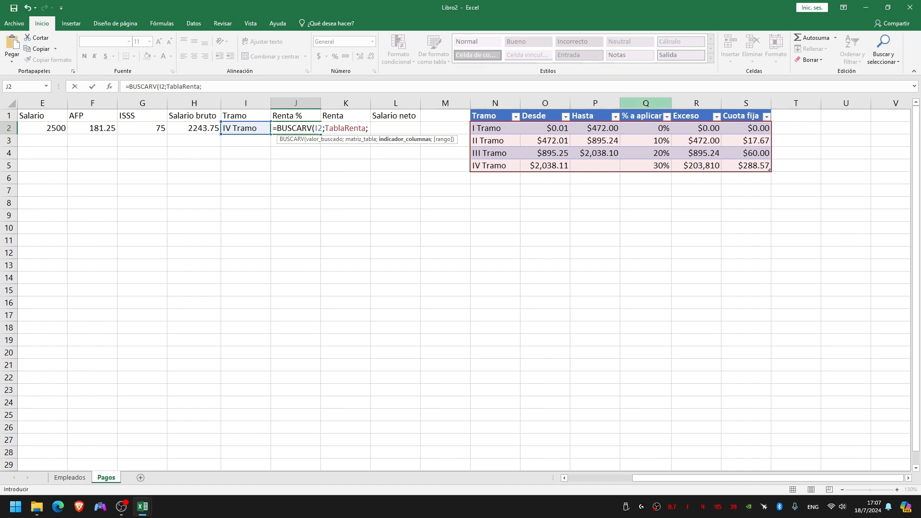
{"action": "type", "text": "4"}
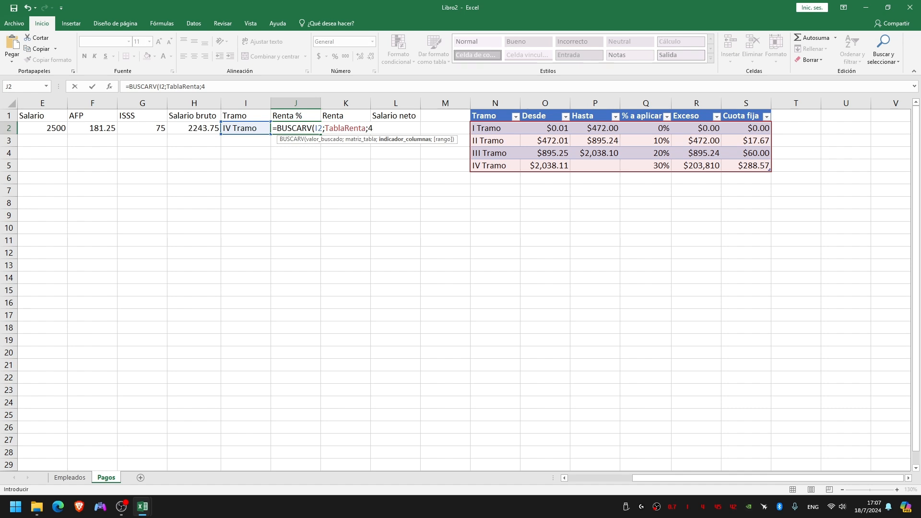
{"action": "type", "text": ";"}
{"action": "key", "text": "Down"}
{"action": "key", "text": "Tab"}
{"action": "type", "text": ")"}
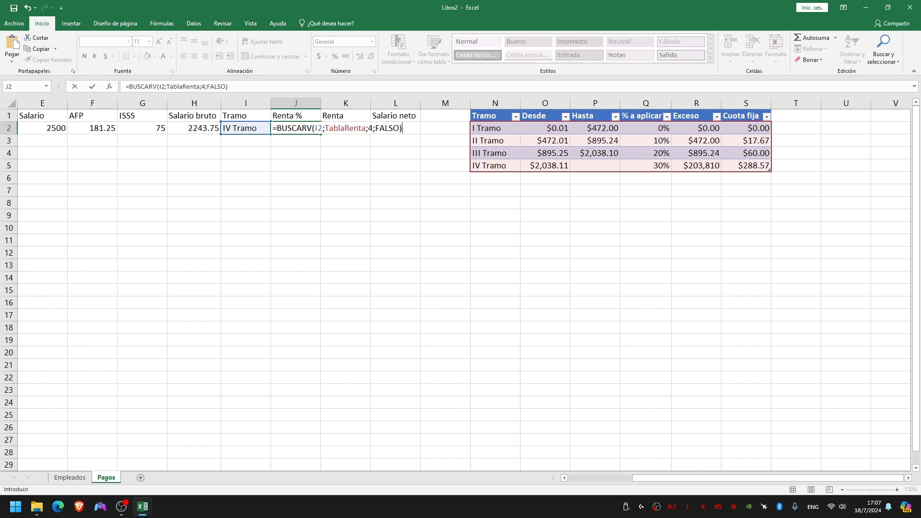
{"action": "key", "text": "Return"}
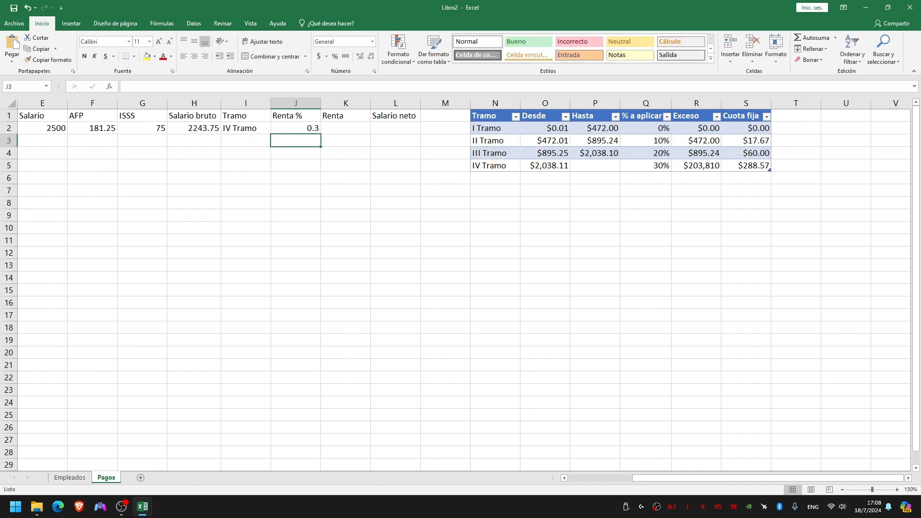
Step: Format the Renta % value in J2 as Porcentaje with no decimal places
{"action": "key", "text": "Up"}
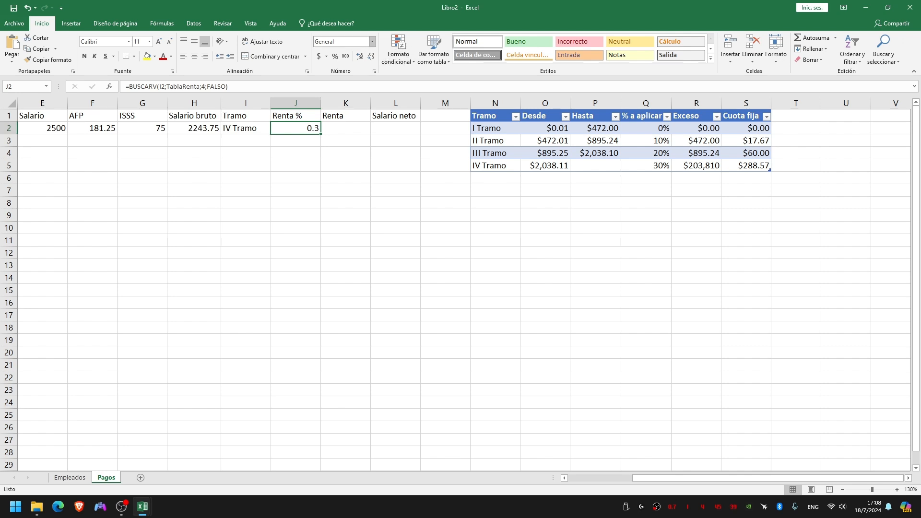
{"action": "left_click", "coordinate": [373, 42]}
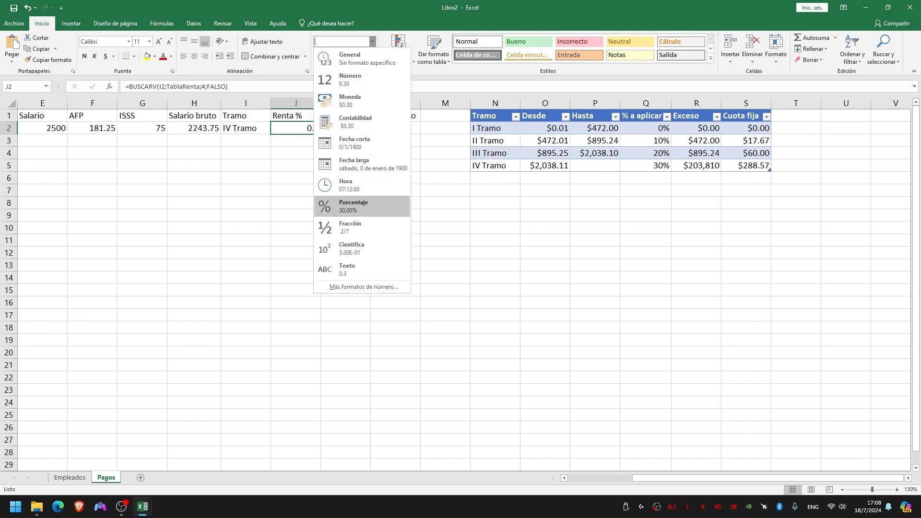
{"action": "left_click", "coordinate": [345, 206]}
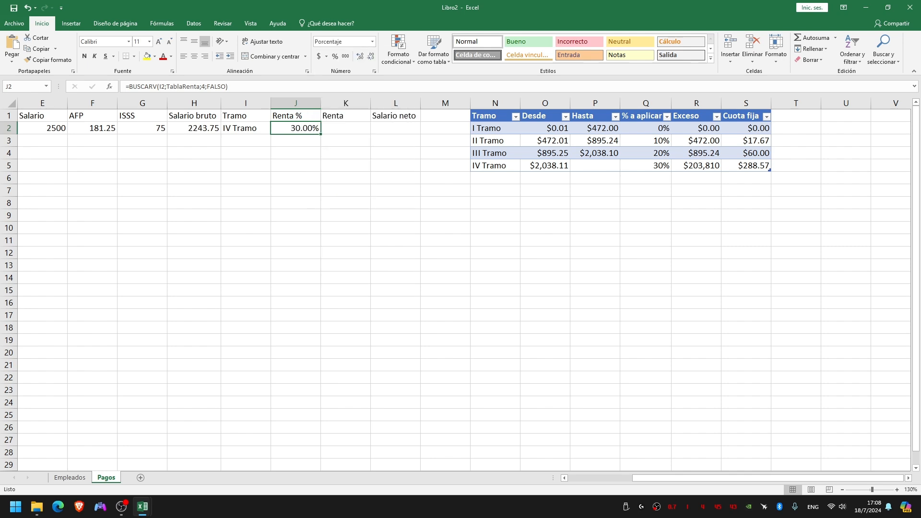
{"action": "left_click", "coordinate": [370, 56]}
{"action": "left_click", "coordinate": [370, 56]}
{"action": "left_click", "coordinate": [345, 128]}
{"action": "left_click", "coordinate": [295, 128]}
Step: Examine the values needed for Renta: the Salario bruto and the IV Tramo row's Exceso, % a aplicar and Cuota fija
{"action": "left_click", "coordinate": [346, 128]}
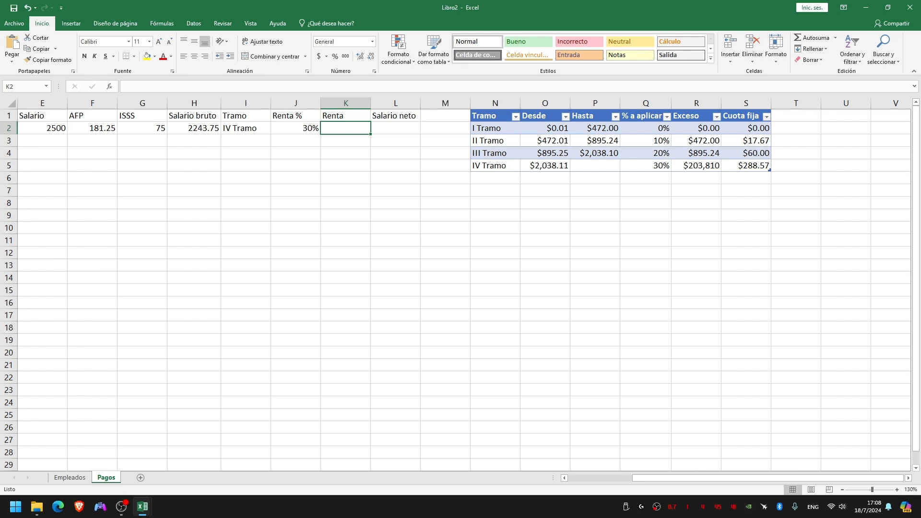
{"action": "double_click", "coordinate": [345, 128]}
{"action": "left_click", "coordinate": [194, 128]}
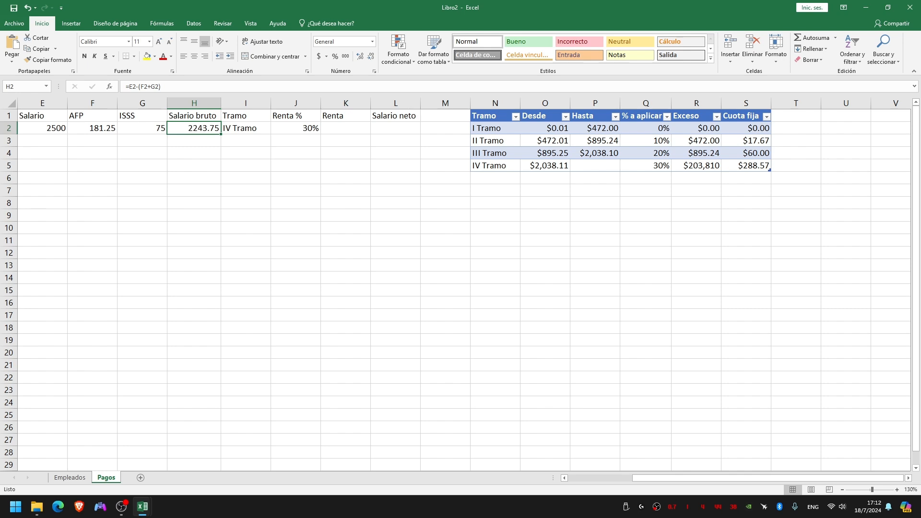
{"action": "left_click", "coordinate": [695, 166]}
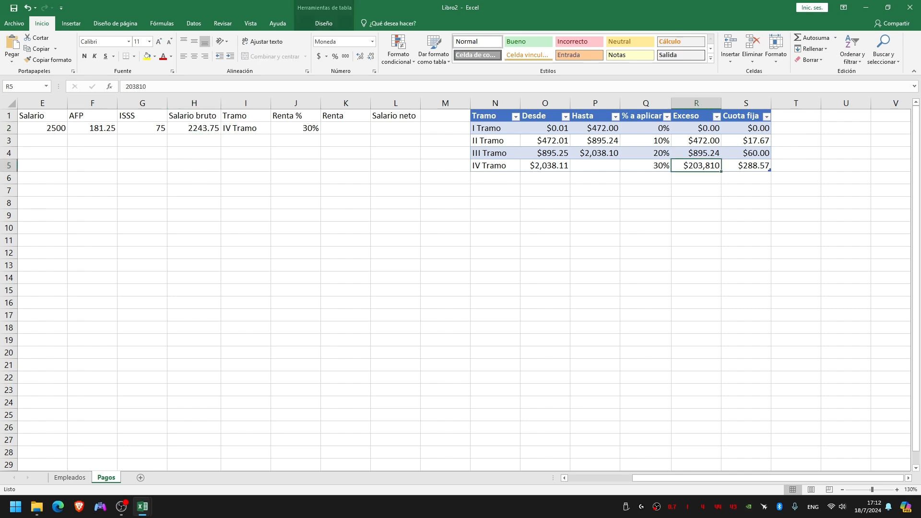
{"action": "left_click", "coordinate": [194, 128]}
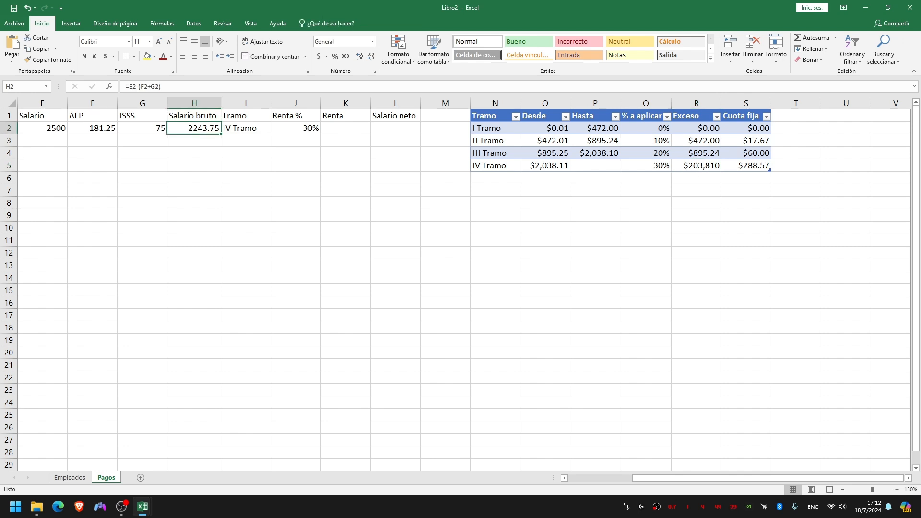
{"action": "left_click", "coordinate": [696, 166]}
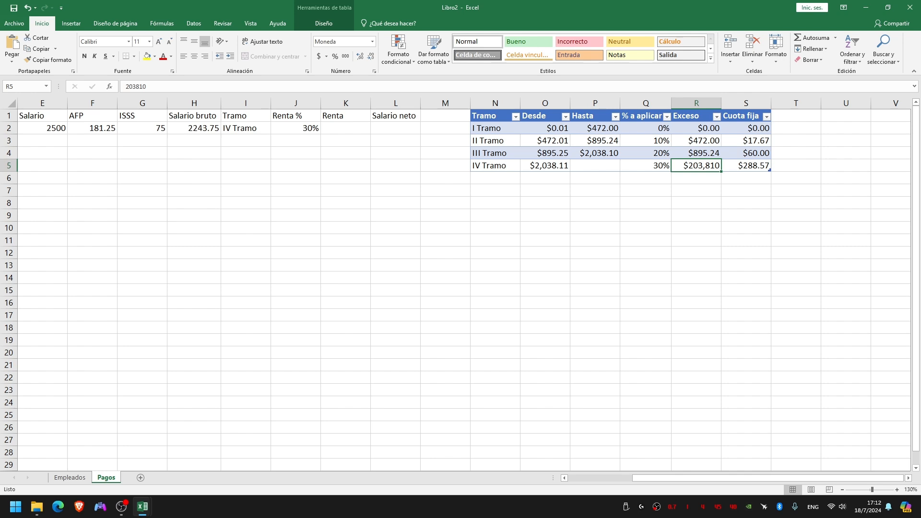
{"action": "left_click", "coordinate": [645, 165]}
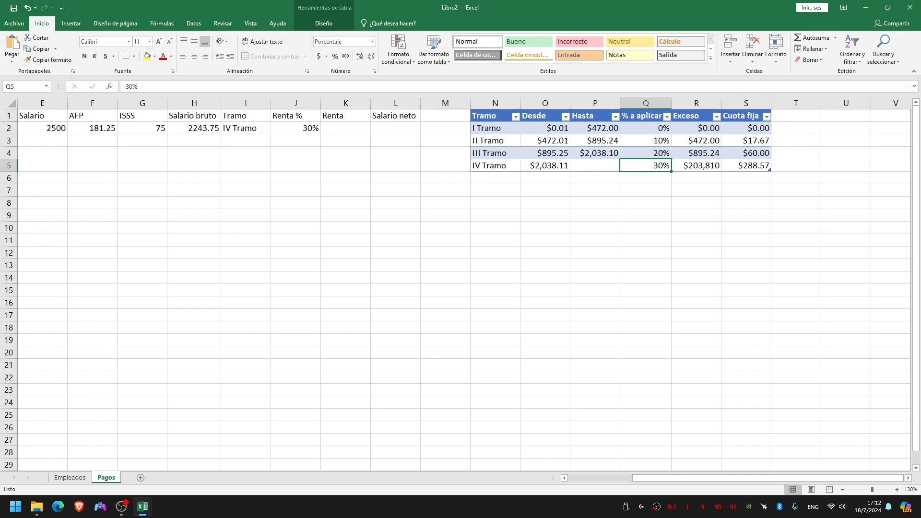
{"action": "left_click", "coordinate": [746, 165]}
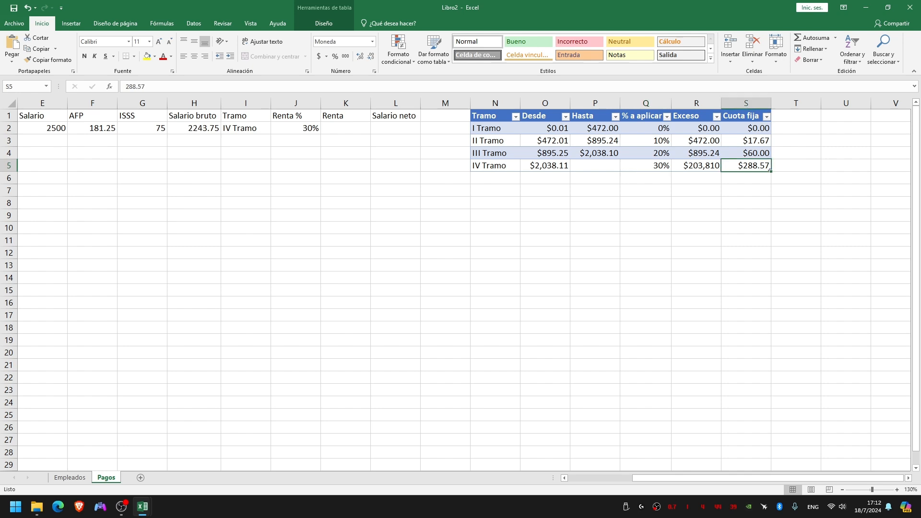
Step: Start the Renta formula in K2 with an open parenthesis, H2 minus a BUSCARV that uses I2 as the lookup value
{"action": "double_click", "coordinate": [346, 128]}
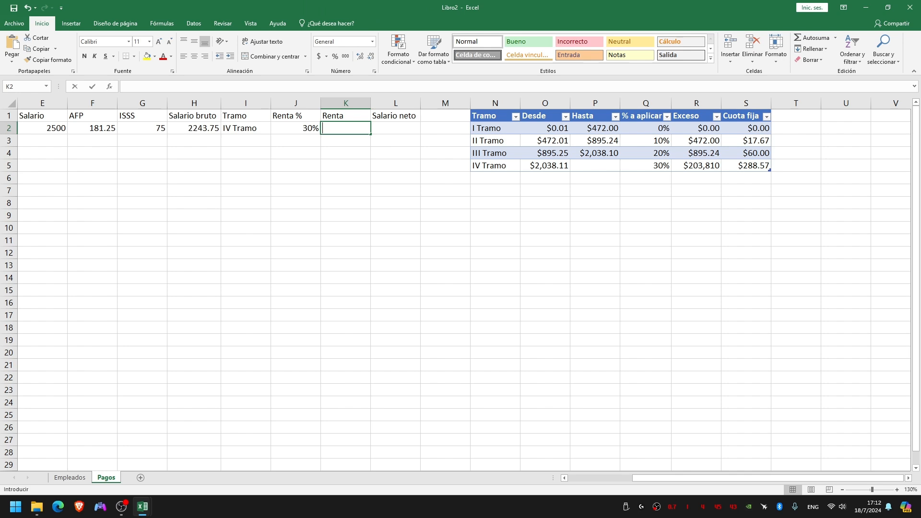
{"action": "type", "text": "="}
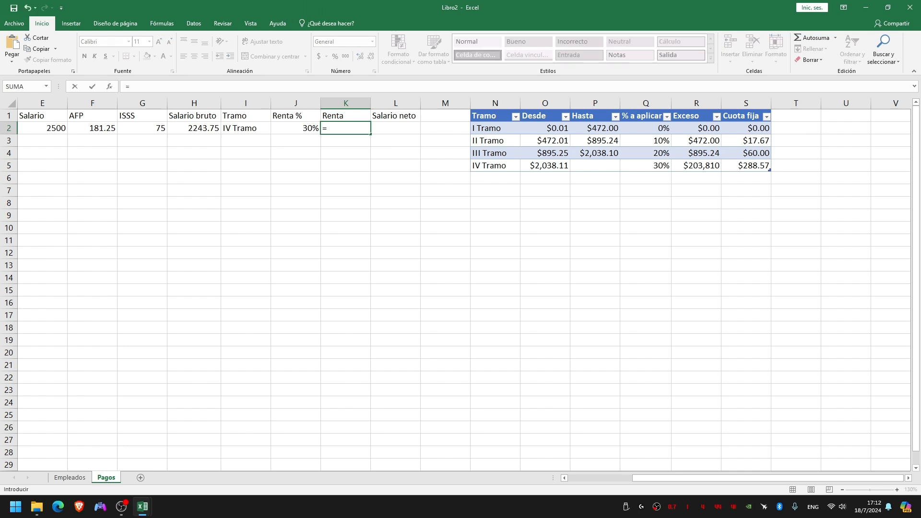
{"action": "type", "text": "("}
{"action": "left_click", "coordinate": [194, 128]}
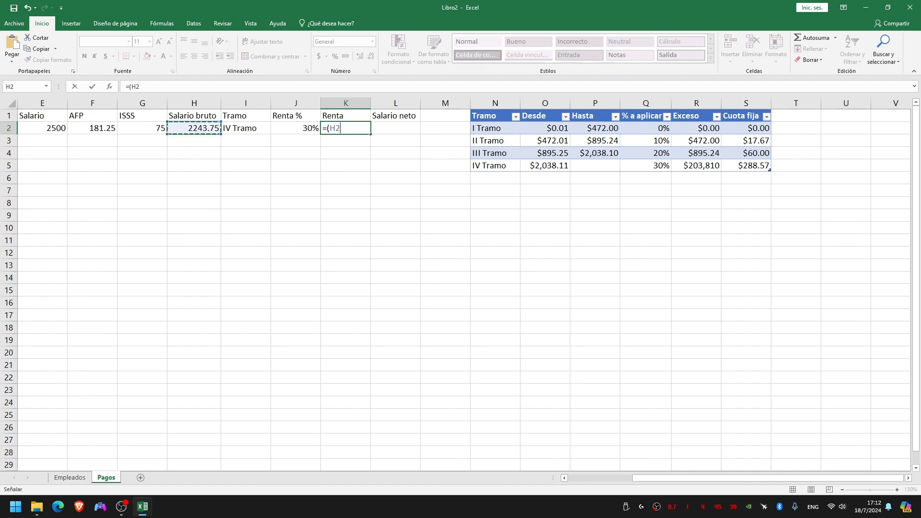
{"action": "type", "text": "/"}
{"action": "key", "text": "BackSpace"}
{"action": "type", "text": "-BUS"}
{"action": "key", "text": "Down"}
{"action": "key", "text": "Down"}
{"action": "key", "text": "Tab"}
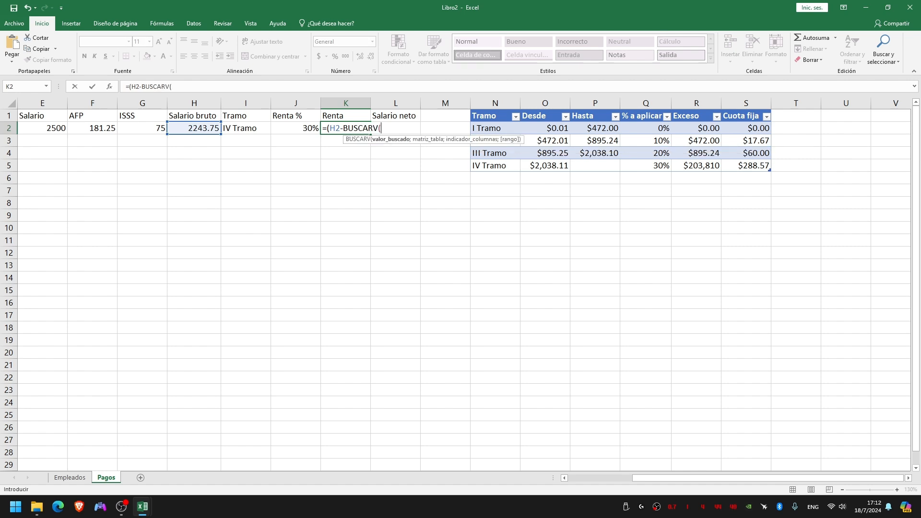
{"action": "key", "text": "Left"}
{"action": "key", "text": "Left"}
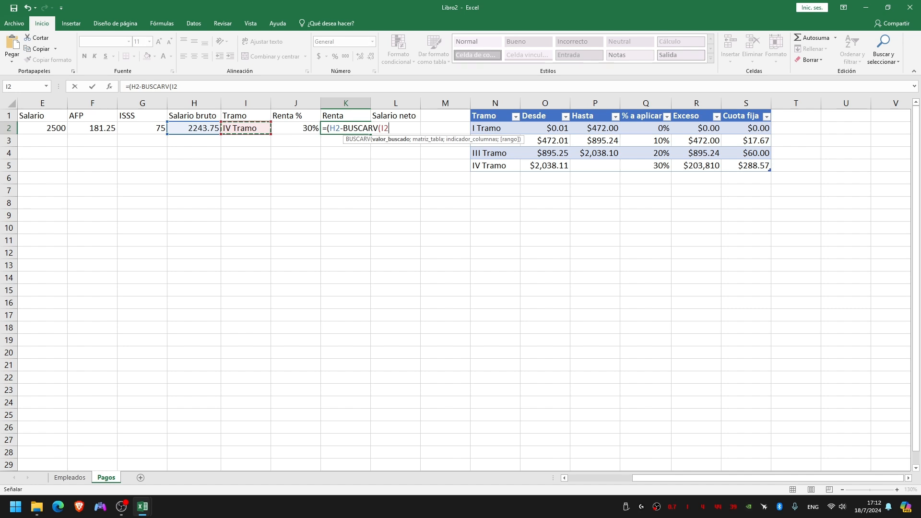
{"action": "type", "text": ";"}
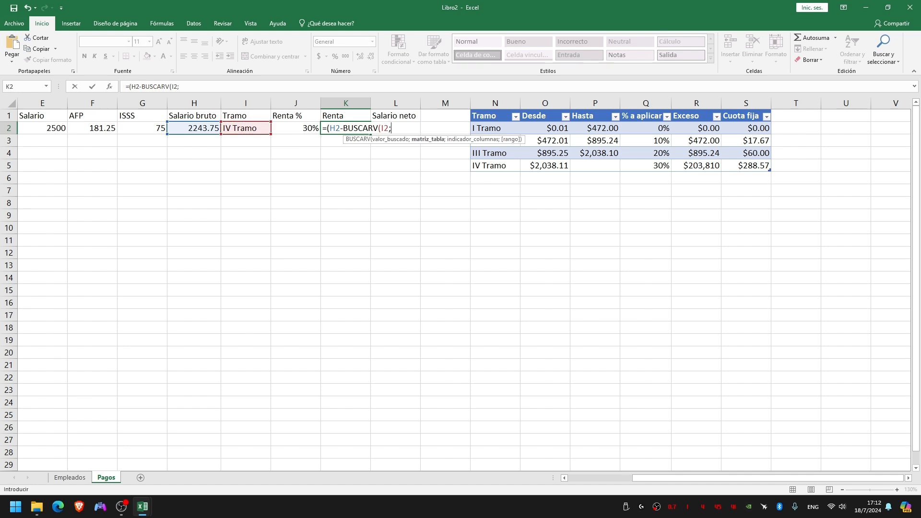
Step: Complete the first BUSCARV in the Renta formula with TablaRenta, column index 5 and FALSO for exact match
{"action": "type", "text": "taba"}
{"action": "key", "text": "BackSpace"}
{"action": "key", "text": "Down"}
{"action": "key", "text": "Tab"}
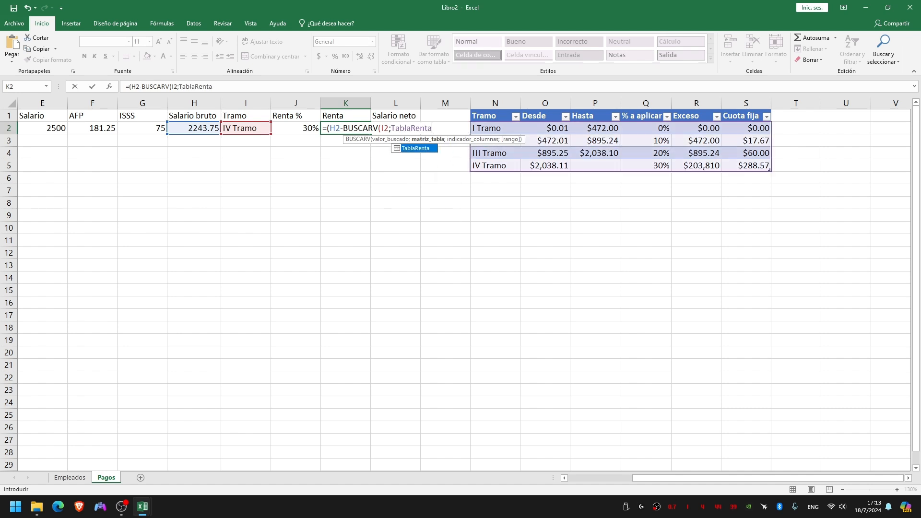
{"action": "type", "text": ";"}
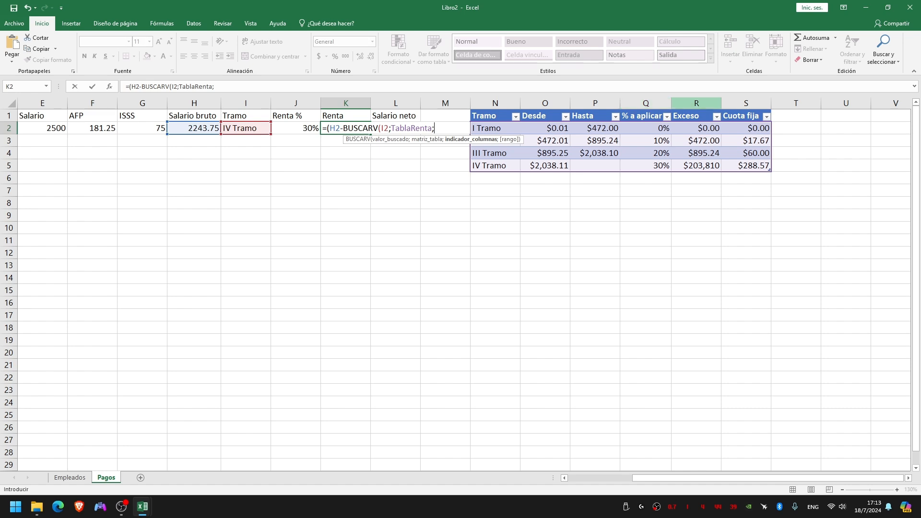
{"action": "type", "text": "5"}
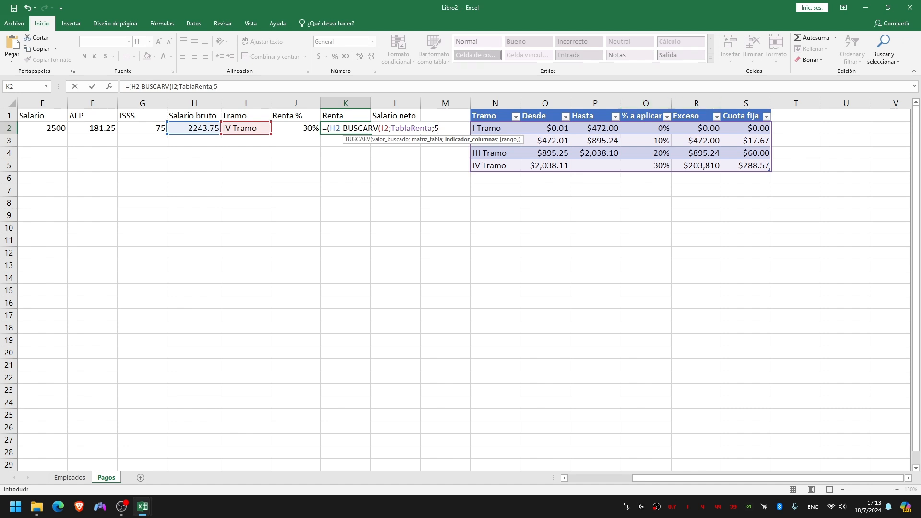
{"action": "type", "text": ";FALSO("}
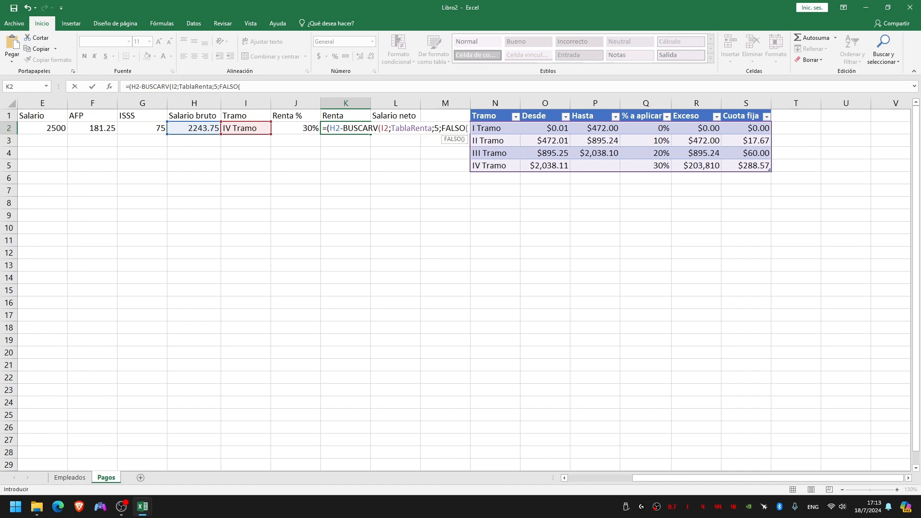
{"action": "key", "text": "BackSpace"}
{"action": "type", "text": ")"}
{"action": "key", "text": "F2"}
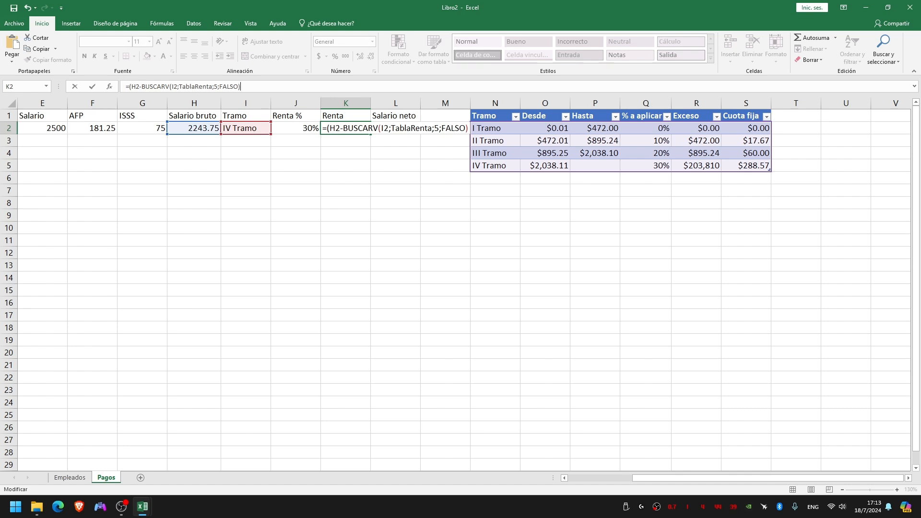
Step: Close the subtraction's parenthesis, multiply it by J2 and add a second BUSCARV with I2 as the lookup value
{"action": "type", "text": ") *"}
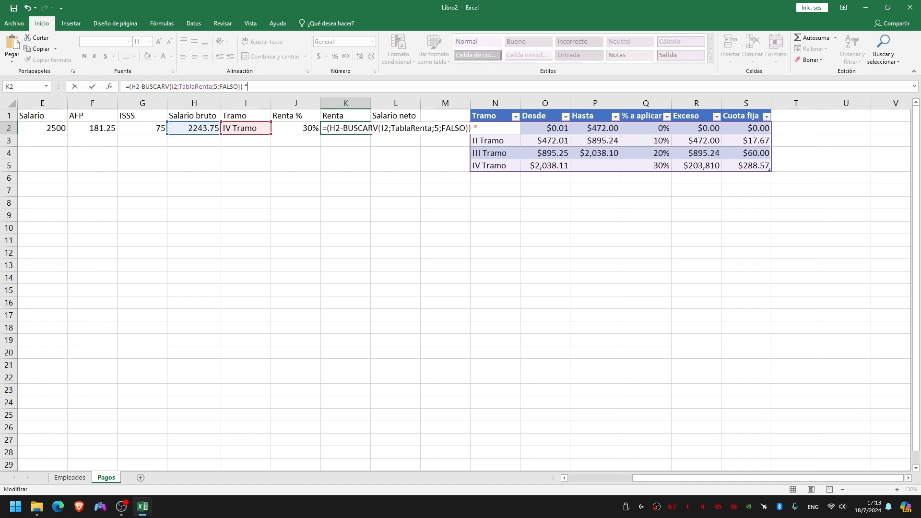
{"action": "left_click", "coordinate": [295, 128]}
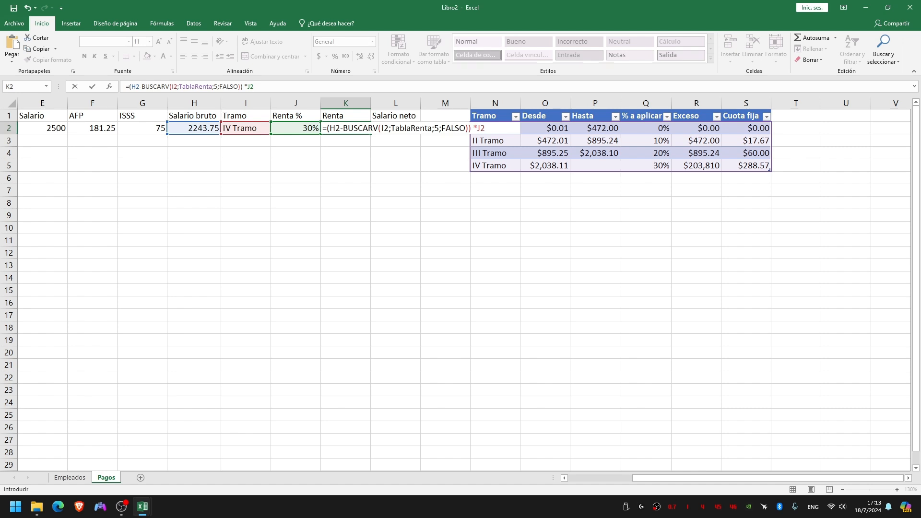
{"action": "type", "text": "+"}
{"action": "type", "text": "Bu"}
{"action": "key", "text": "Down"}
{"action": "key", "text": "Down"}
{"action": "key", "text": "Tab"}
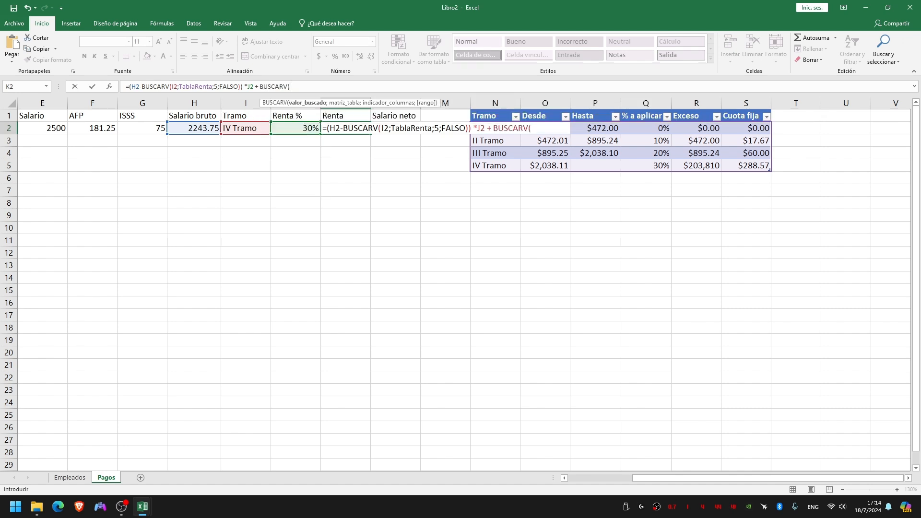
{"action": "left_click", "coordinate": [245, 128]}
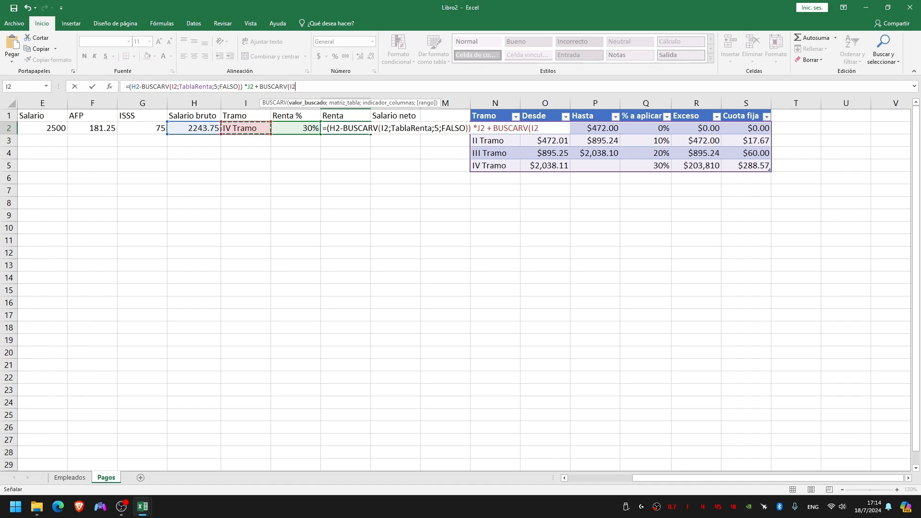
Step: Complete the second BUSCARV with TablaRenta, column index 6 and FALSO, and commit the Renta formula
{"action": "type", "text": ";tab"}
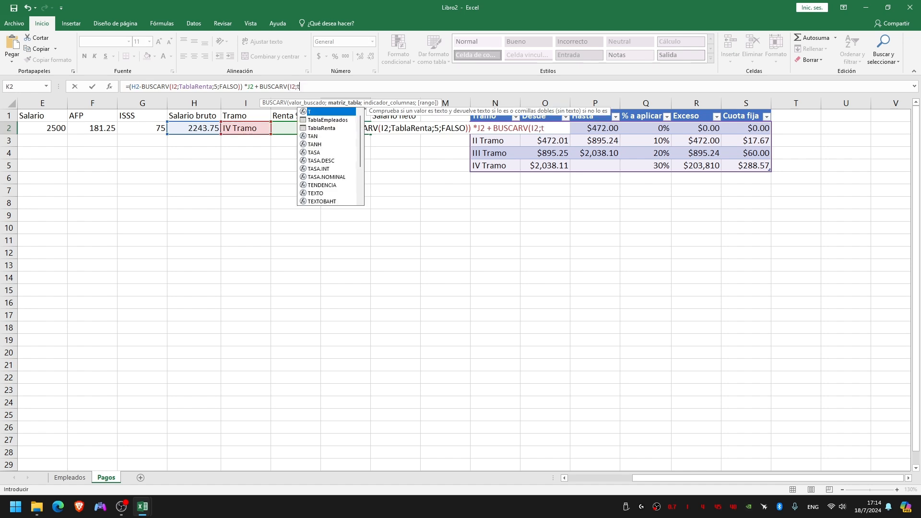
{"action": "key", "text": "Down"}
{"action": "key", "text": "Tab"}
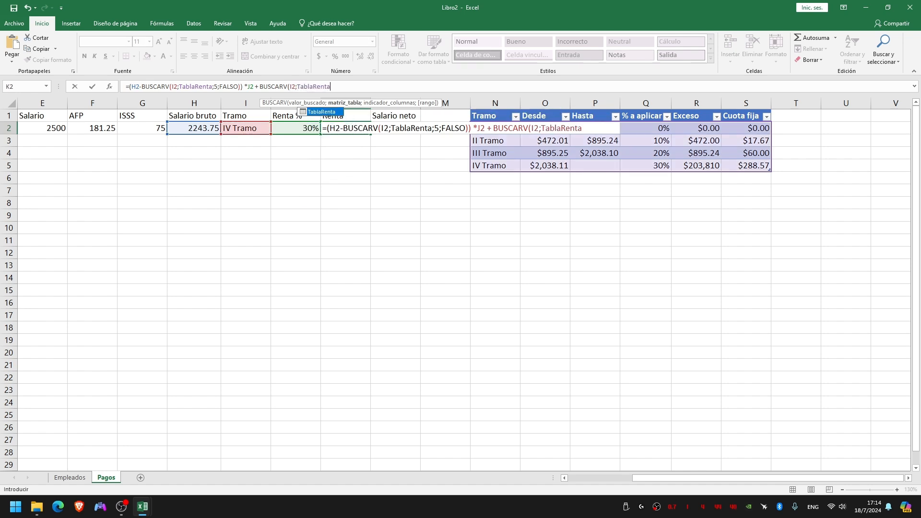
{"action": "type", "text": ";"}
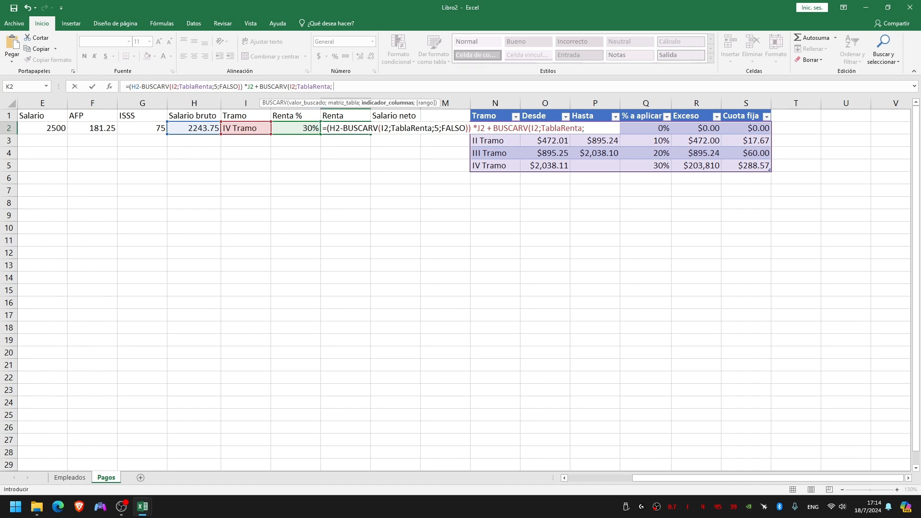
{"action": "type", "text": " 6;"}
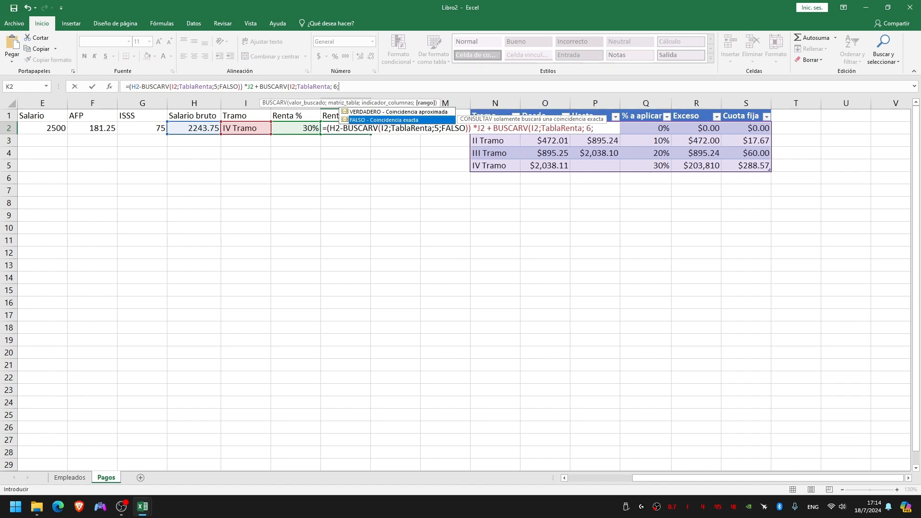
{"action": "key", "text": "Tab"}
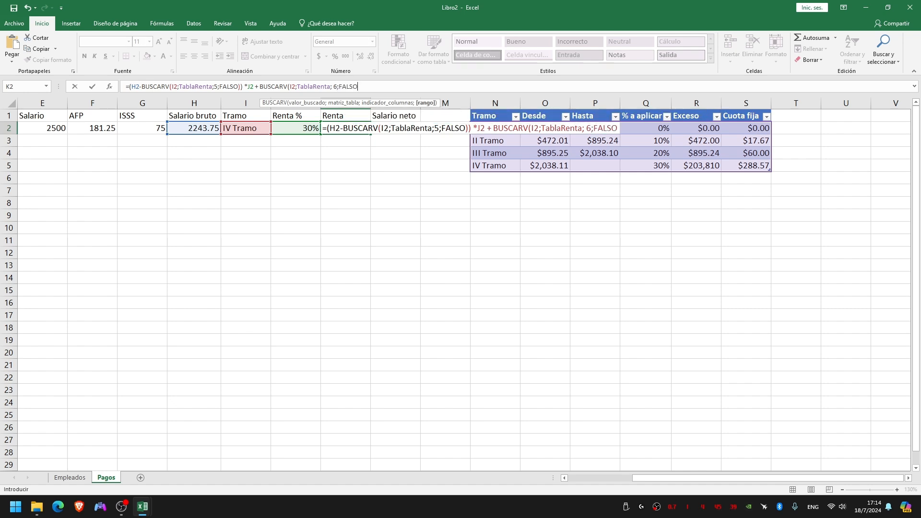
{"action": "type", "text": ")"}
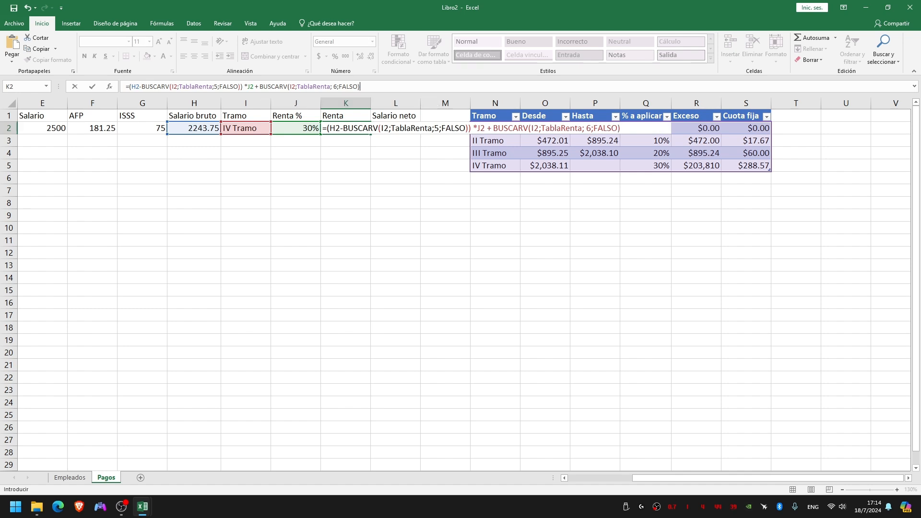
{"action": "key", "text": "Return"}
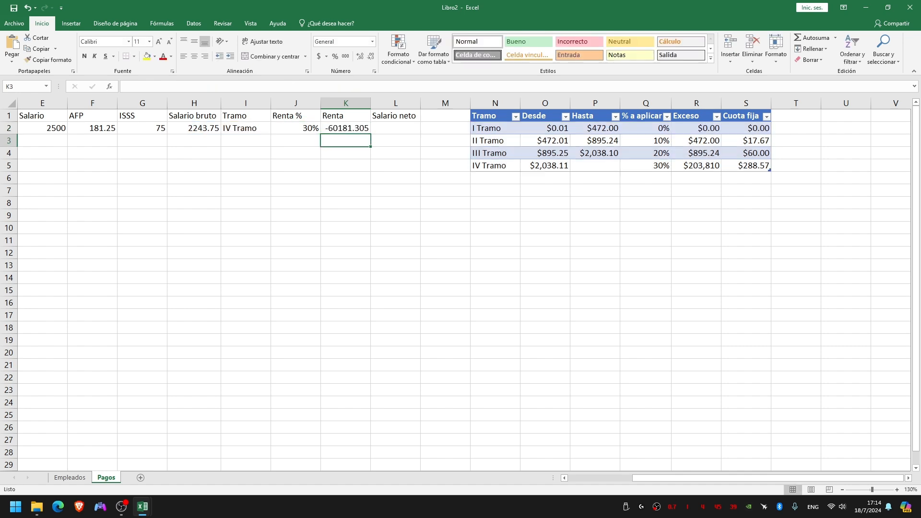
Step: Correct the Exceso value of the IV Tramo row to 2038.10 by adding the missing decimal point
{"action": "key", "text": "Up"}
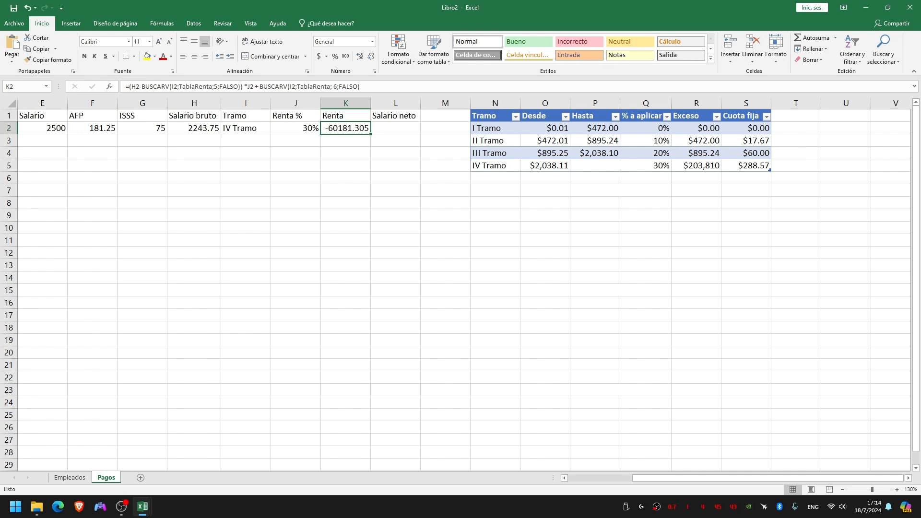
{"action": "double_click", "coordinate": [698, 166]}
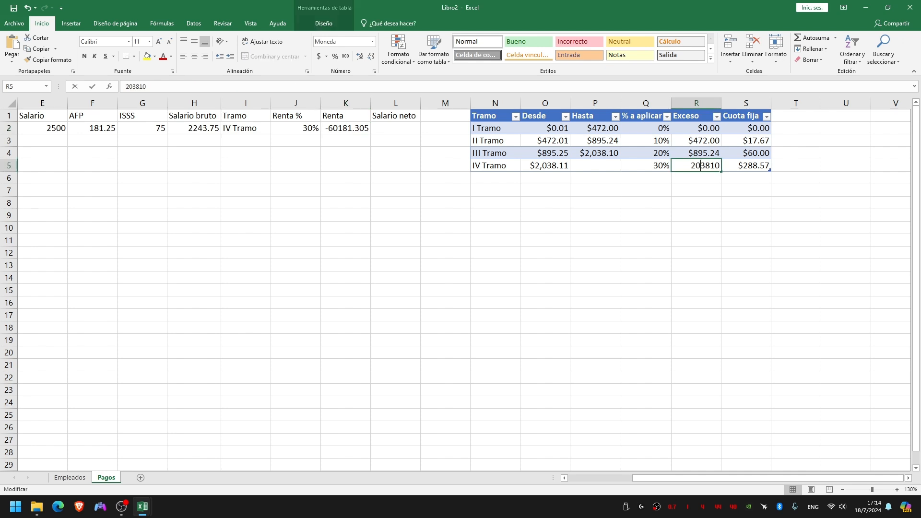
{"action": "left_click", "coordinate": [697, 203]}
{"action": "double_click", "coordinate": [698, 165]}
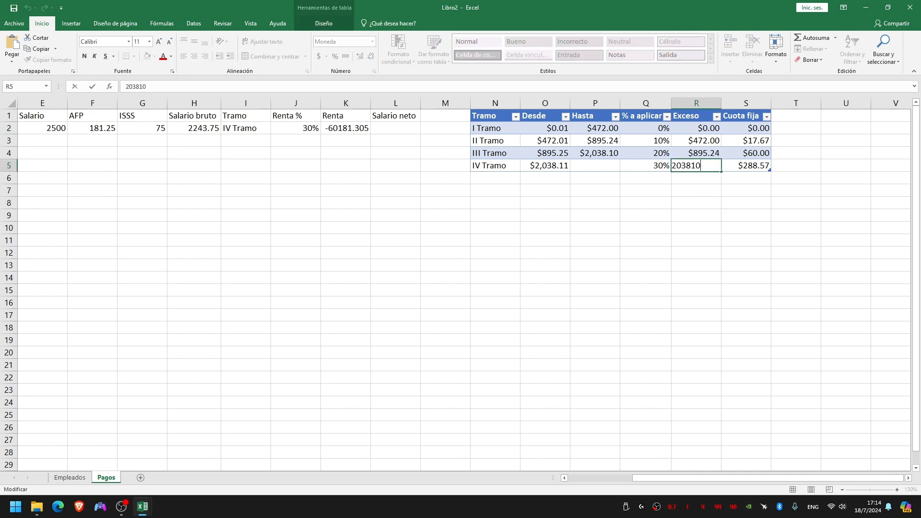
{"action": "left_click", "coordinate": [697, 190]}
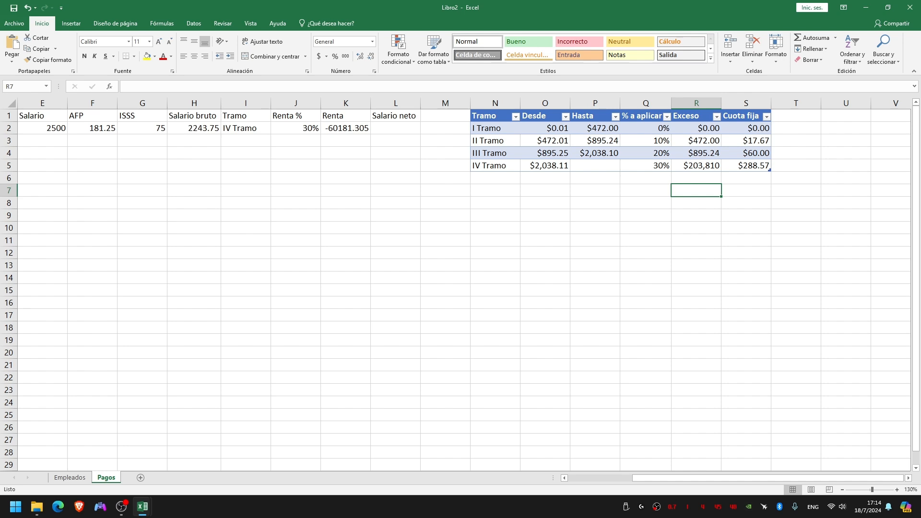
{"action": "double_click", "coordinate": [697, 165]}
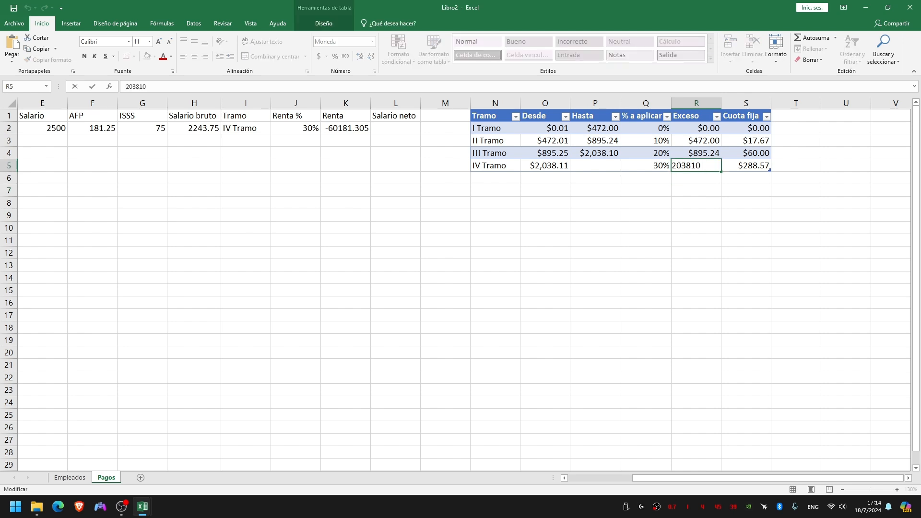
{"action": "left_click", "coordinate": [696, 191]}
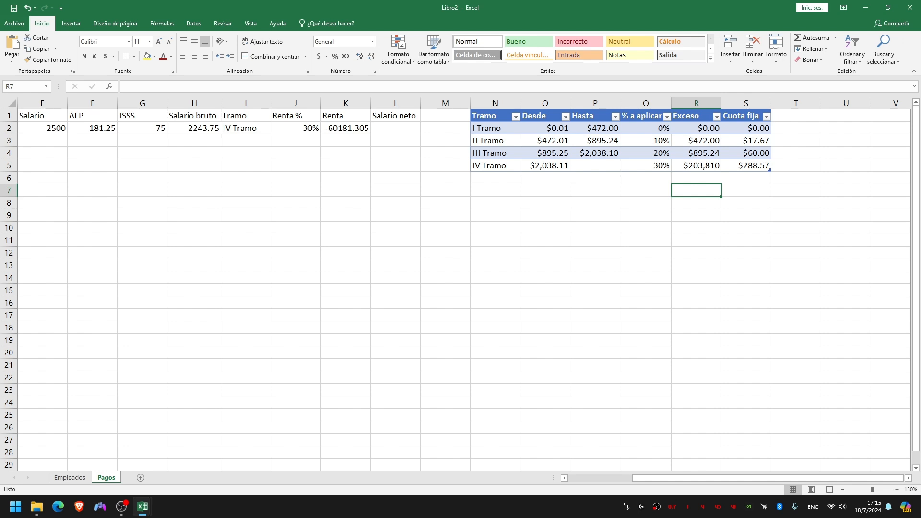
{"action": "double_click", "coordinate": [697, 166]}
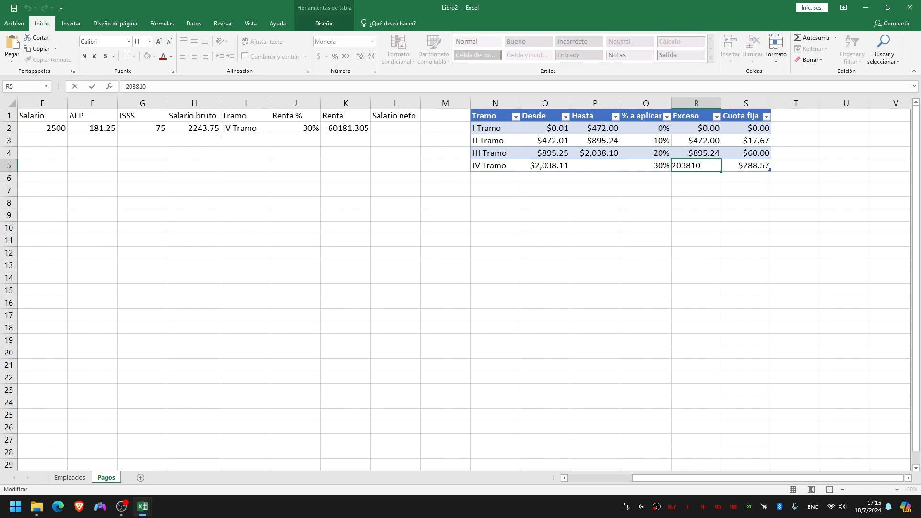
{"action": "type", "text": "."}
{"action": "key", "text": "Return"}
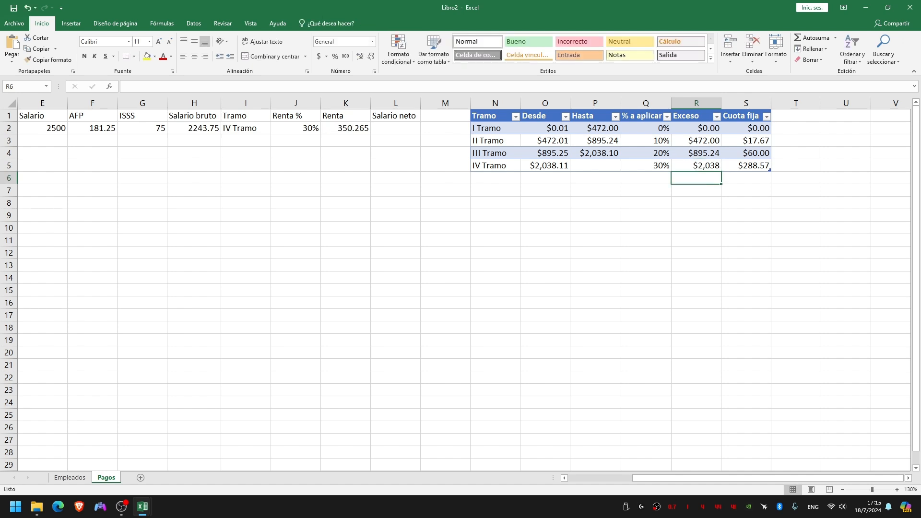
Step: Reduce the Renta value in K2 to two decimal places
{"action": "left_click", "coordinate": [346, 128]}
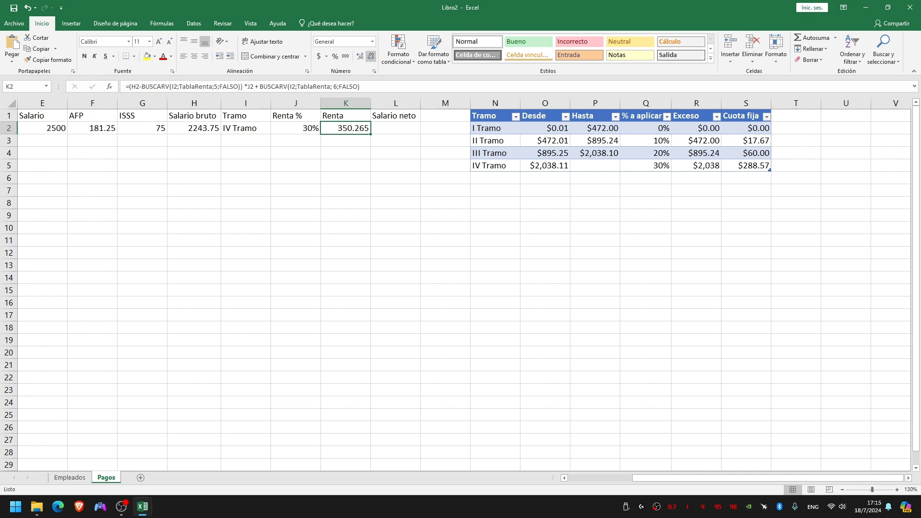
{"action": "left_click", "coordinate": [371, 56]}
Step: Calculate Salario neto in L2 as Salario bruto minus Renta with the formula =H2-K2
{"action": "left_click", "coordinate": [395, 128]}
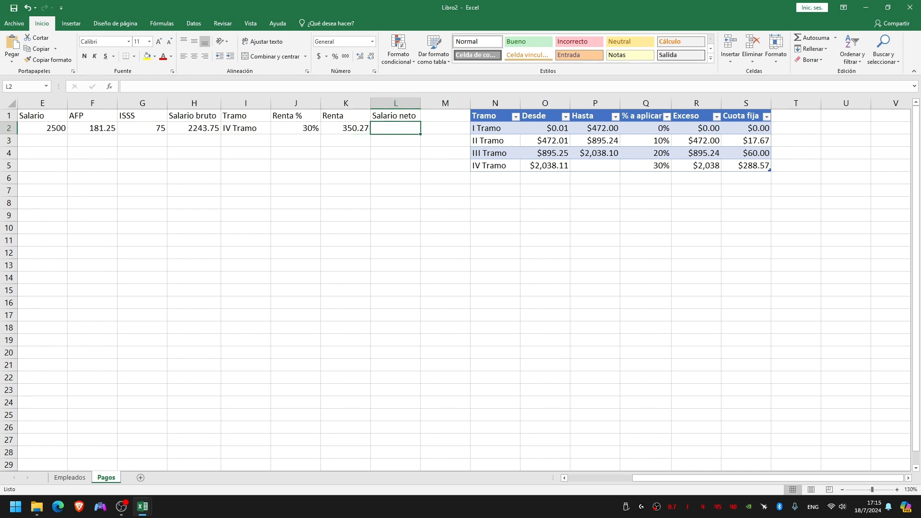
{"action": "type", "text": "="}
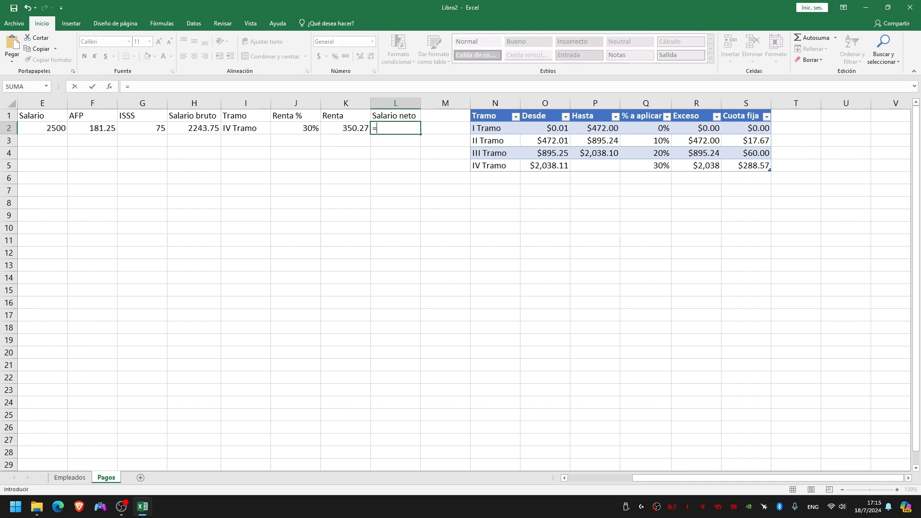
{"action": "left_click", "coordinate": [193, 128]}
{"action": "type", "text": "-"}
{"action": "left_click", "coordinate": [346, 128]}
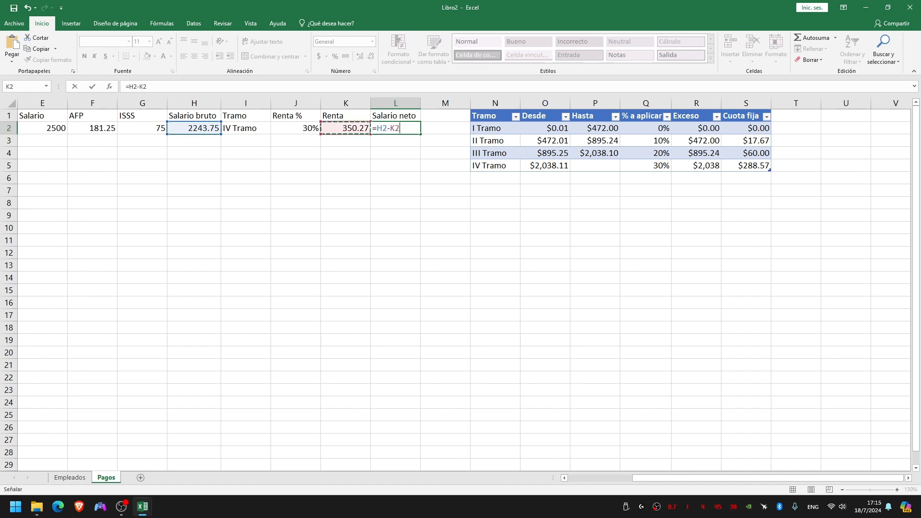
{"action": "key", "text": "Return"}
{"action": "left_click", "coordinate": [395, 128]}
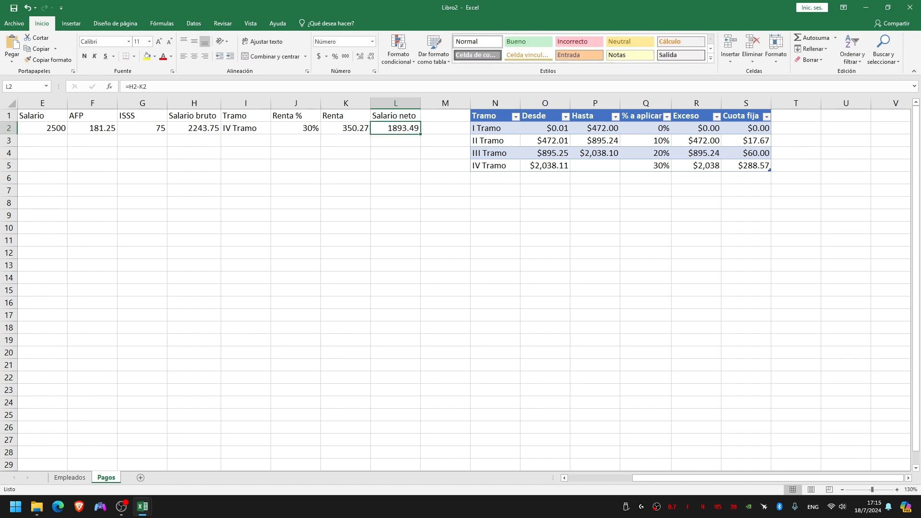
Step: Format the row 2 amounts for Salario, AFP, ISSS, Salario bruto, Renta and Salario neto (E2:H2 and K2:L2) as Moneda
{"action": "left_click_drag", "start_coordinate": [739, 477], "coordinate": [673, 478]}
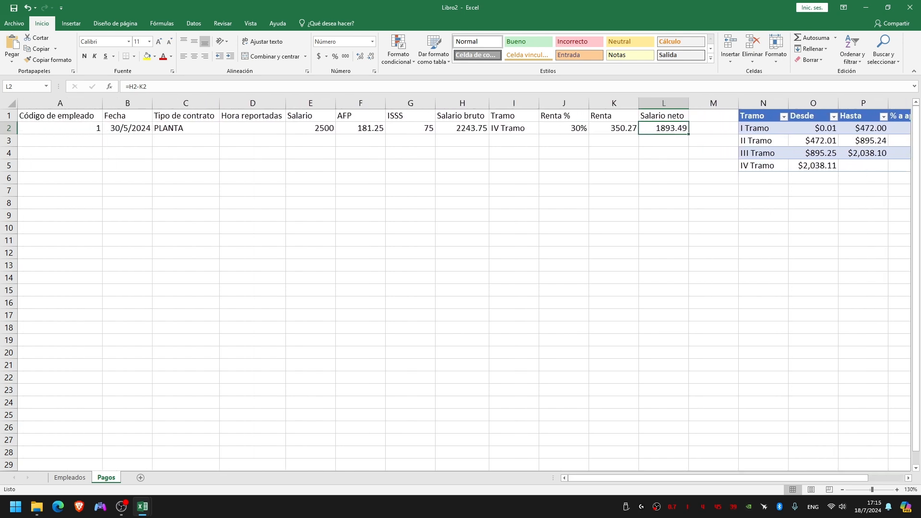
{"action": "left_click_drag", "start_coordinate": [311, 128], "coordinate": [462, 127]}
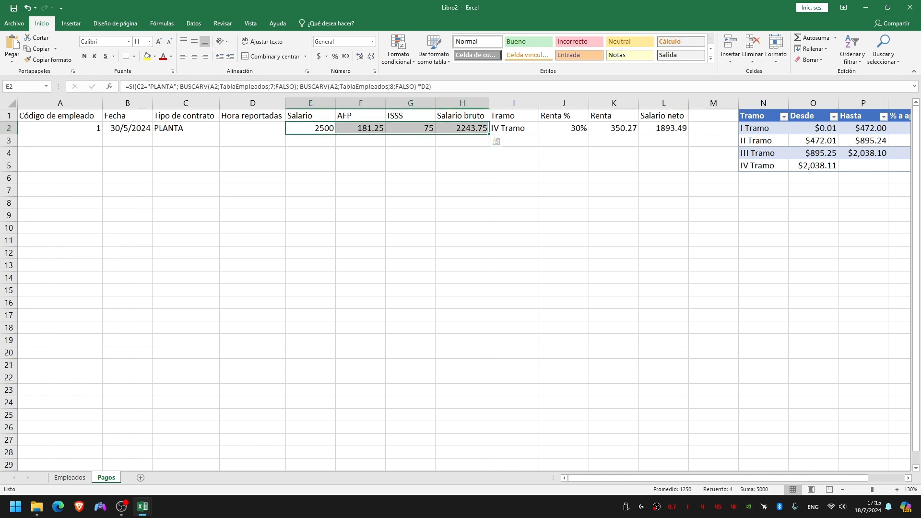
{"action": "left_click", "coordinate": [372, 41]}
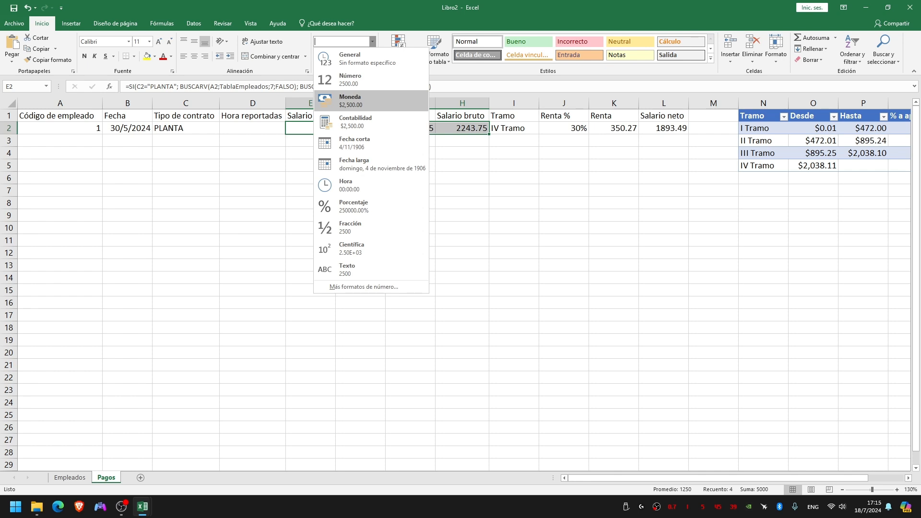
{"action": "left_click", "coordinate": [350, 100]}
{"action": "left_click", "coordinate": [461, 152]}
{"action": "left_click_drag", "start_coordinate": [613, 128], "coordinate": [663, 128]}
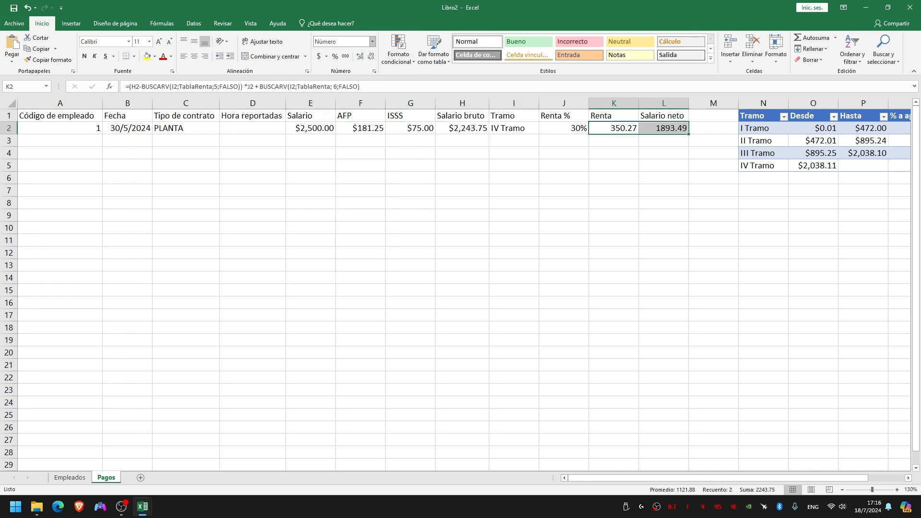
{"action": "left_click", "coordinate": [372, 41]}
{"action": "left_click", "coordinate": [350, 100]}
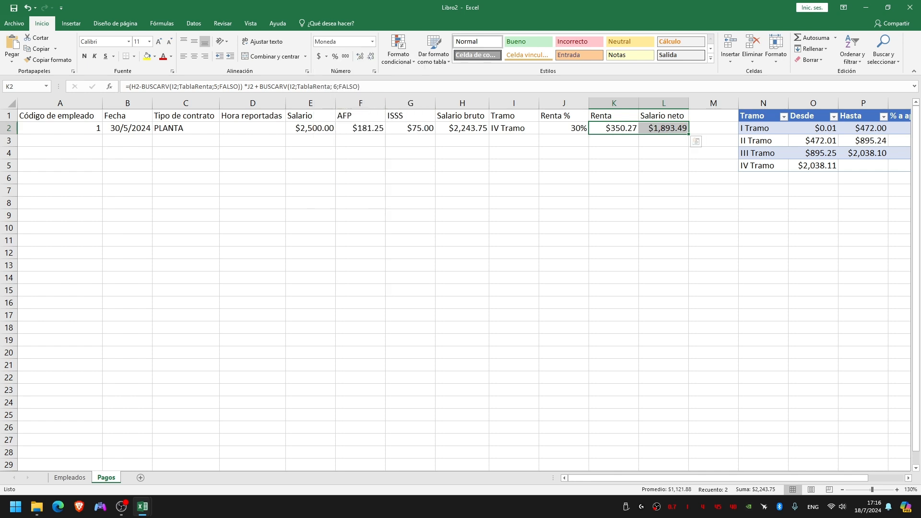
{"action": "left_click", "coordinate": [614, 166]}
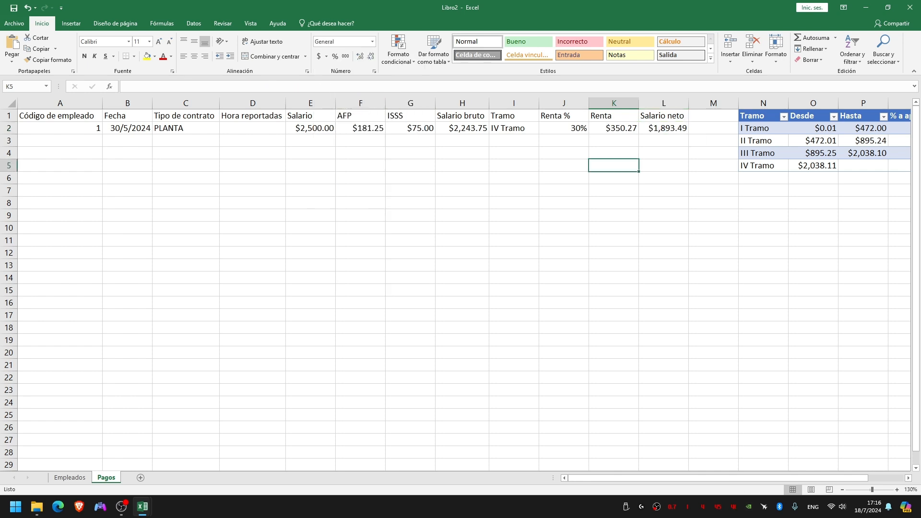
Step: Convert the payment range A1:L2 into a table with headers
{"action": "left_click", "coordinate": [186, 116]}
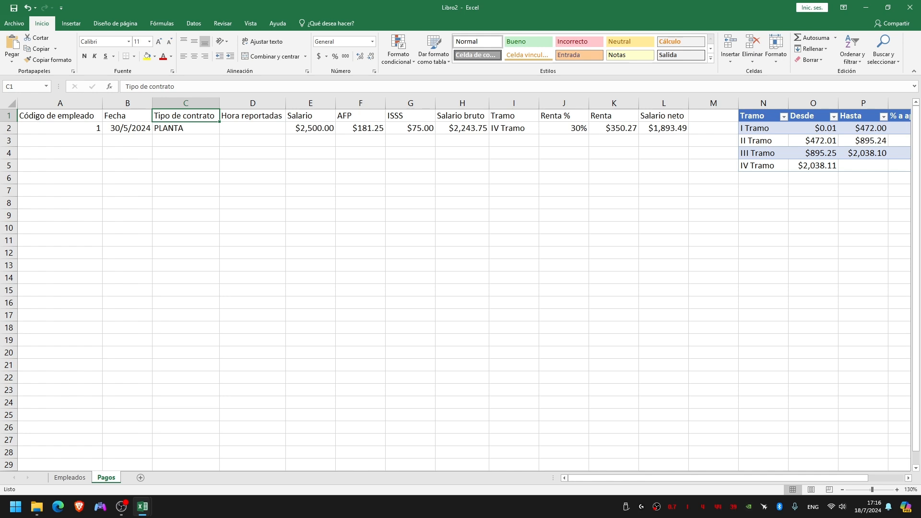
{"action": "key", "text": "ctrl+t"}
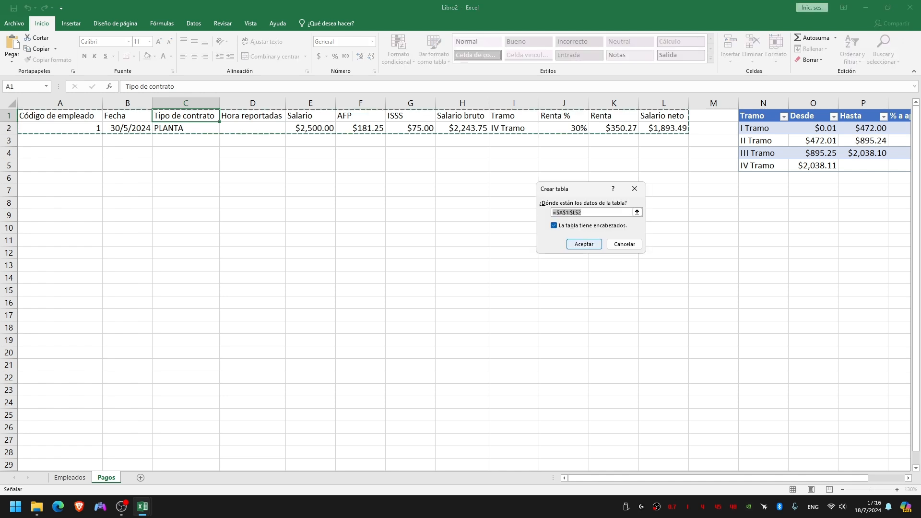
{"action": "key", "text": "Return"}
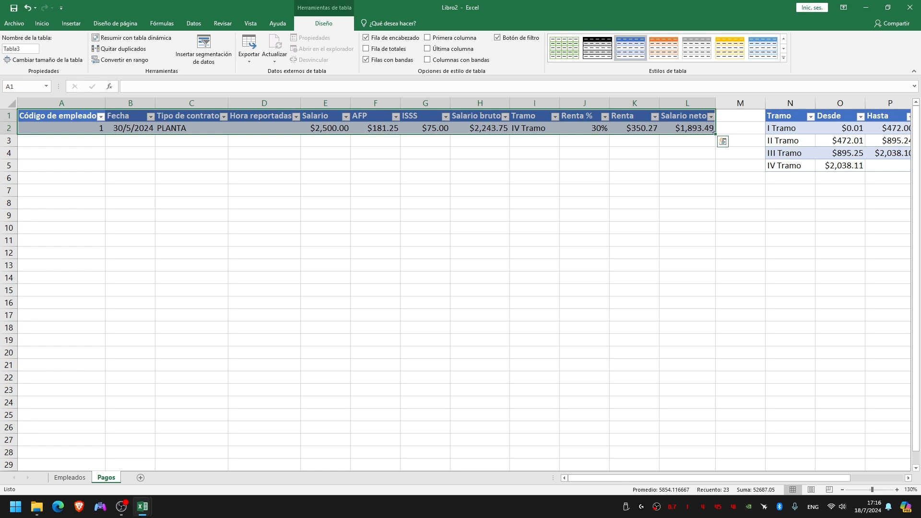
{"action": "left_click", "coordinate": [192, 178]}
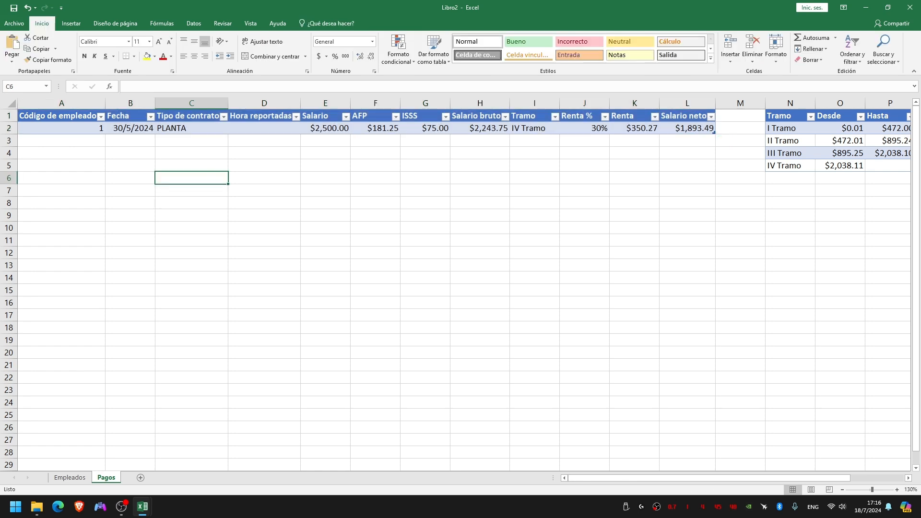
Step: Apply the green Medio table style with banded rows to the payments table
{"action": "left_click", "coordinate": [62, 128]}
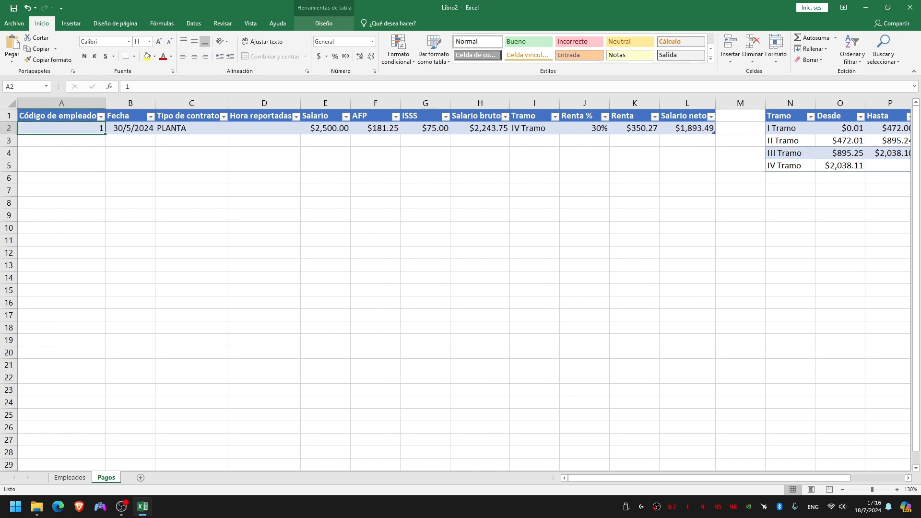
{"action": "left_click", "coordinate": [324, 23]}
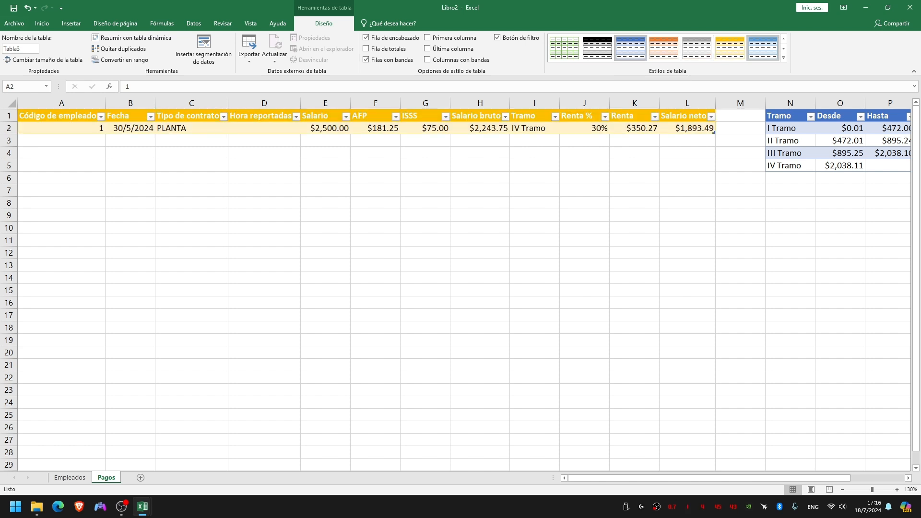
{"action": "left_click", "coordinate": [783, 58]}
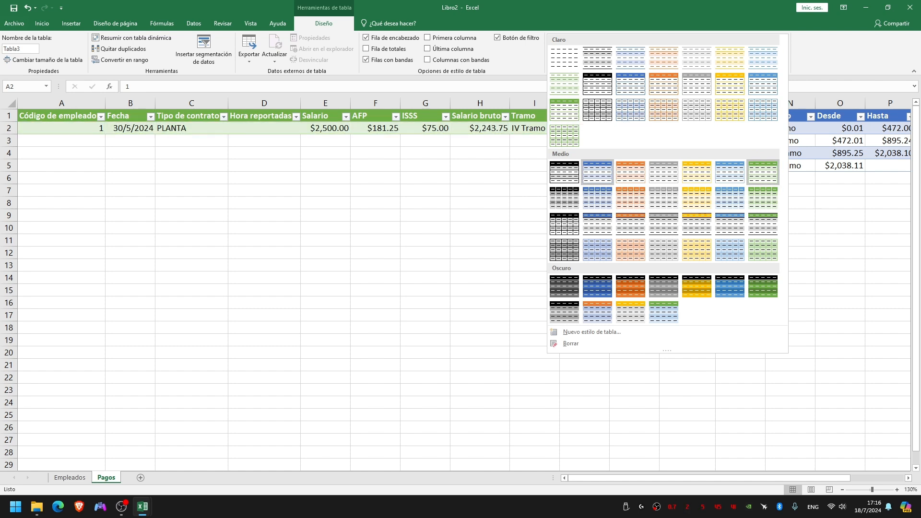
{"action": "left_click", "coordinate": [762, 172]}
{"action": "left_click", "coordinate": [130, 153]}
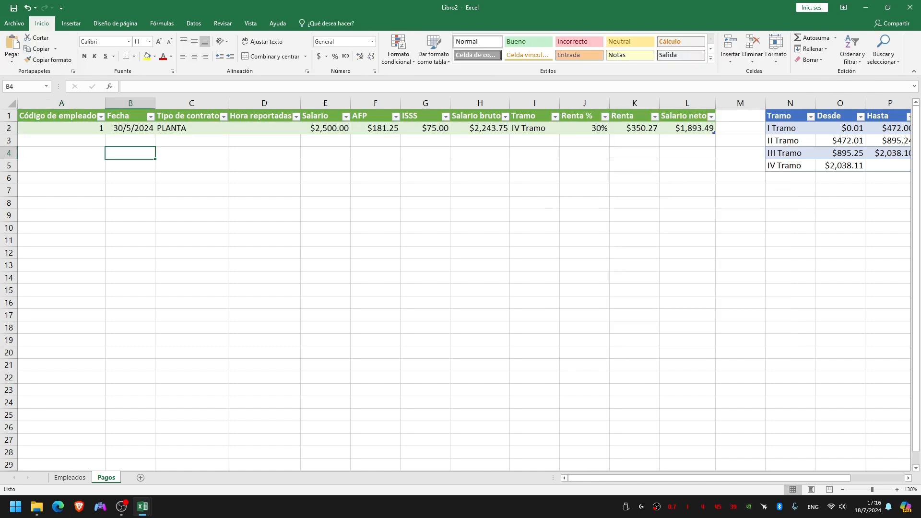
Step: Rename the payments table as TablaPagos
{"action": "left_click", "coordinate": [61, 128]}
{"action": "left_click", "coordinate": [21, 49]}
{"action": "left_click", "coordinate": [21, 48]}
{"action": "key", "text": "BackSpace"}
{"action": "type", "text": "Pagos"}
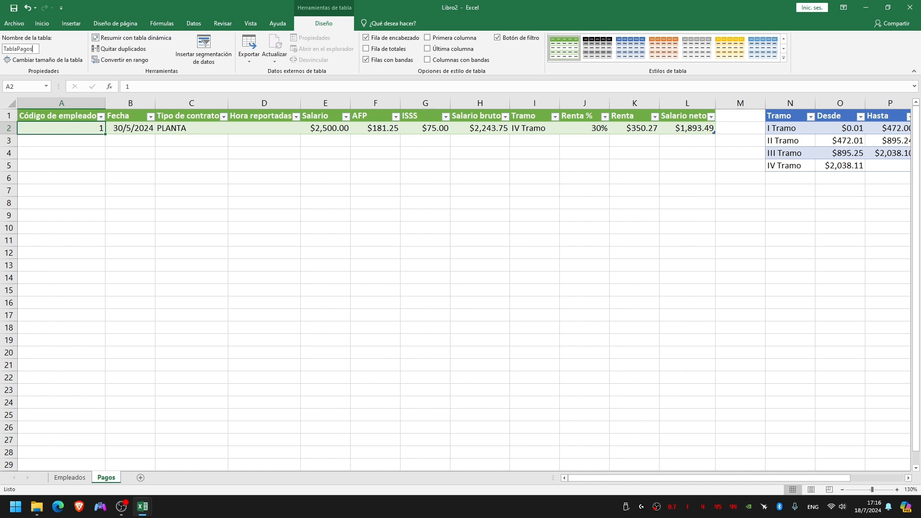
{"action": "key", "text": "Return"}
{"action": "left_click", "coordinate": [130, 140]}
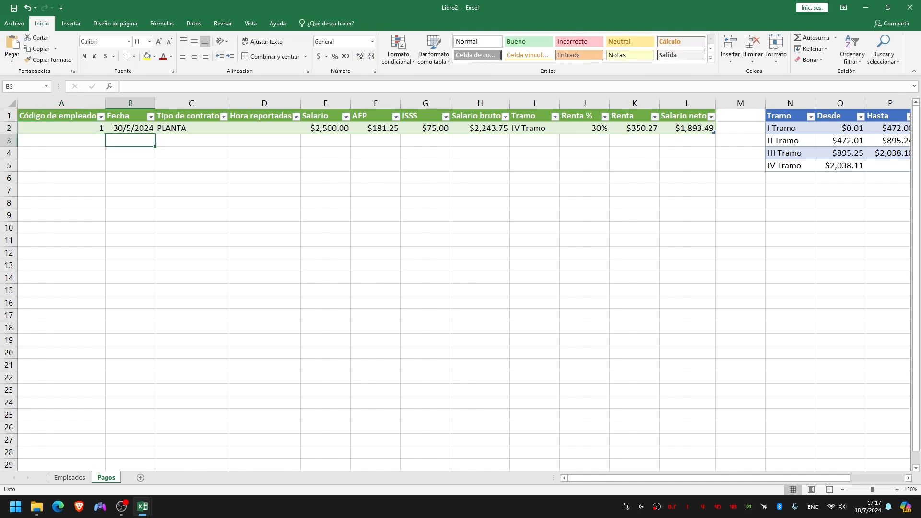
Step: Add a second payment row to the table by entering Código de empleado 2 in A3
{"action": "left_click", "coordinate": [61, 141]}
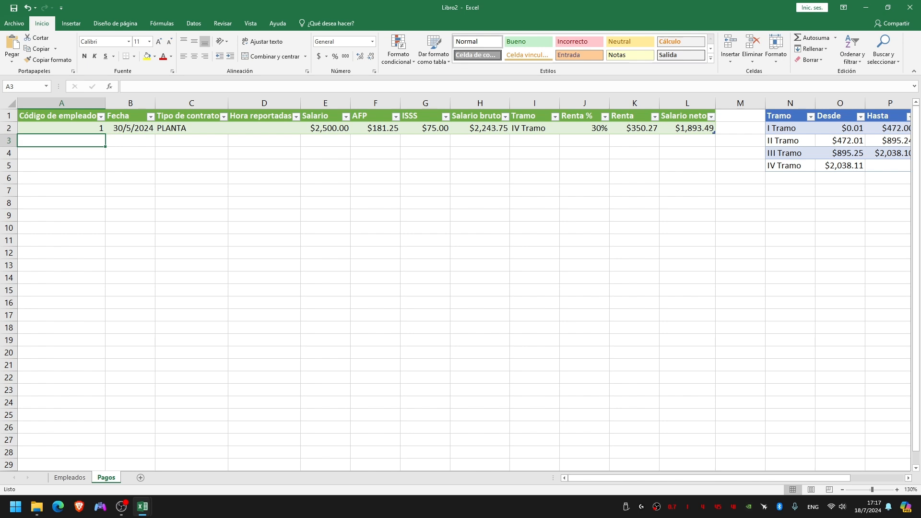
{"action": "type", "text": "2"}
{"action": "key", "text": "Return"}
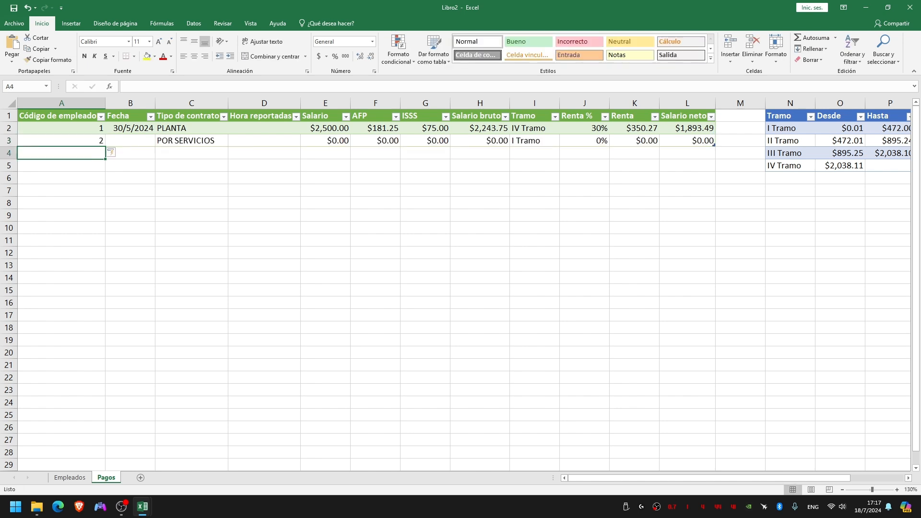
Step: Enter the Fecha 30/05/2024 in B3 for the second payment
{"action": "key", "text": "Up"}
{"action": "key", "text": "Right"}
{"action": "key", "text": "Right"}
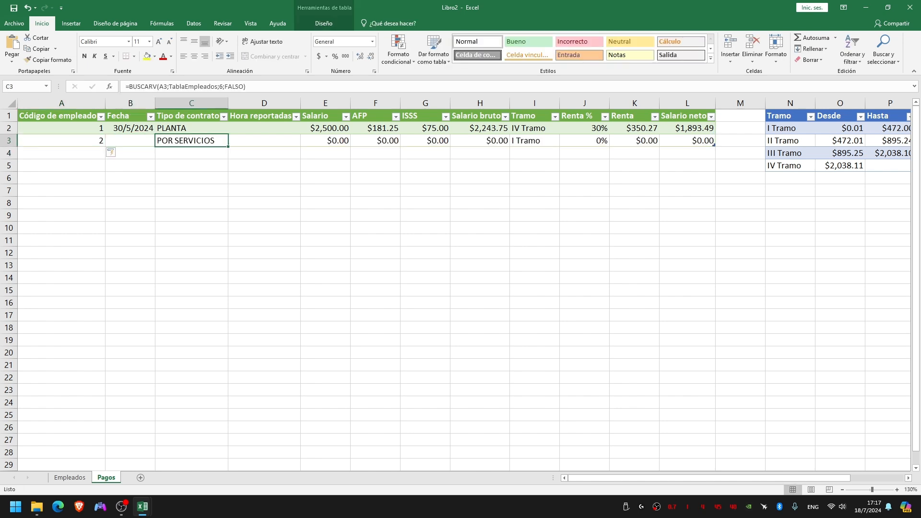
{"action": "key", "text": "Left"}
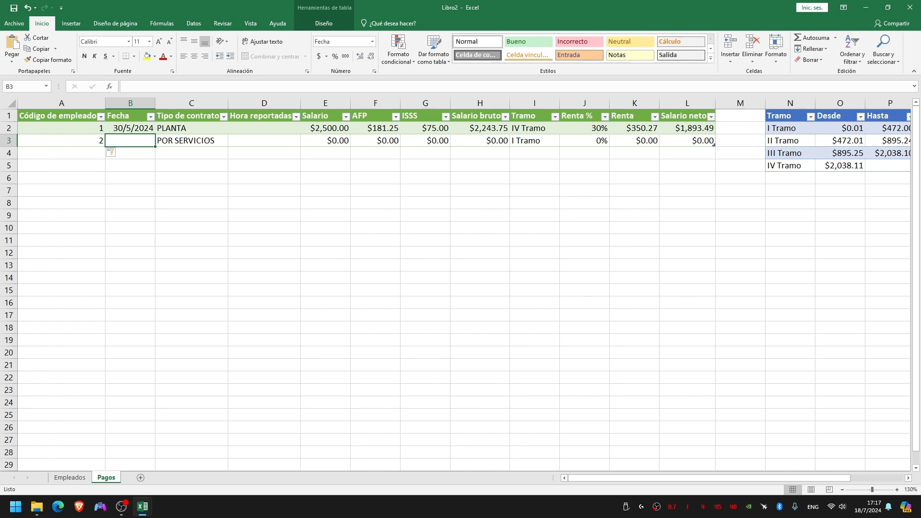
{"action": "key", "text": "F2"}
{"action": "type", "text": "30&"}
{"action": "key", "text": "BackSpace"}
{"action": "type", "text": "7"}
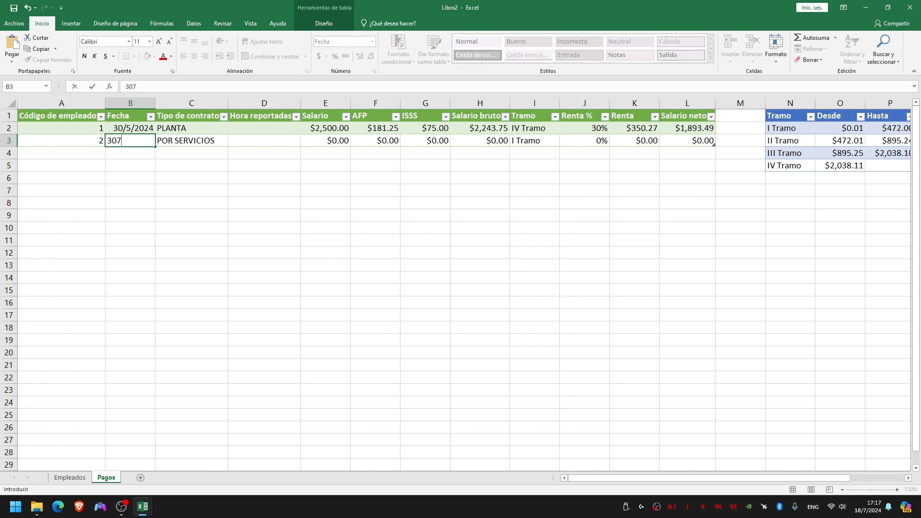
{"action": "key", "text": "BackSpace"}
{"action": "type", "text": "&"}
{"action": "key", "text": "BackSpace"}
{"action": "type", "text": "^"}
{"action": "key", "text": "BackSpace"}
{"action": "type", "text": "/05/2024"}
{"action": "key", "text": "Tab"}
{"action": "key", "text": "Tab"}
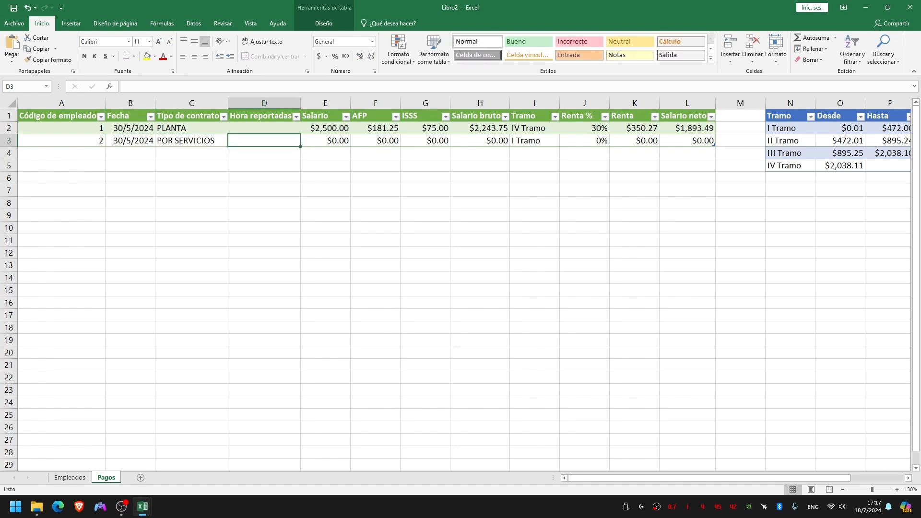
Step: Enter 160 as the Hora reportadas in D3 for the POR SERVICIOS employee
{"action": "key", "text": "Left"}
{"action": "key", "text": "Right"}
{"action": "type", "text": "160"}
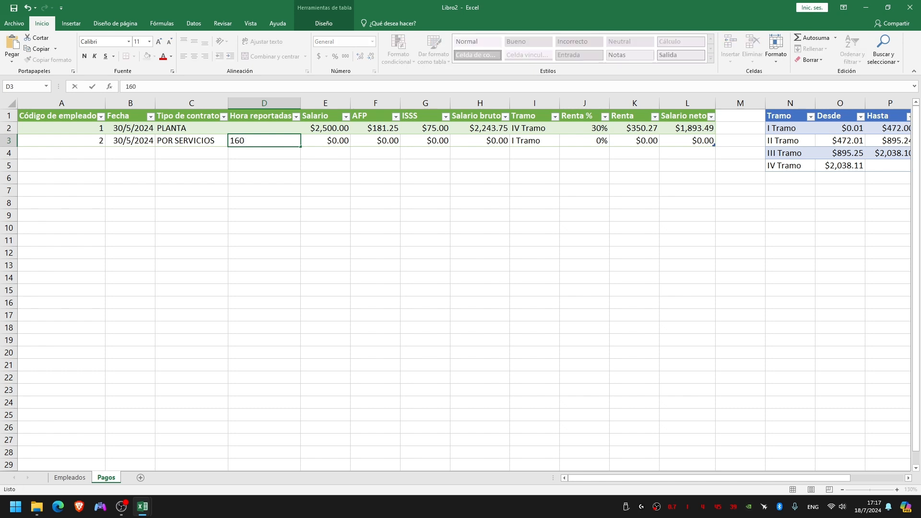
{"action": "key", "text": "Tab"}
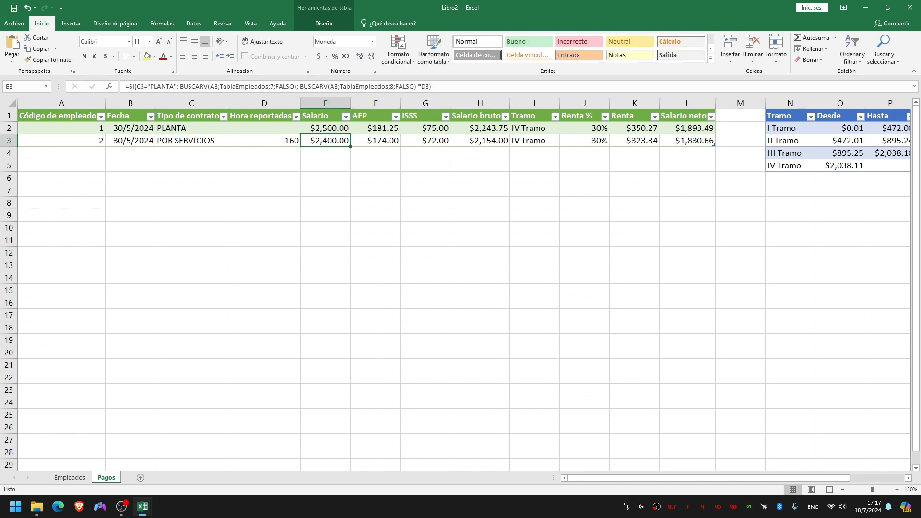
Step: Examine the calculated amounts and formulas across row 3 from Salario to Salario neto
{"action": "key", "text": "Right"}
{"action": "key", "text": "Right"}
{"action": "key", "text": "Right"}
{"action": "key", "text": "Right"}
{"action": "key", "text": "Right"}
{"action": "key", "text": "Right"}
{"action": "key", "text": "Right"}
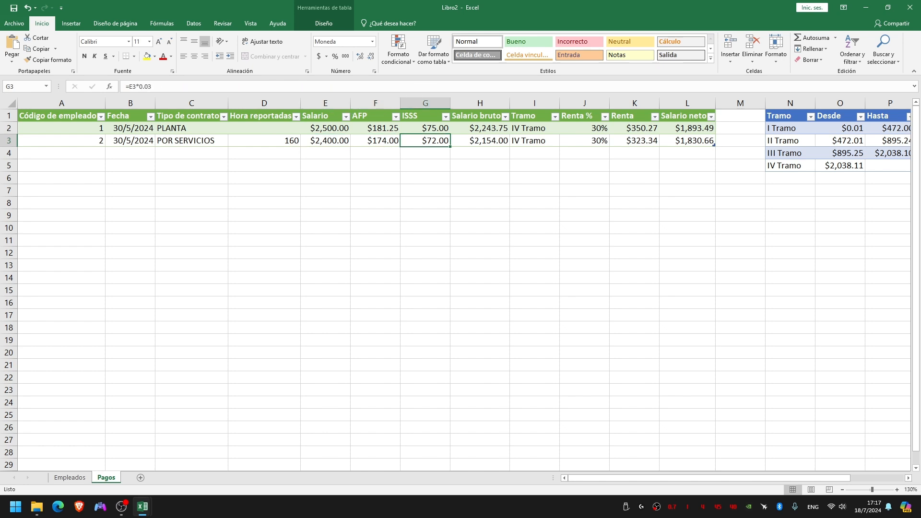
{"action": "key", "text": "Left"}
{"action": "key", "text": "Left"}
{"action": "key", "text": "Left"}
{"action": "key", "text": "Left"}
{"action": "key", "text": "Left"}
{"action": "key", "text": "Left"}
{"action": "key", "text": "Left"}
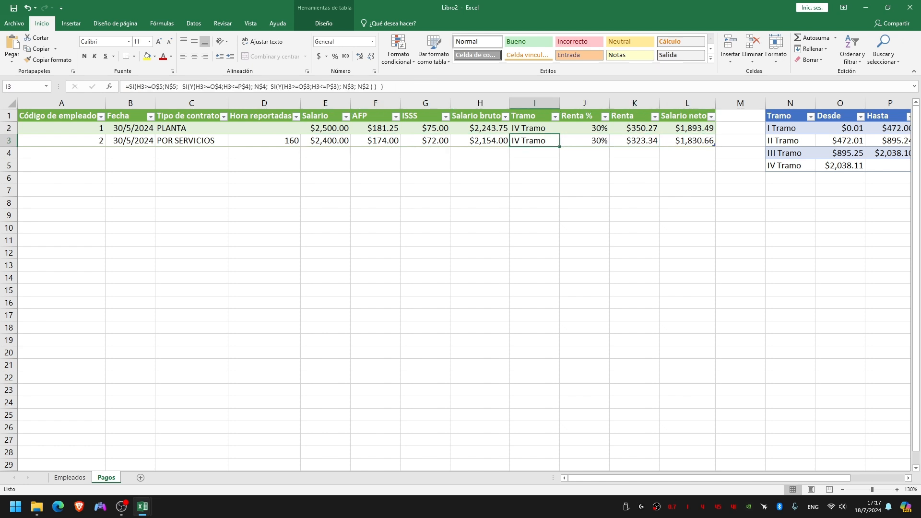
Step: Set the Hora reportadas in D3 to 80 to test the salary calculation
{"action": "key", "text": "Left"}
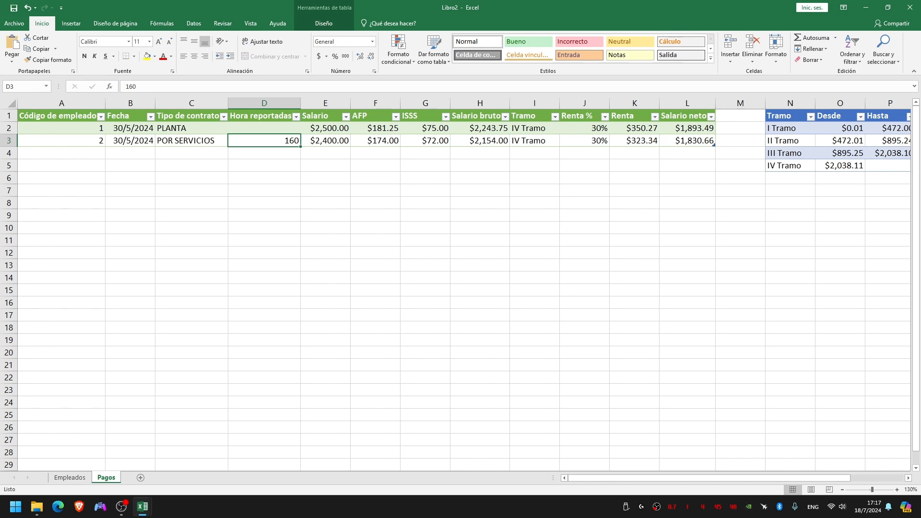
{"action": "type", "text": "80"}
{"action": "key", "text": "Tab"}
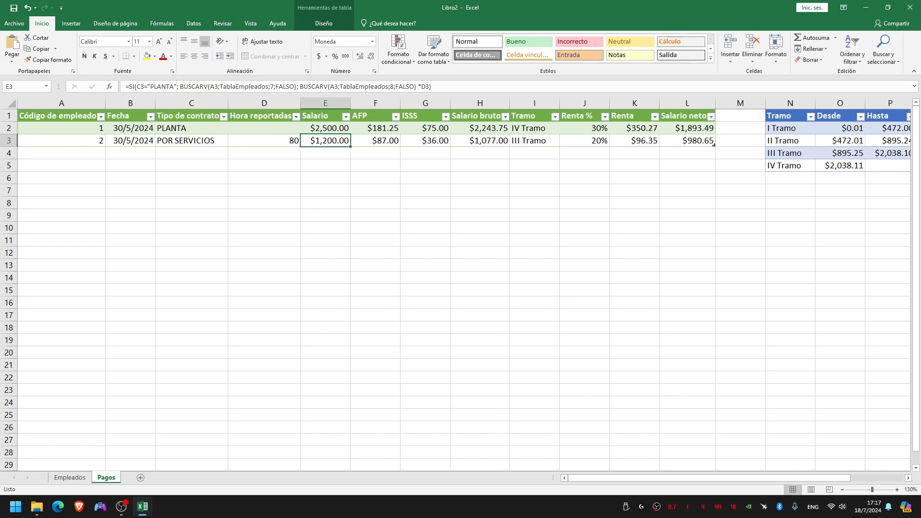
Step: Test 40 Hora reportadas in D3 and check the row's Tramo, Renta %, Renta and Salario neto
{"action": "left_click", "coordinate": [264, 141]}
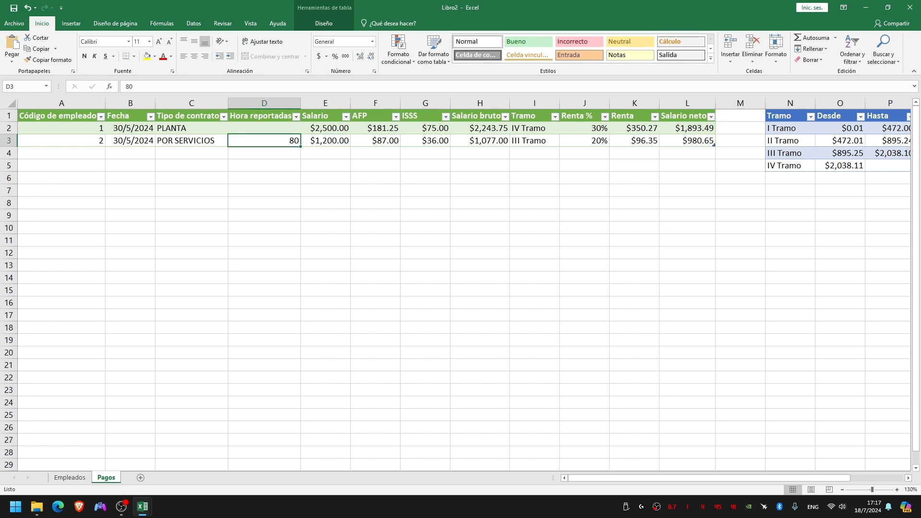
{"action": "type", "text": "40"}
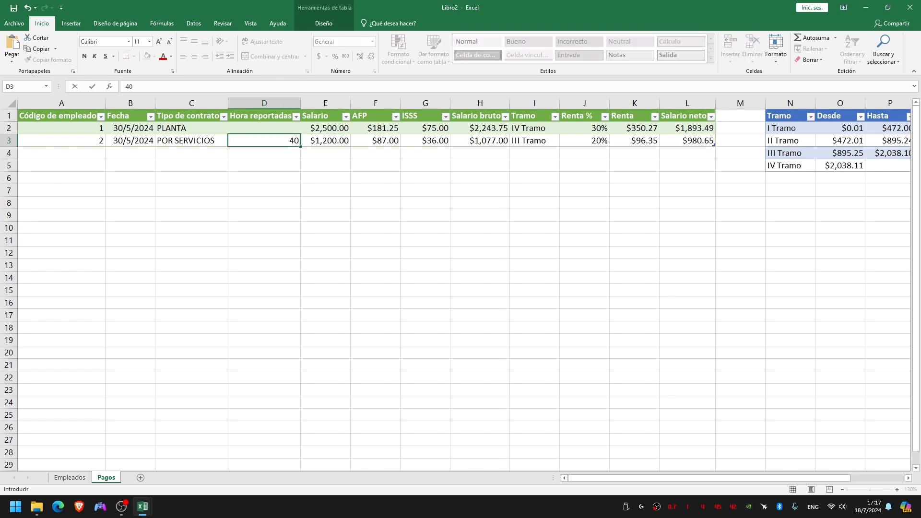
{"action": "key", "text": "Tab"}
{"action": "key", "text": "Right"}
{"action": "key", "text": "Right"}
{"action": "key", "text": "Right"}
{"action": "key", "text": "Right"}
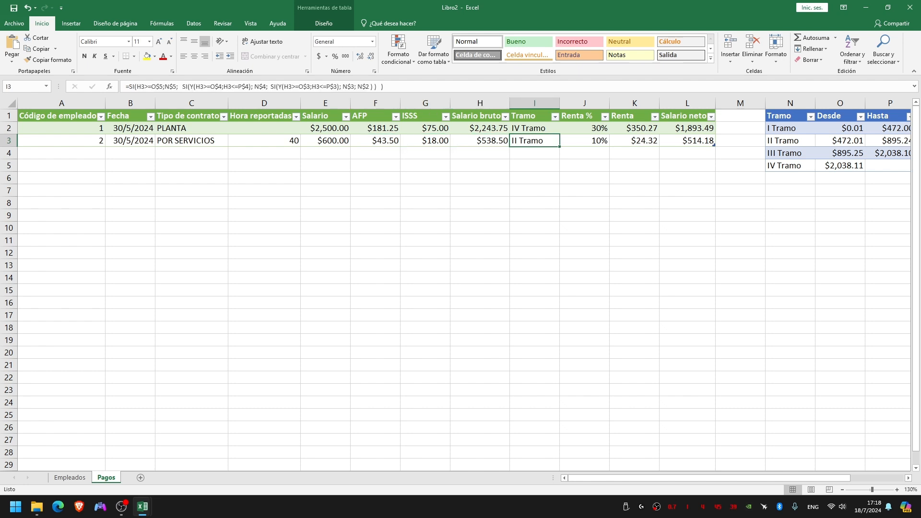
{"action": "key", "text": "Right"}
{"action": "key", "text": "Right"}
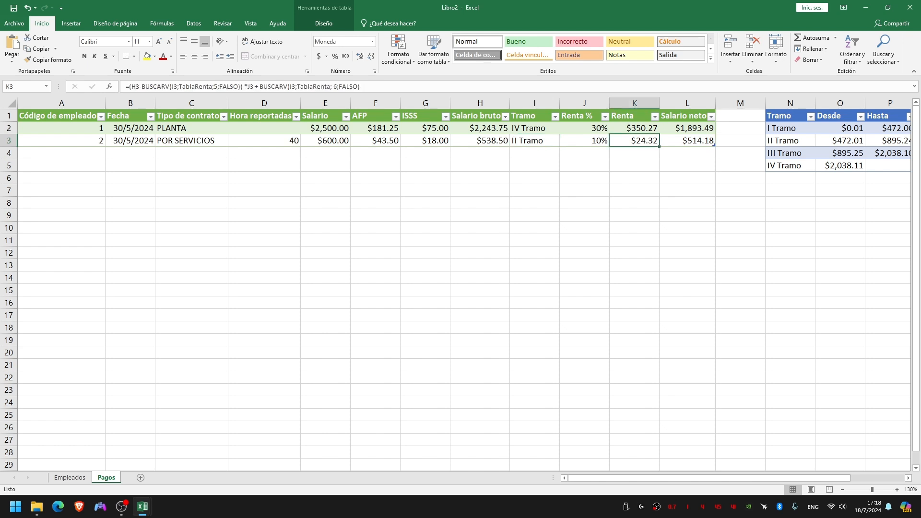
{"action": "key", "text": "Right"}
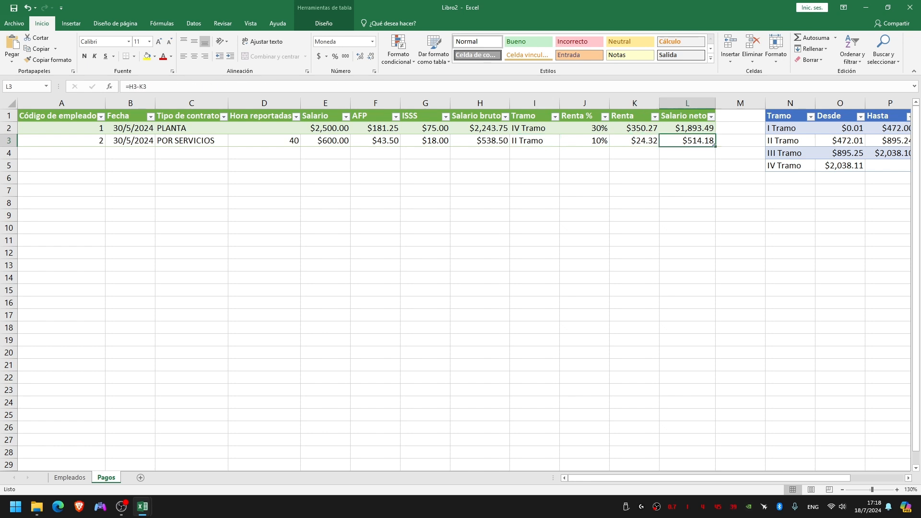
Step: Set the Hora reportadas in D3 to 20 and review row 3's Renta %, Renta, Salario neto and Salario bruto
{"action": "left_click", "coordinate": [264, 141]}
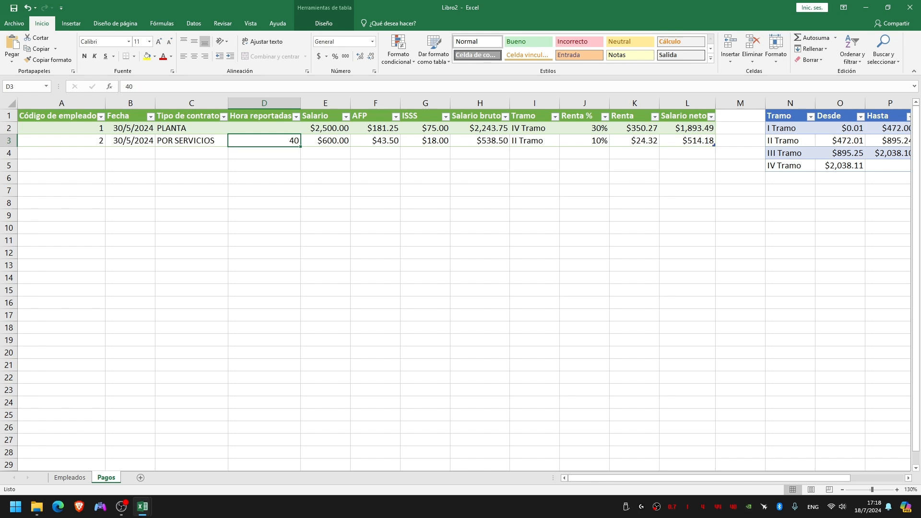
{"action": "type", "text": "20"}
{"action": "key", "text": "Tab"}
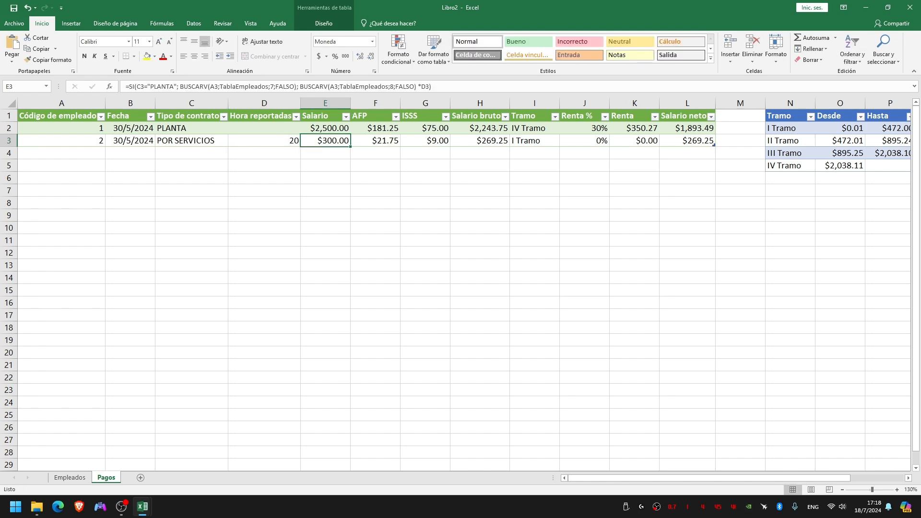
{"action": "left_click_drag", "start_coordinate": [61, 116], "coordinate": [687, 141]}
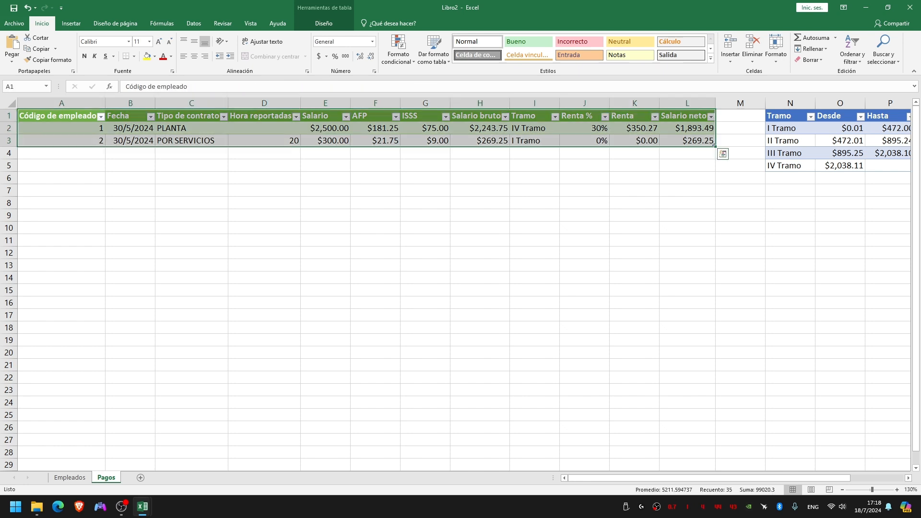
{"action": "left_click", "coordinate": [584, 140]}
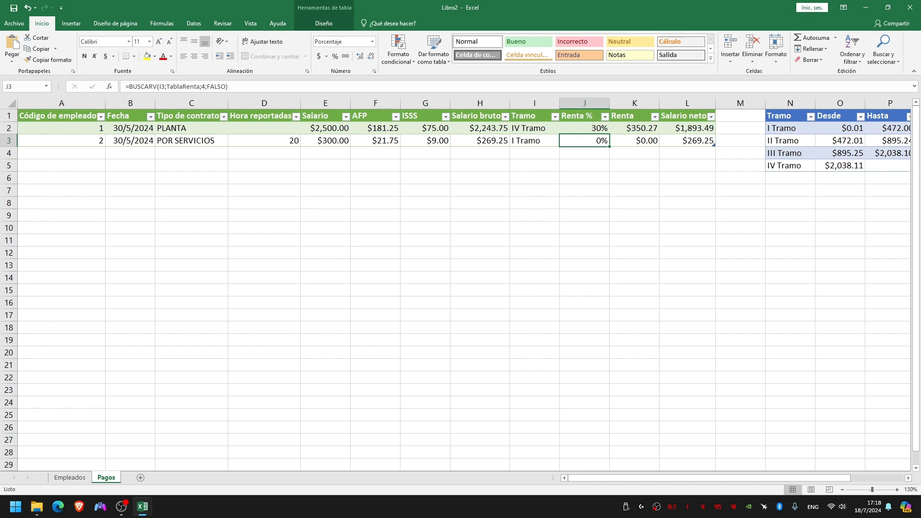
{"action": "left_click", "coordinate": [634, 141]}
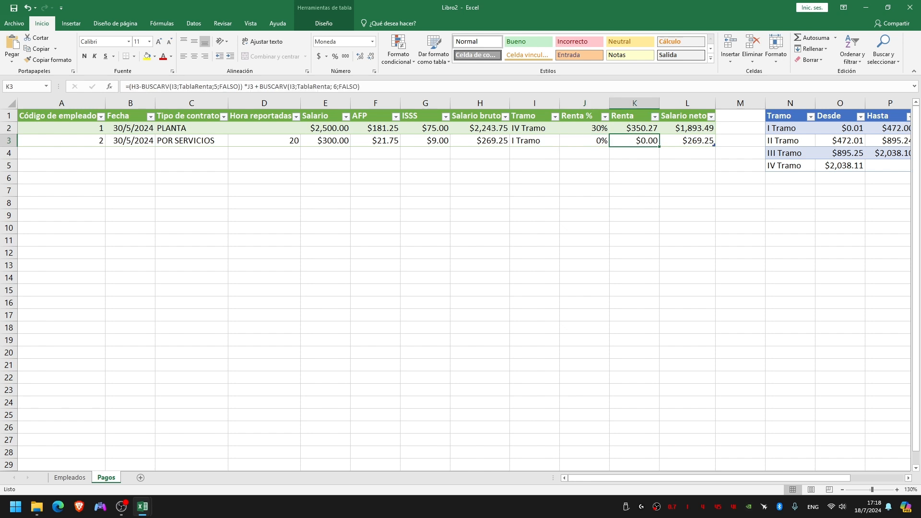
{"action": "left_click", "coordinate": [686, 141]}
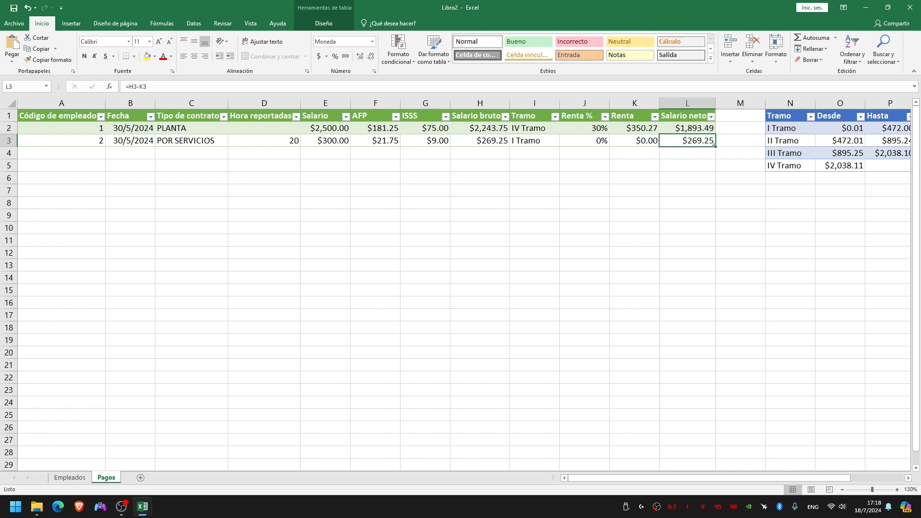
{"action": "left_click", "coordinate": [480, 140]}
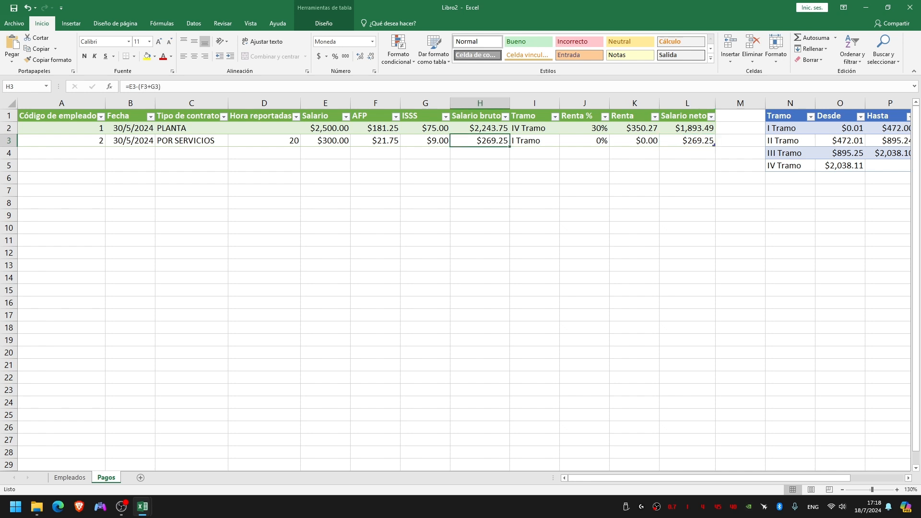